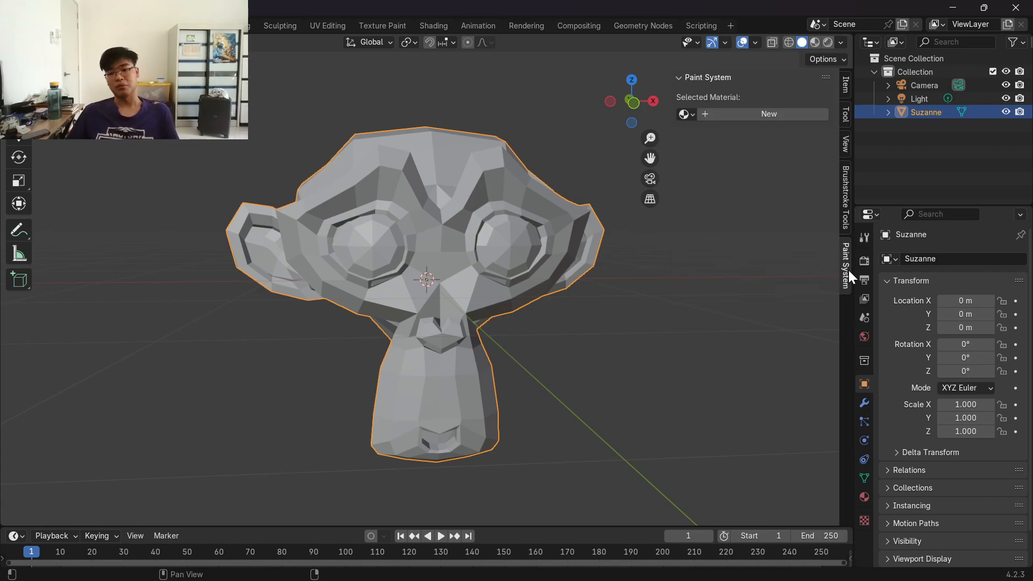
Step: Create a new material for Suzanne and add a paint group with Color Alpha material setup and the Standard view transform
left_click(741, 111)
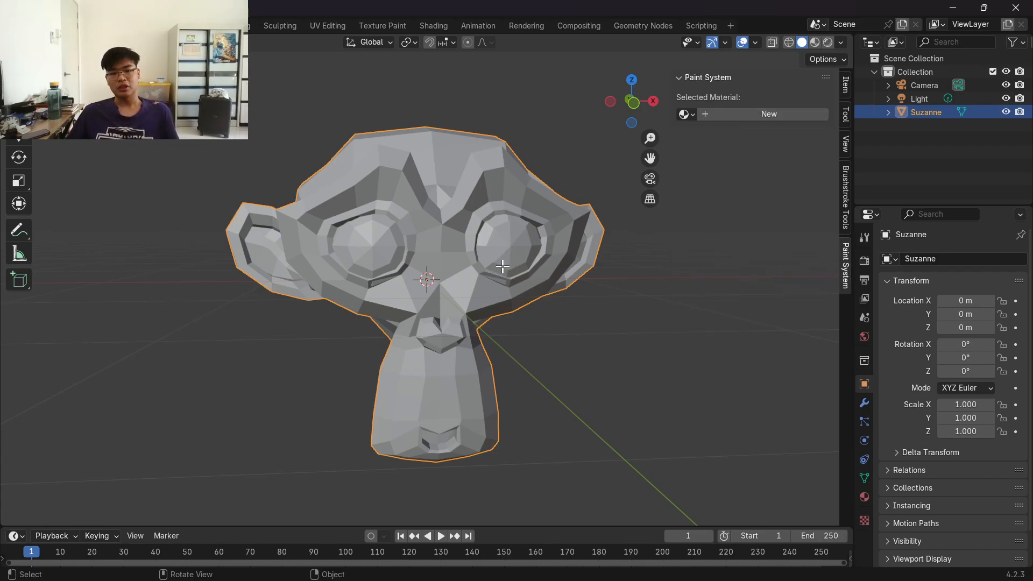
left_click(773, 114)
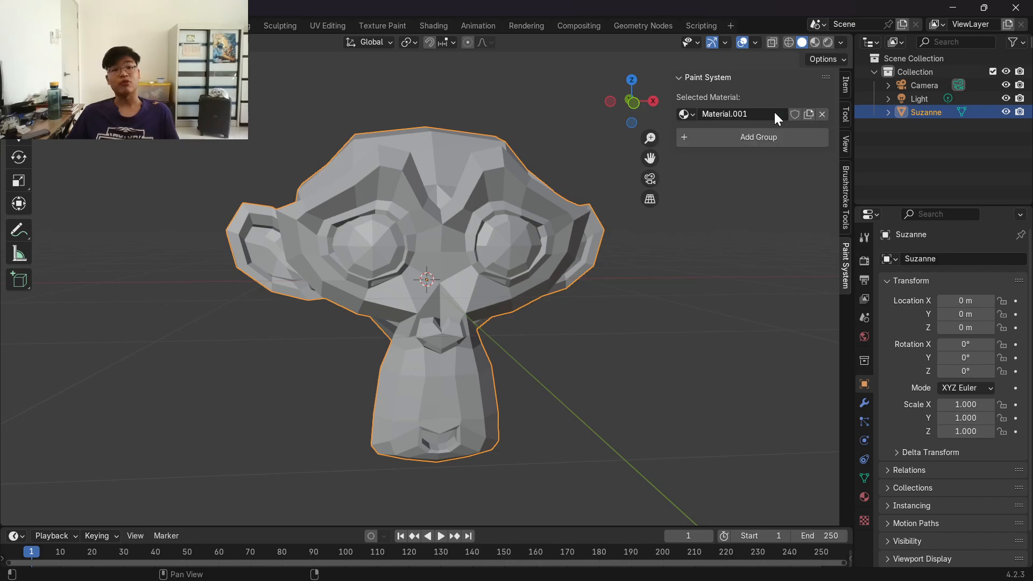
left_click(770, 136)
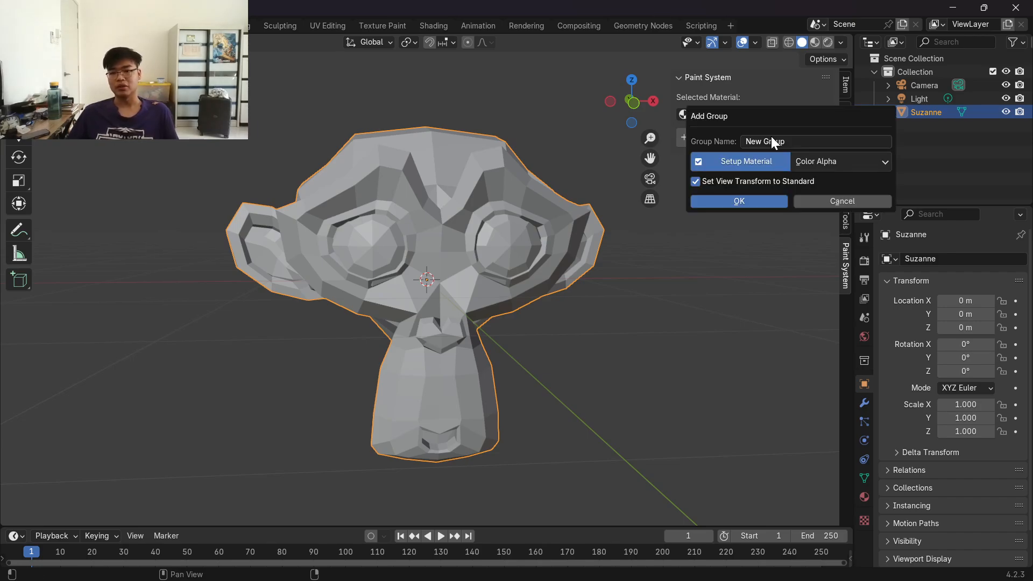
left_click(741, 202)
Step: Add a solid color layer named Color 1 in dark red with saturation 1.000 and value 0.067
left_click(821, 227)
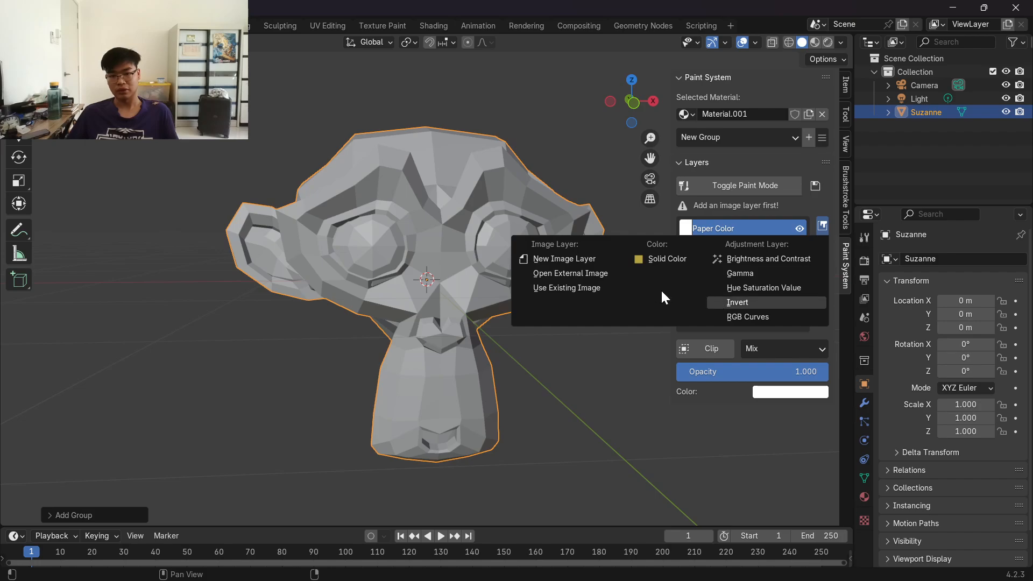
left_click(680, 259)
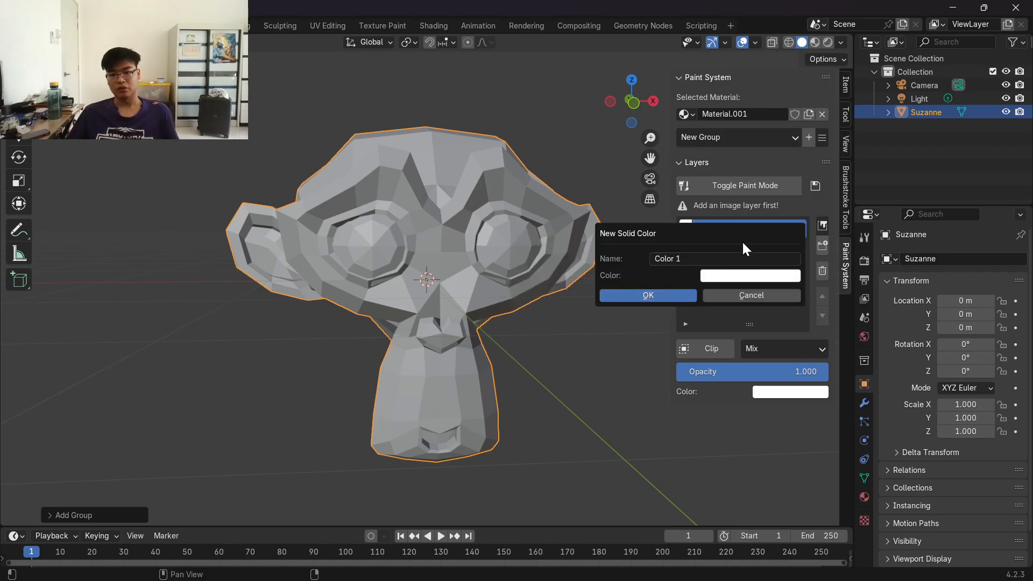
left_click(762, 273)
mouse_move(764, 171)
left_mouse_down()
mouse_move(765, 182)
mouse_move(796, 133)
mouse_move(767, 182)
left_mouse_up()
left_click_drag(801, 241, 715, 249)
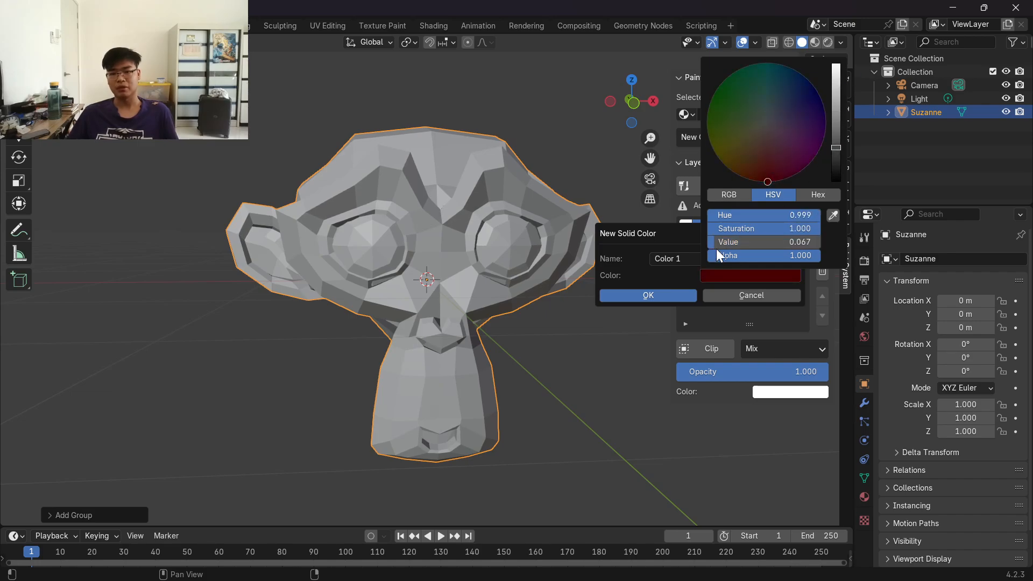
left_click(665, 293)
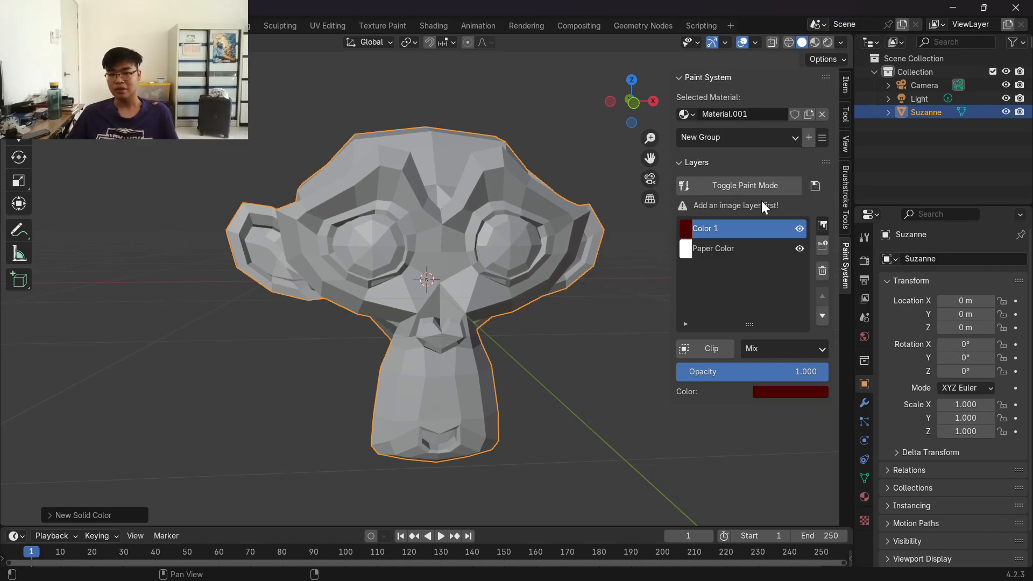
Step: Add a new image layer named Image 1 at 1024 resolution using the UVMap
left_click(823, 225)
left_click(581, 259)
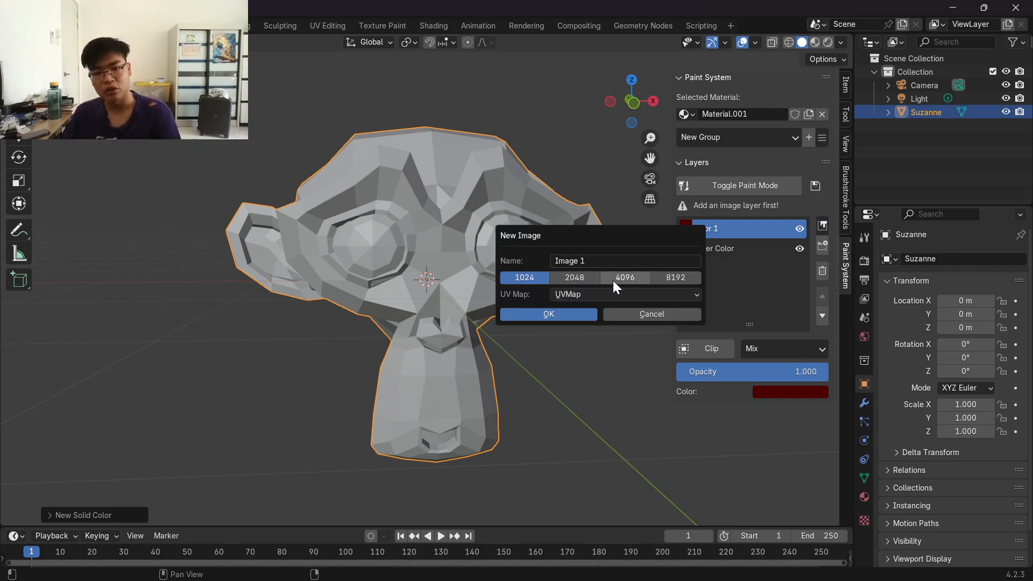
left_click(573, 318)
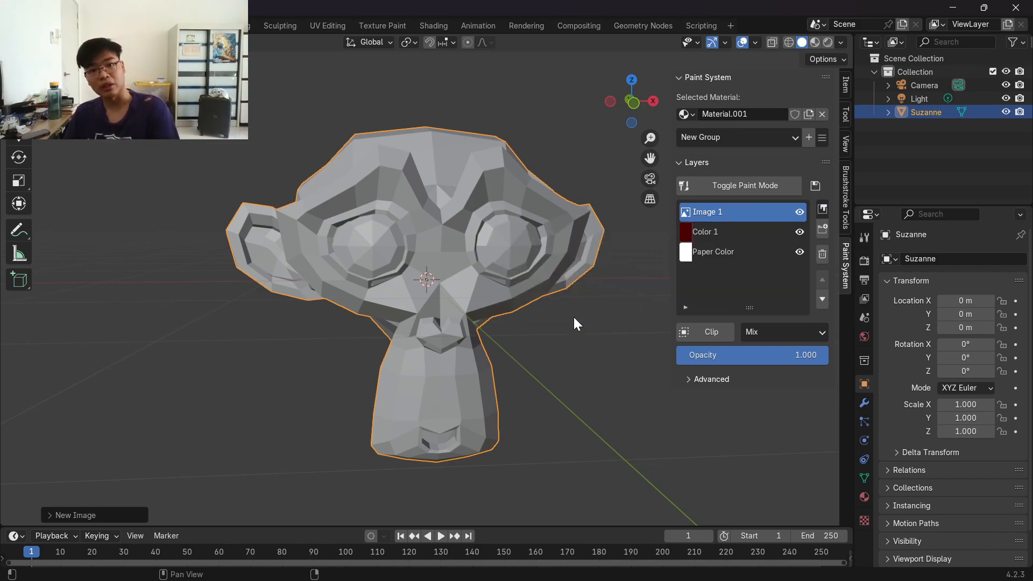
Step: Show the model in Material Preview shading and enter paint mode for the Image 1 layer
mouse_move(570, 311)
middle_mouse_down()
mouse_move(519, 315)
mouse_move(477, 279)
mouse_move(489, 264)
mouse_move(374, 259)
middle_mouse_up()
key("z")
left_click(466, 383)
scroll(443, 259, "up", 1)
scroll(374, 258, "up", 3)
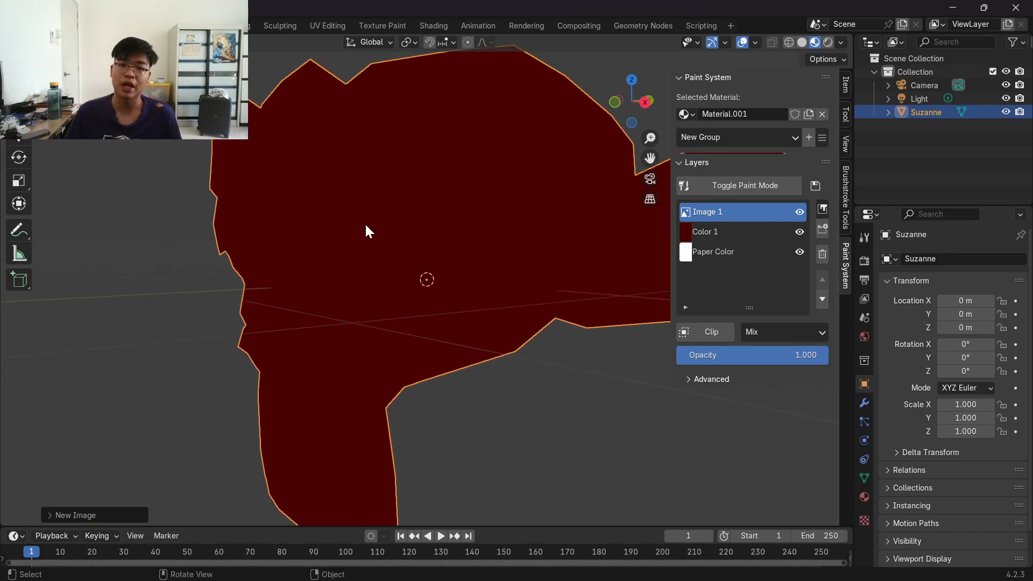
scroll(374, 200, "down", 5)
middle_click_drag(418, 208, 517, 221)
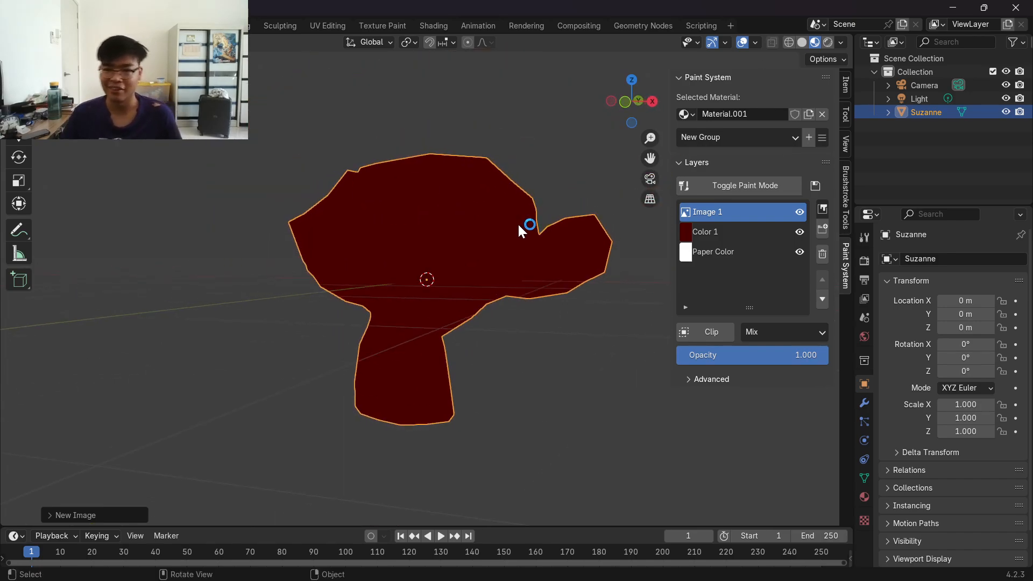
left_click(733, 188)
mouse_move(629, 224)
middle_mouse_down()
mouse_move(409, 232)
mouse_move(446, 239)
middle_mouse_up()
Step: Try the Smear brush with a stroke on Suzanne's head and set its color to pure red
left_click(761, 145)
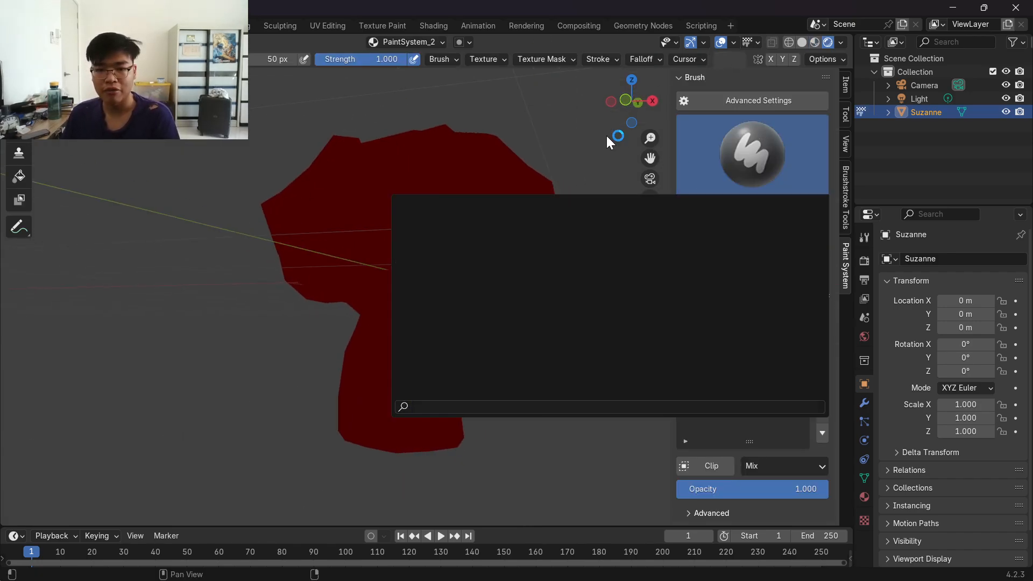
left_click(821, 201)
left_click(754, 175)
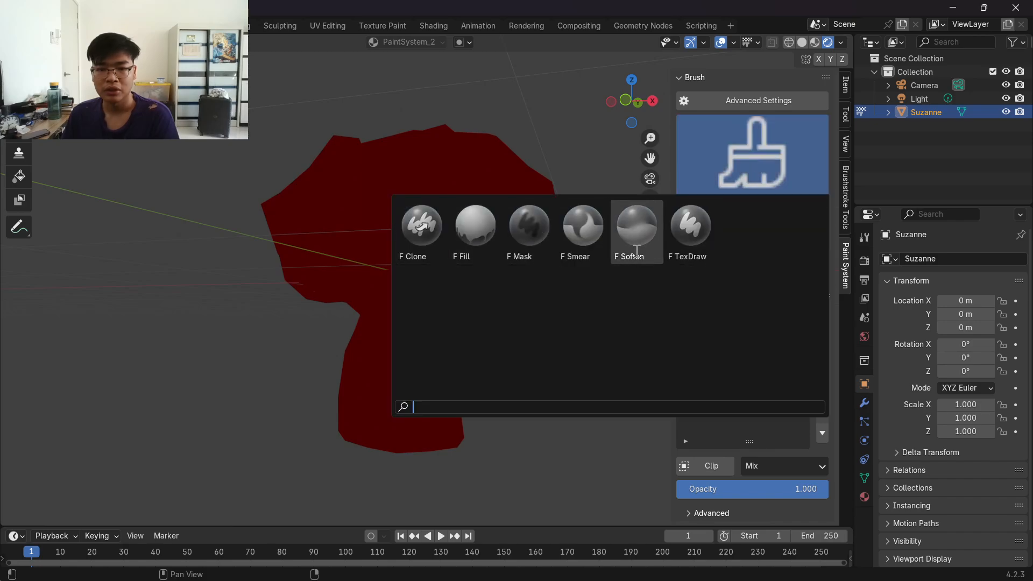
left_click(585, 246)
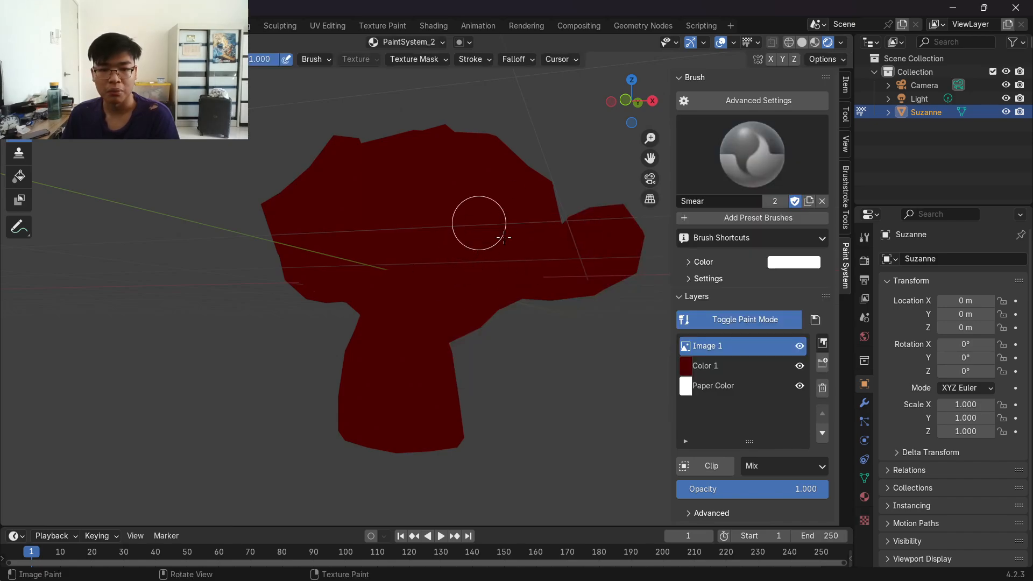
left_click_drag(498, 249, 527, 234)
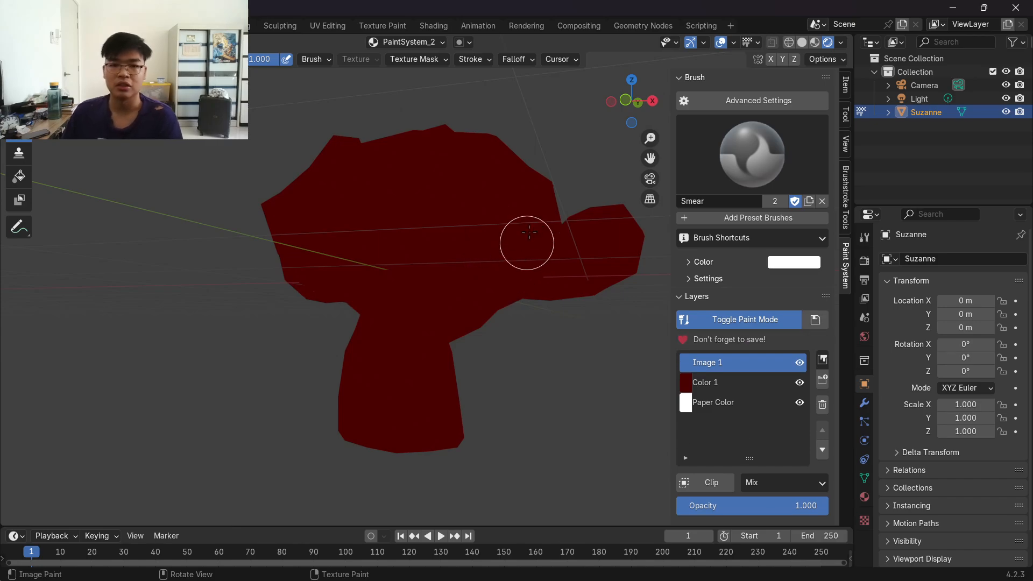
middle_click_drag(530, 249, 503, 250)
left_click(806, 263)
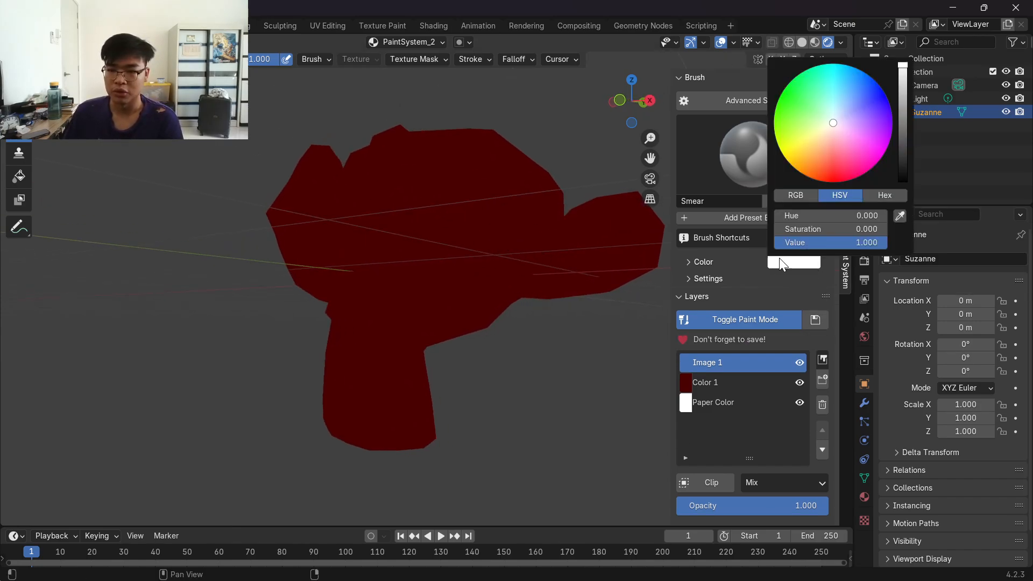
left_click(775, 125)
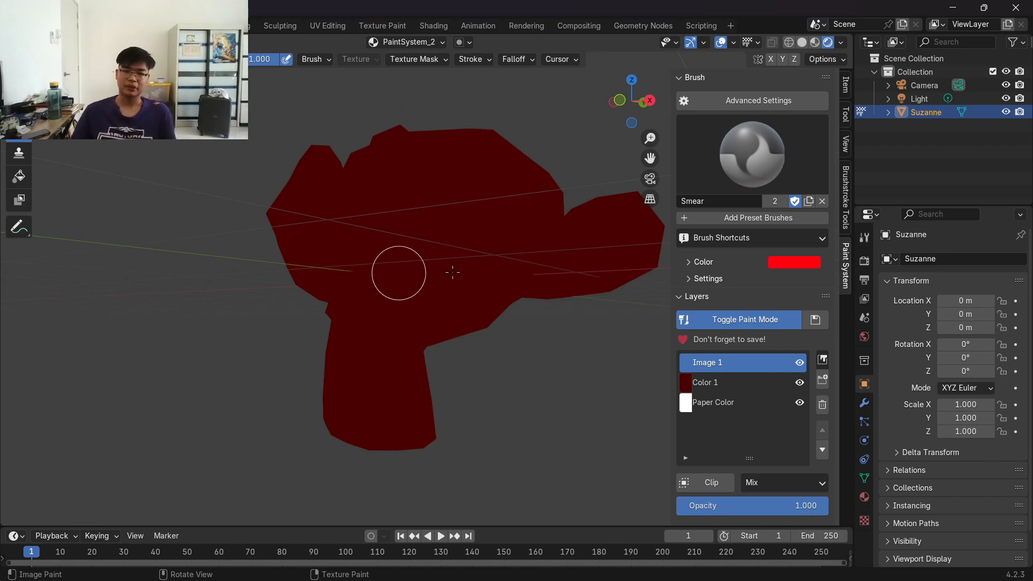
Step: Unwrap the whole Suzanne mesh with Smart UV Project at a 66° angle limit and return to texture painting
scroll(452, 272, "up", 4)
middle_click_drag(453, 272, 473, 260)
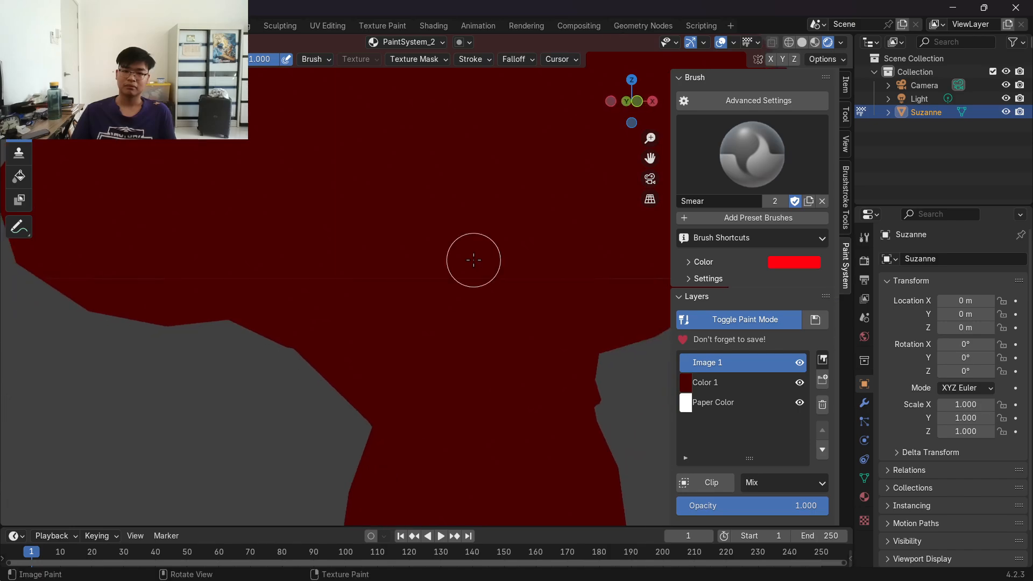
key("z")
key("Tab")
scroll(473, 261, "down", 4)
key("KP_1")
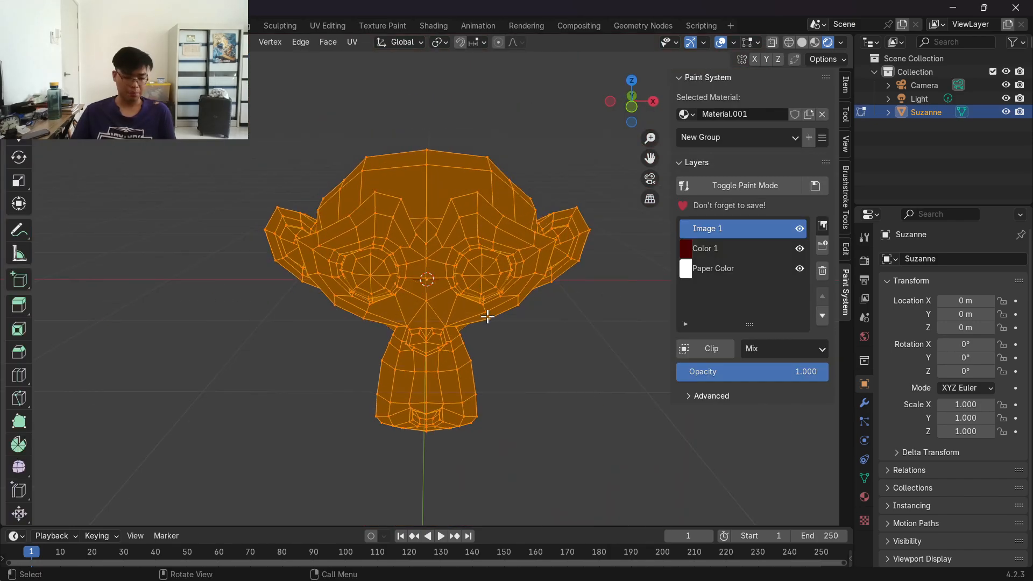
key("u")
left_click(486, 327)
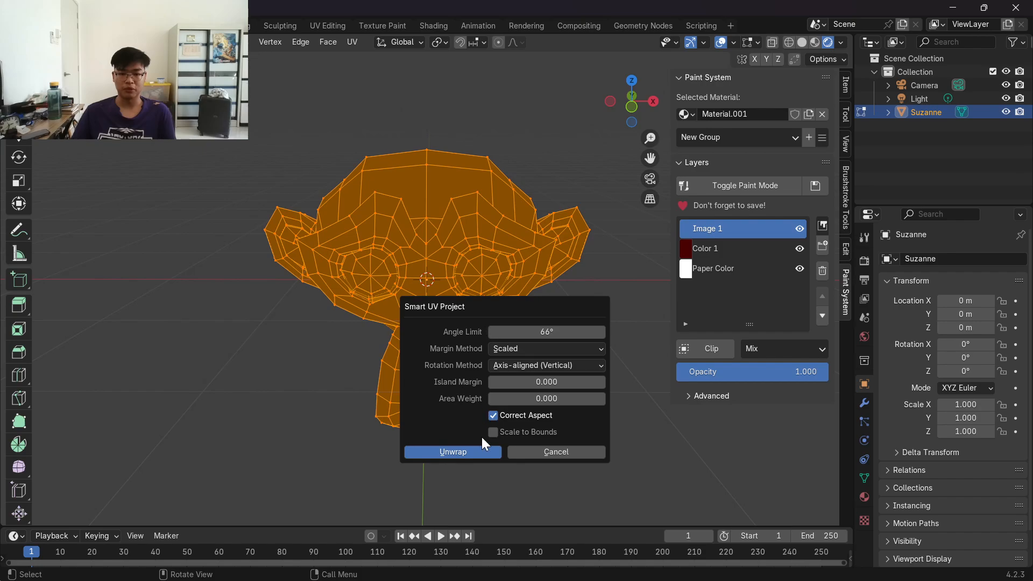
left_click(478, 445)
key("Tab")
Step: Replace the Smear brush with TexDraw and paint white strokes on the side of Suzanne's face
scroll(521, 250, "up", 6)
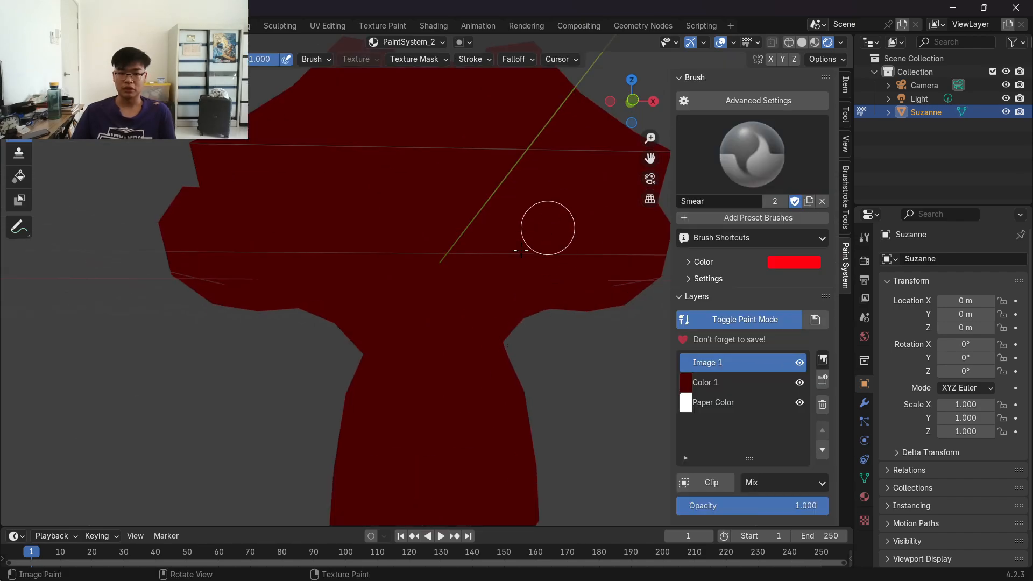
middle_click_drag(559, 223, 496, 228)
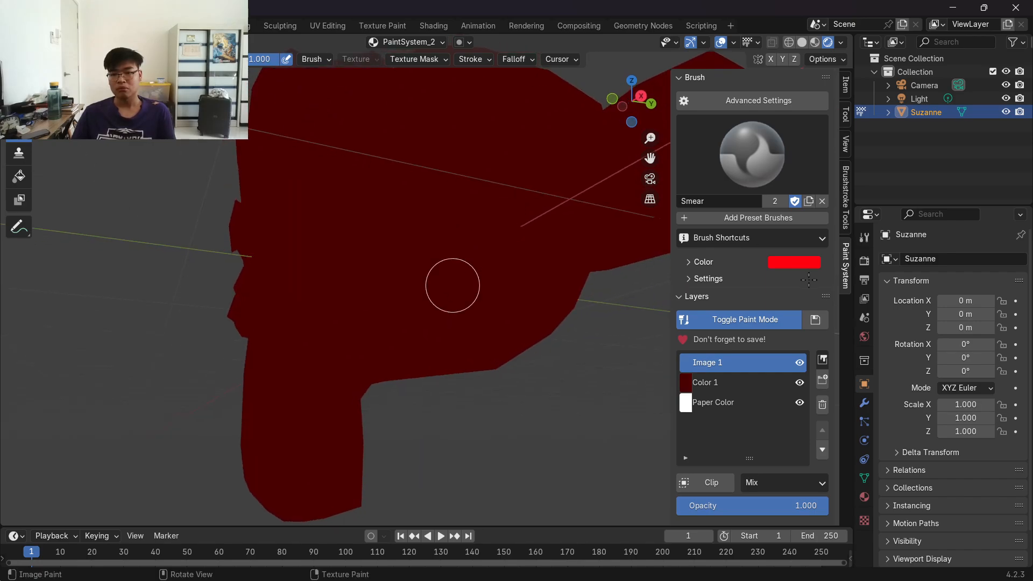
left_click(768, 152)
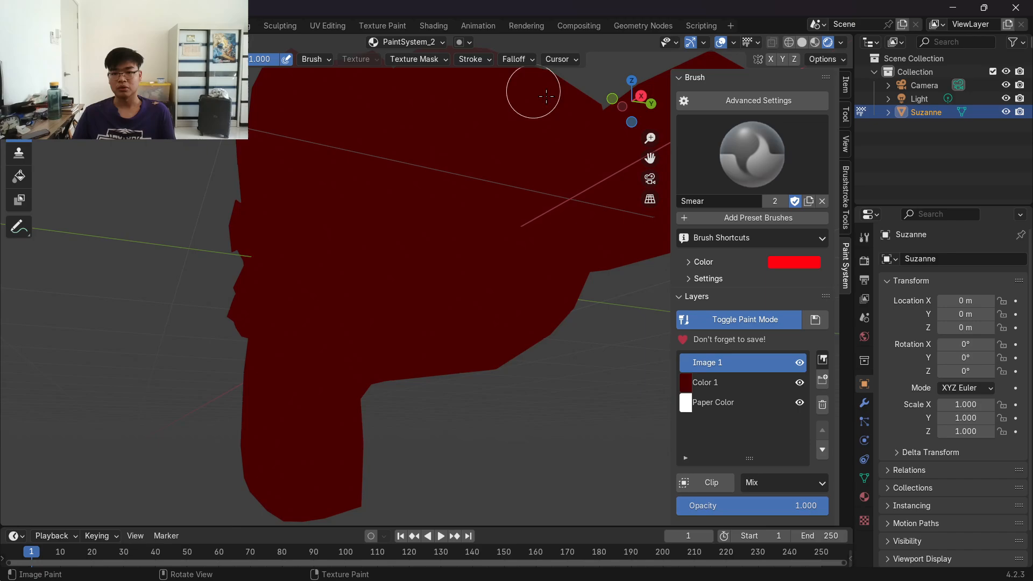
left_click(821, 201)
left_click(753, 159)
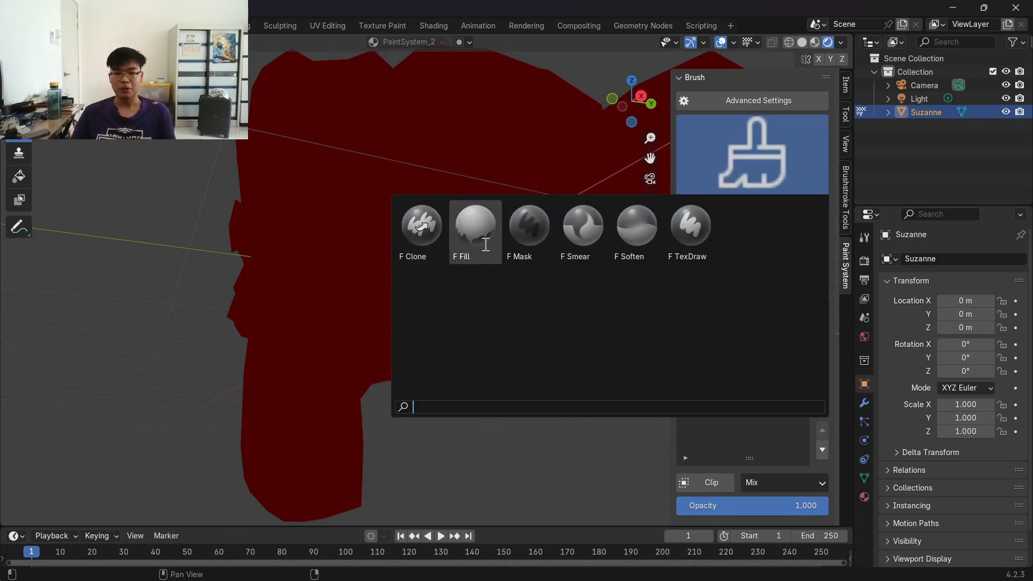
left_click(690, 226)
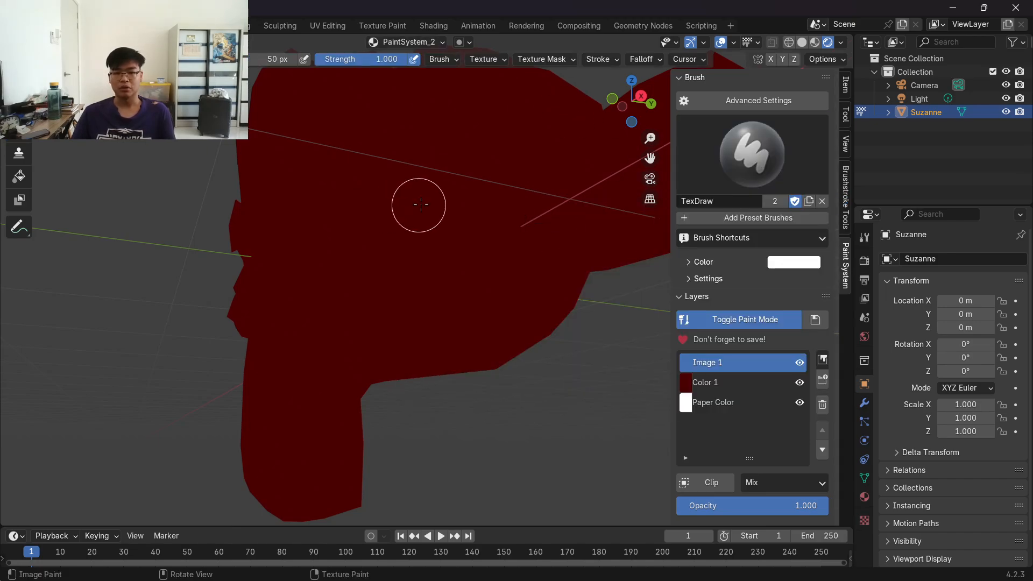
left_click_drag(425, 199, 384, 228)
middle_click_drag(384, 228, 489, 231)
left_click_drag(377, 294, 463, 194)
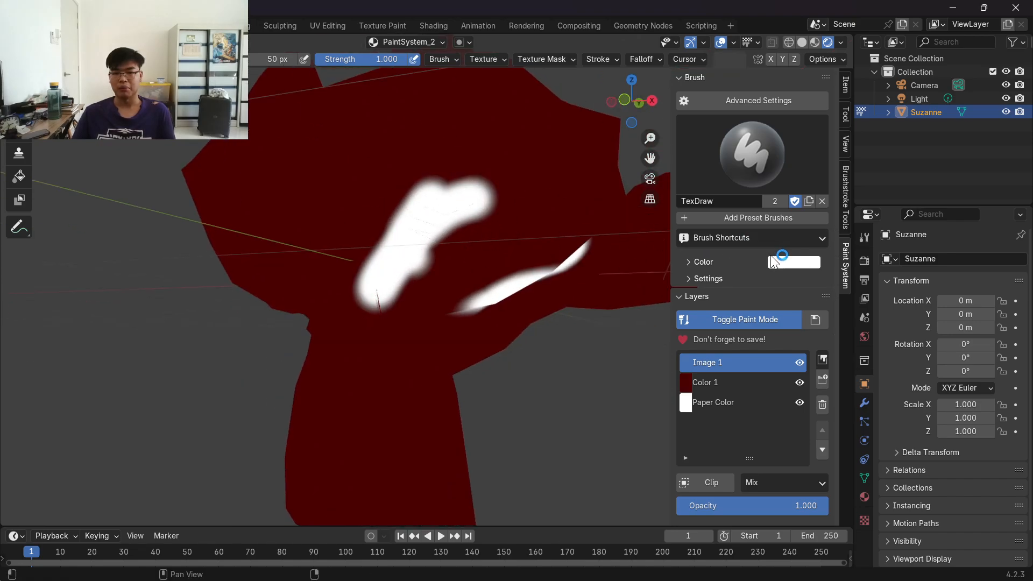
Step: Set the brush color to red with hue 0.970 and paint two diagonal strokes across the eye area
left_click(777, 260)
left_click_drag(856, 117, 849, 180)
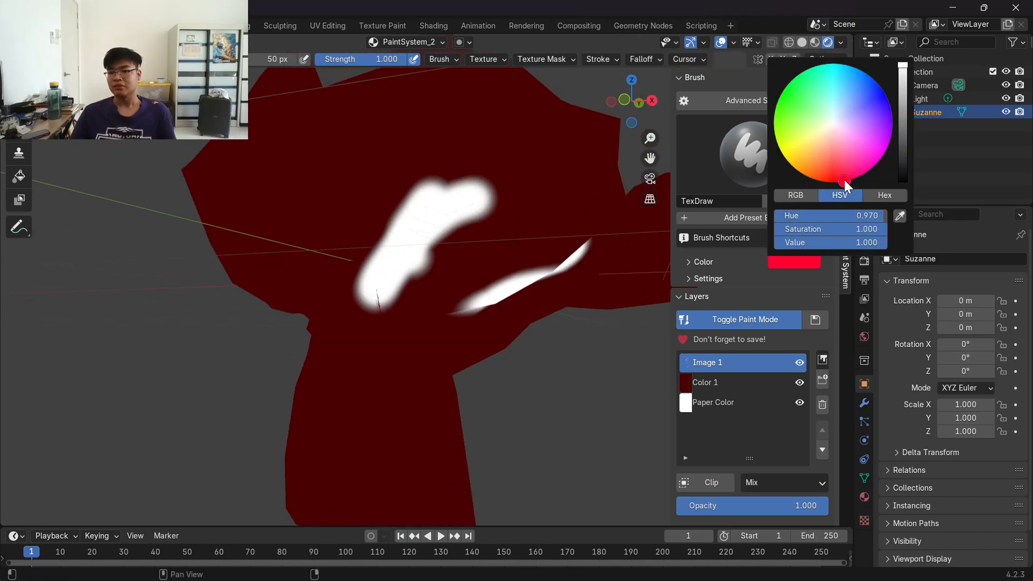
mouse_move(410, 152)
left_mouse_down()
mouse_move(371, 210)
mouse_move(429, 162)
left_mouse_up()
mouse_move(435, 168)
middle_mouse_down()
mouse_move(482, 208)
mouse_move(473, 215)
middle_mouse_up()
mouse_move(373, 195)
left_mouse_down()
mouse_move(334, 247)
mouse_move(404, 183)
left_mouse_up()
middle_click_drag(407, 185, 438, 195)
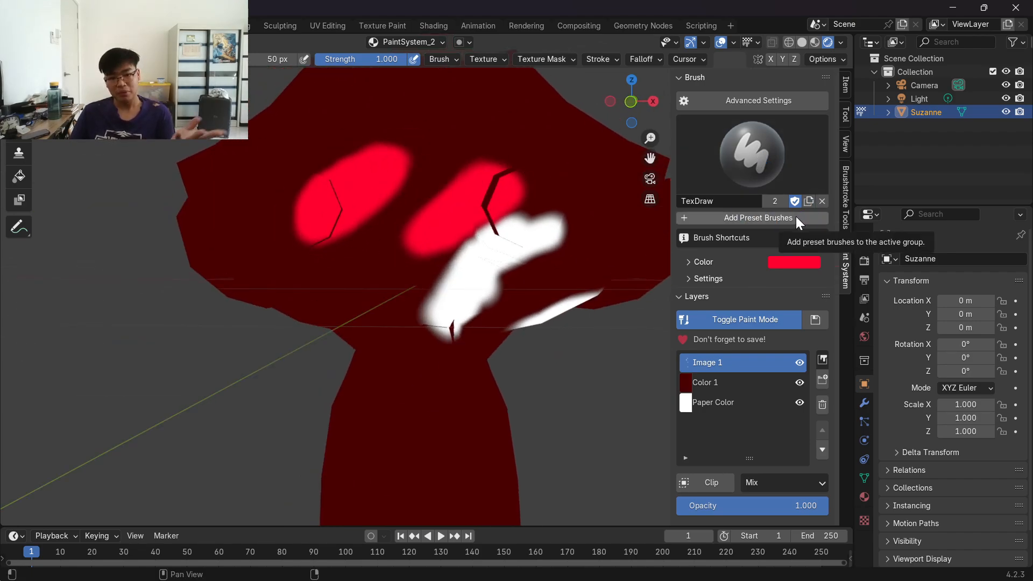
Step: Add the preset brushes, choose the first PS gouache brush, and paint an orange stroke down the nose
left_click(751, 216)
left_click(734, 160)
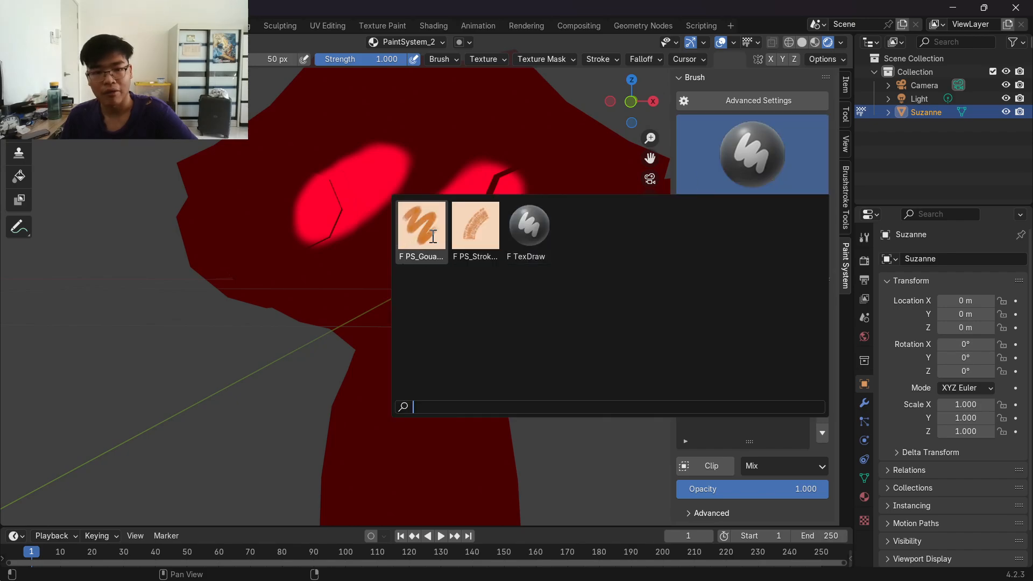
left_click(421, 226)
mouse_move(366, 237)
left_mouse_down()
mouse_move(365, 302)
mouse_move(407, 342)
left_mouse_up()
Step: Choose the PS_Strokes_Gouache brush and paint several orange strokes on the forehead and the side of the face
left_click(751, 154)
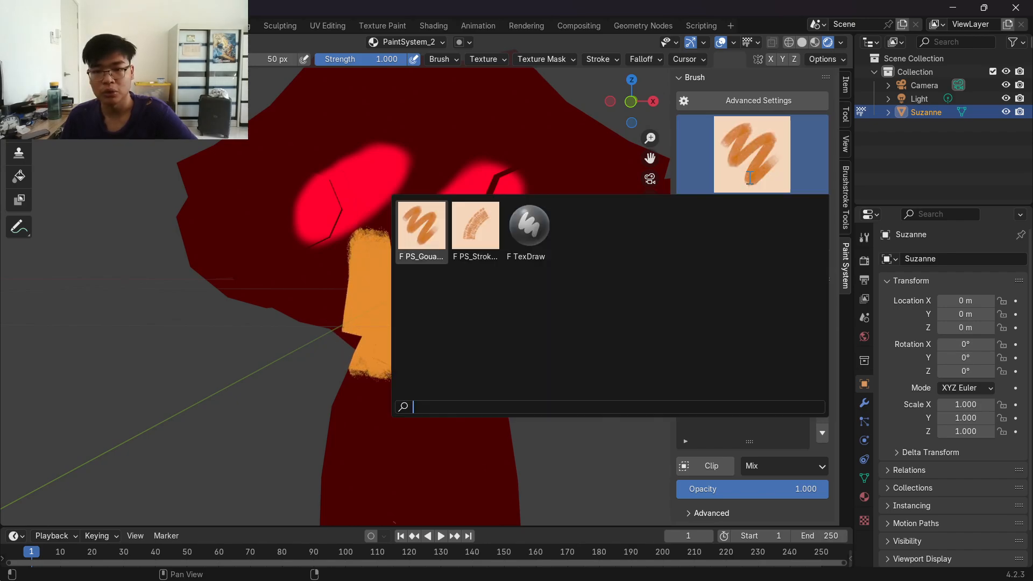
left_click(475, 223)
mouse_move(577, 146)
left_mouse_down()
mouse_move(595, 245)
mouse_move(596, 215)
left_mouse_up()
mouse_move(596, 215)
middle_mouse_down()
mouse_move(566, 253)
mouse_move(554, 250)
middle_mouse_up()
mouse_move(408, 132)
left_mouse_down()
mouse_move(393, 173)
mouse_move(457, 171)
left_mouse_up()
middle_click_drag(494, 221, 548, 211)
mouse_move(398, 150)
left_mouse_down()
mouse_move(360, 211)
mouse_move(392, 186)
left_mouse_up()
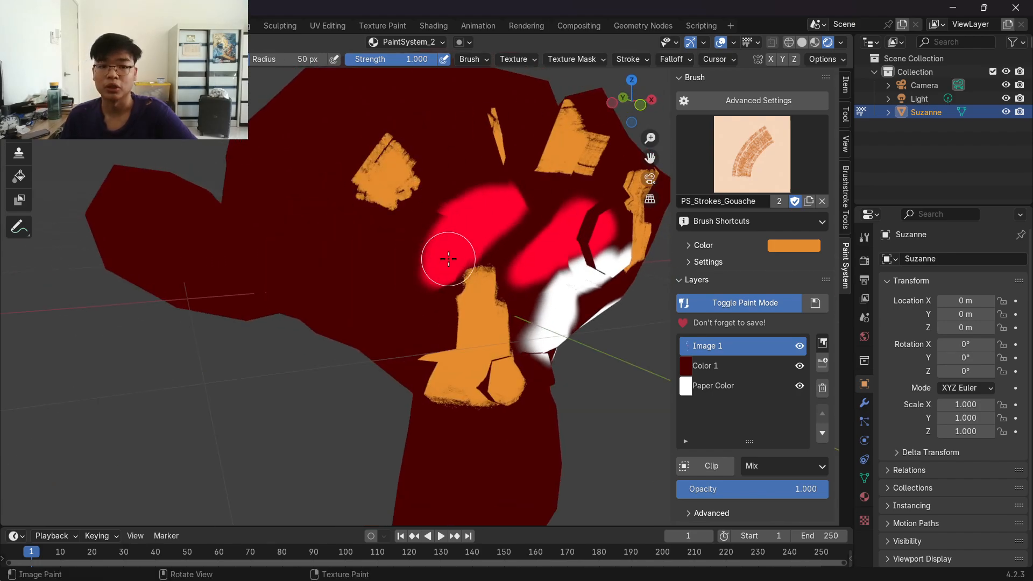
Step: Paint one more short orange stroke on the forehead above the side-of-face stroke
scroll(470, 271, "down", 3)
scroll(471, 272, "up", 4)
middle_click_drag(475, 271, 453, 269)
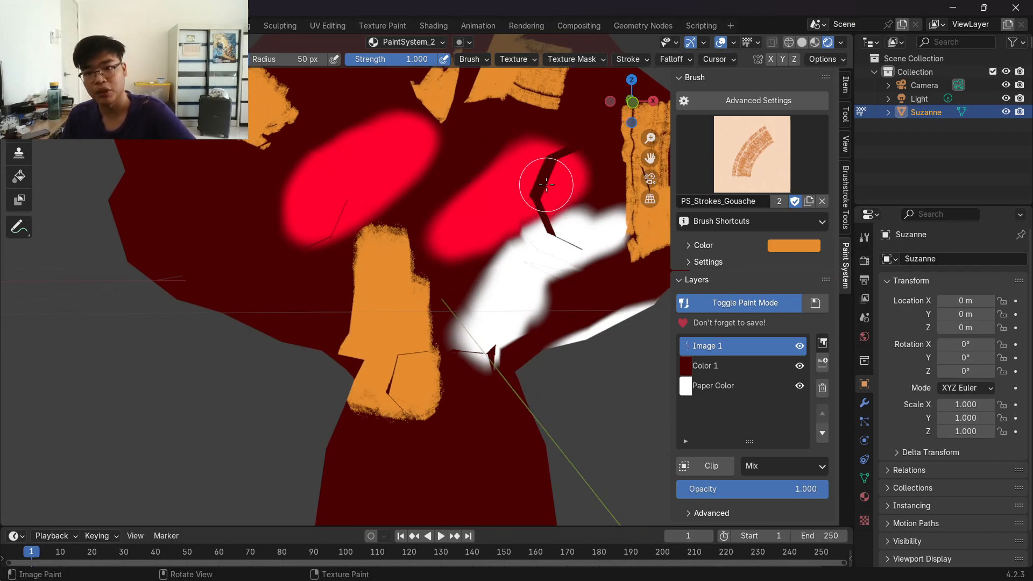
scroll(541, 275, "down", 5)
middle_click_drag(541, 274, 496, 278)
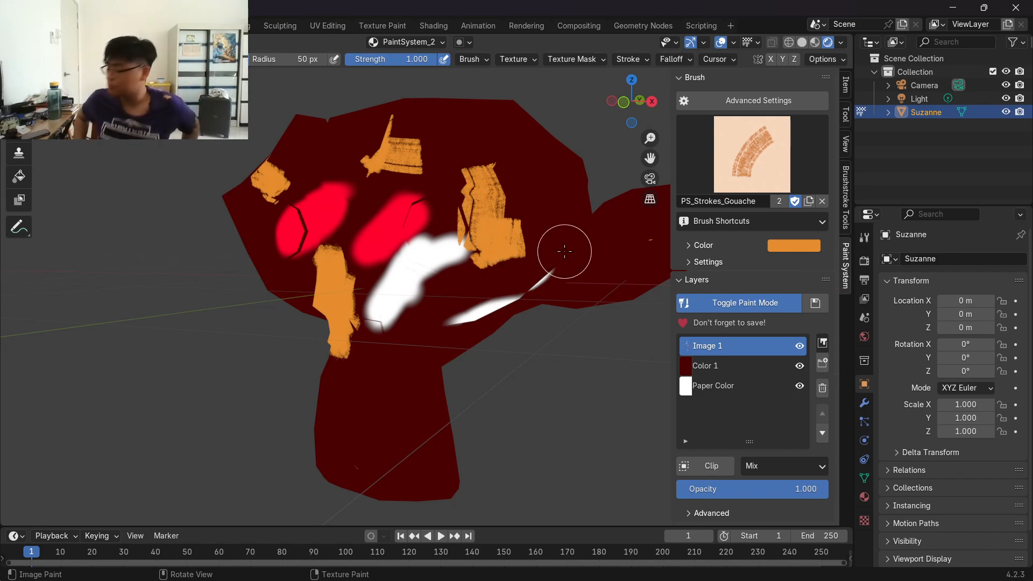
middle_click_drag(525, 184, 480, 212)
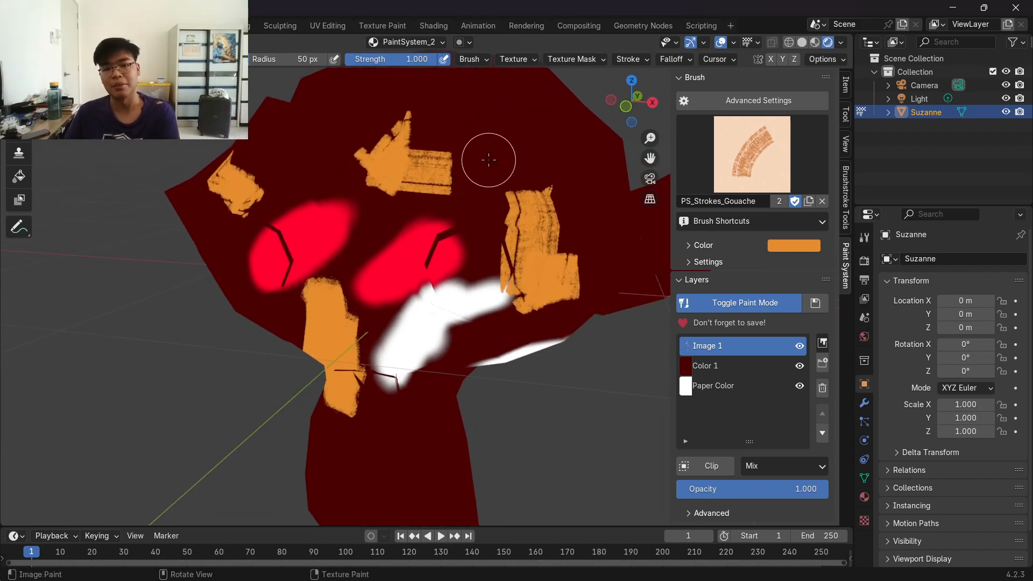
left_click_drag(487, 158, 502, 177)
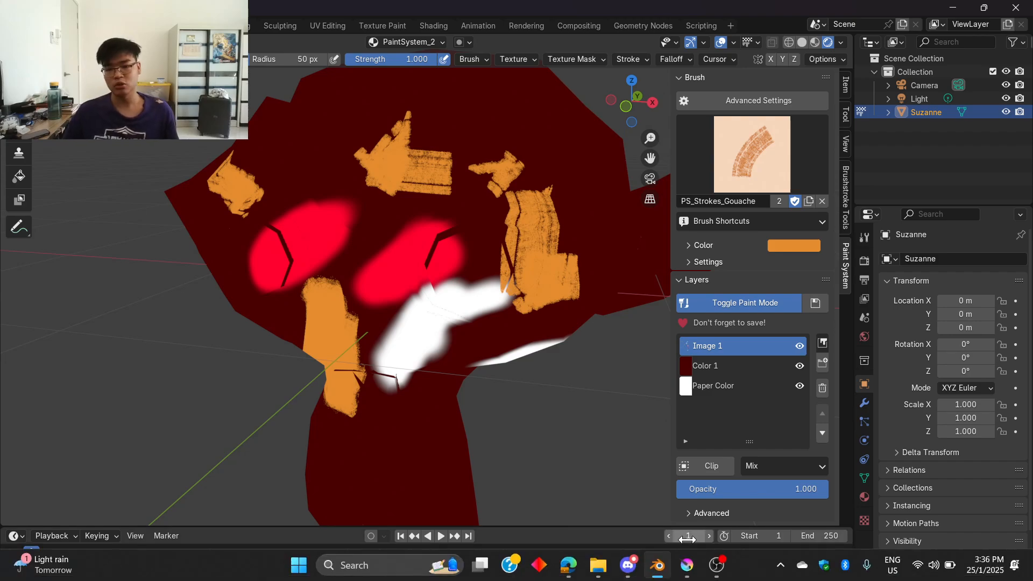
Step: Switch to File Explorer, open the Brush stroke asset folder, and look through the brush stroke images before returning to Blender
left_click(598, 576)
double_click(204, 221)
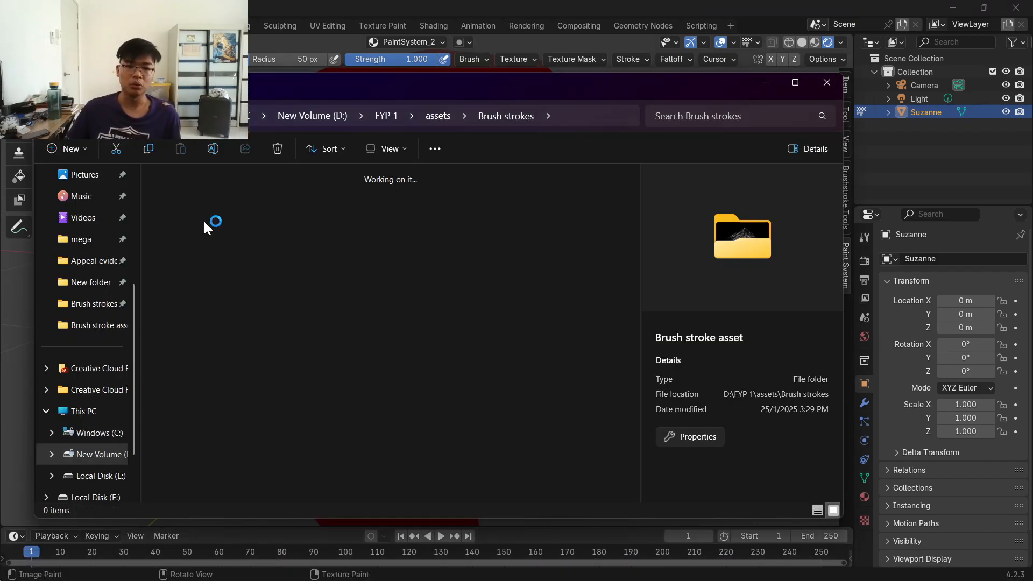
scroll(479, 266, "down", 3)
left_click_drag(604, 92, 738, 36)
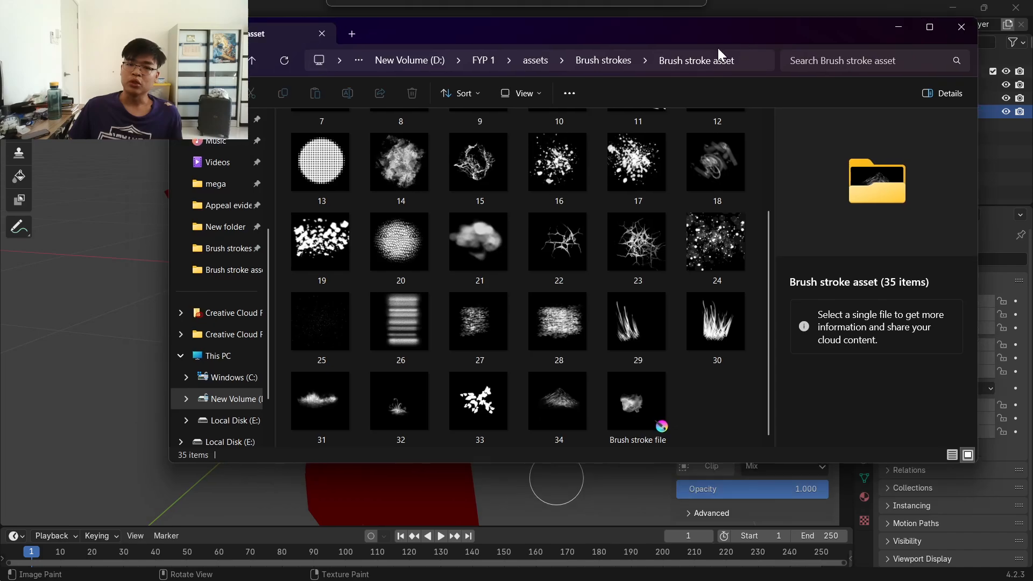
scroll(518, 288, "up", 1)
scroll(592, 264, "down", 1)
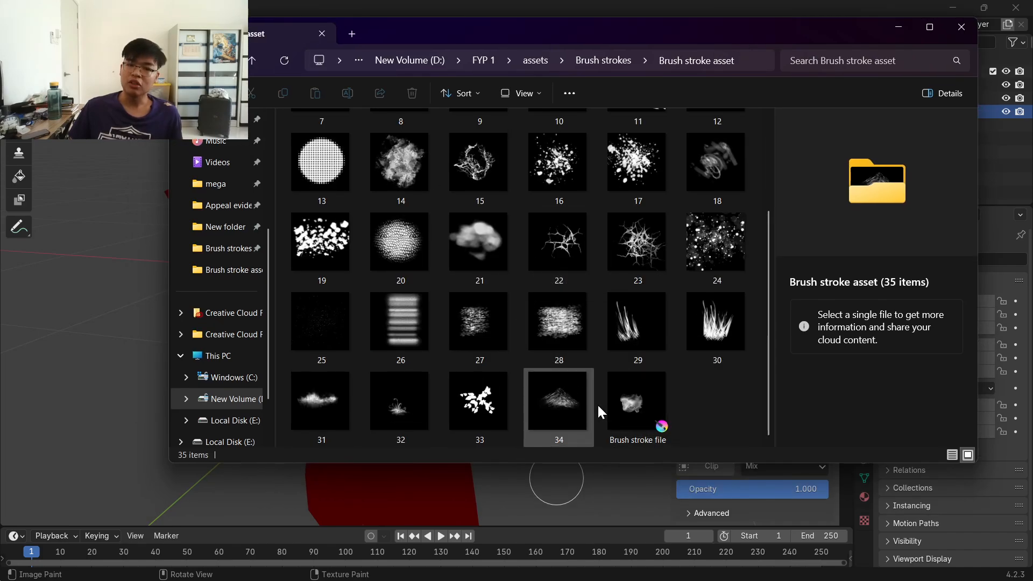
scroll(670, 342, "up", 2)
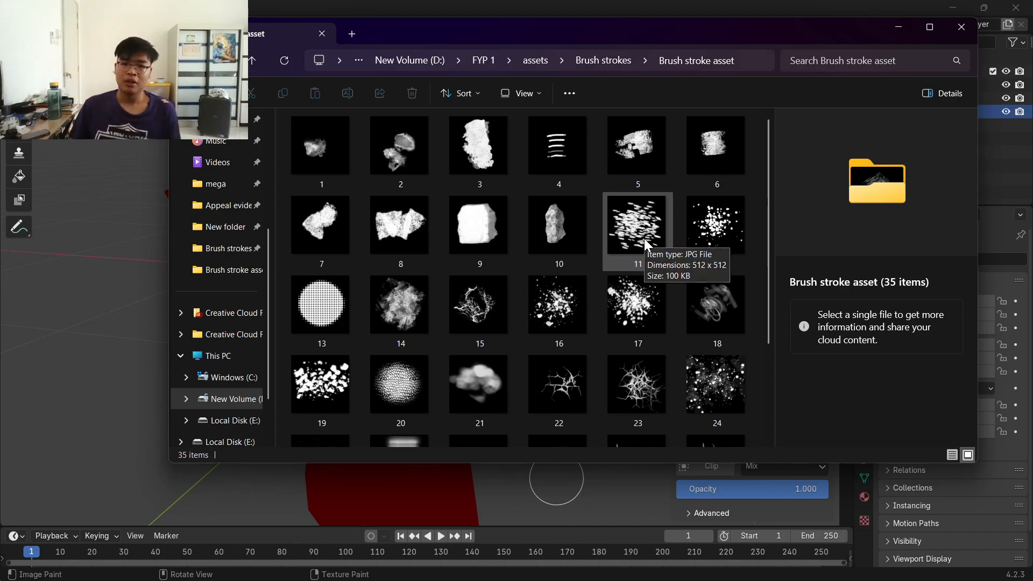
left_click(898, 26)
Step: Delete the painted Image 1 layer from the layer stack
mouse_move(501, 319)
middle_mouse_down()
mouse_move(516, 288)
mouse_move(491, 313)
mouse_move(461, 293)
mouse_move(470, 263)
mouse_move(516, 260)
middle_mouse_up()
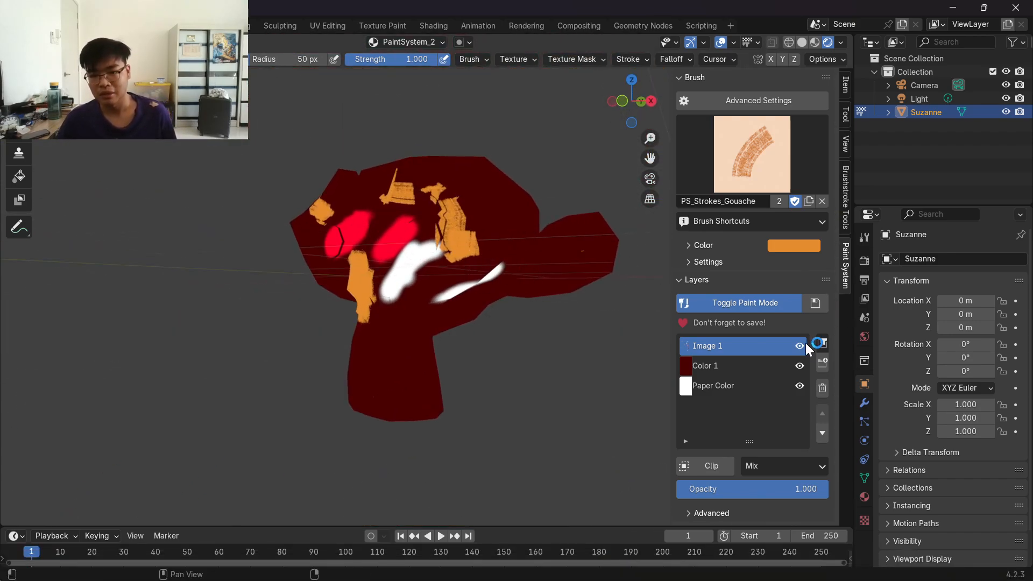
left_click(821, 388)
left_click(775, 427)
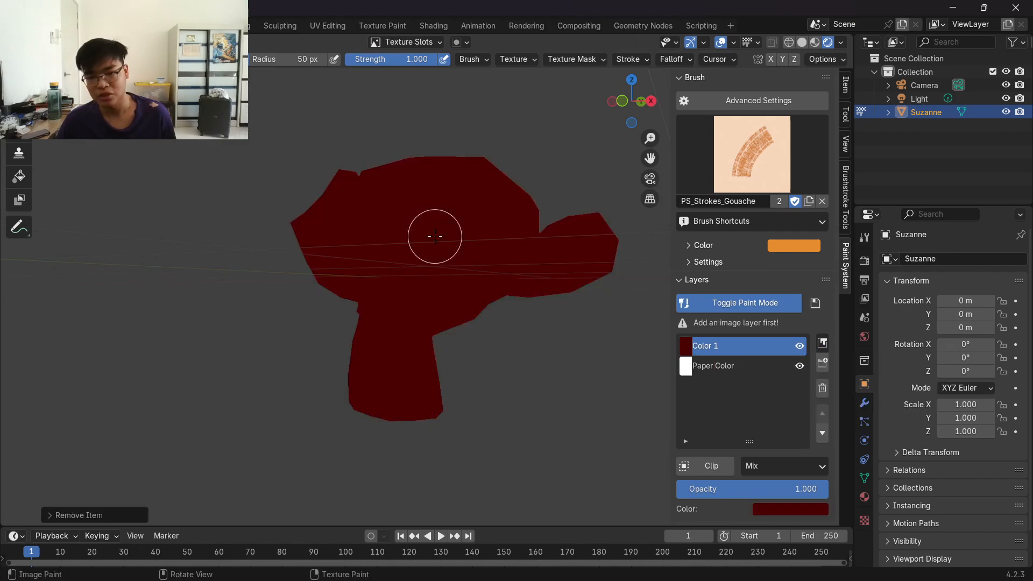
Step: Add a new image layer named Image 1 at 1024 resolution above Color 1
middle_click_drag(431, 238, 511, 244)
left_click(822, 342)
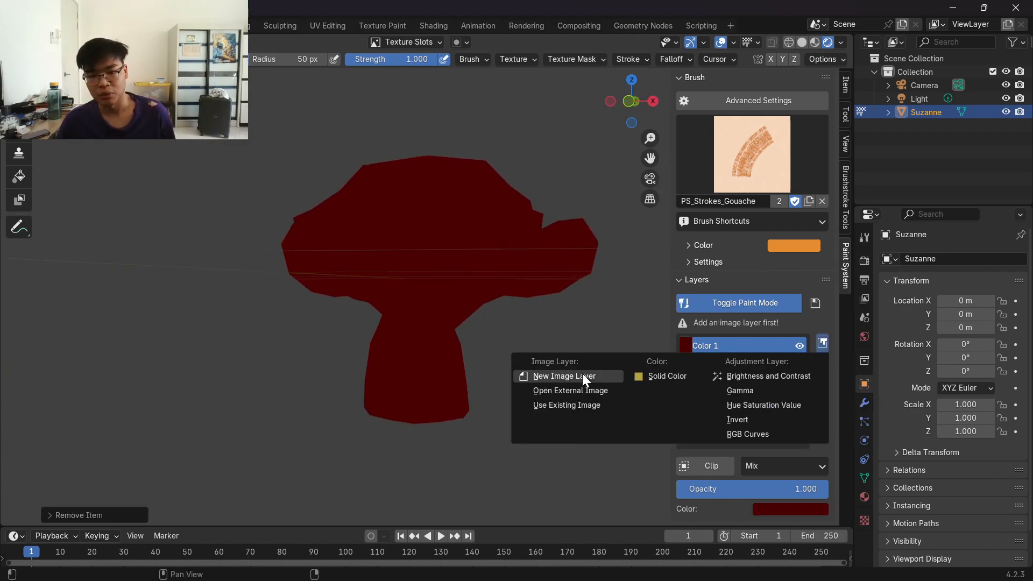
left_click(583, 378)
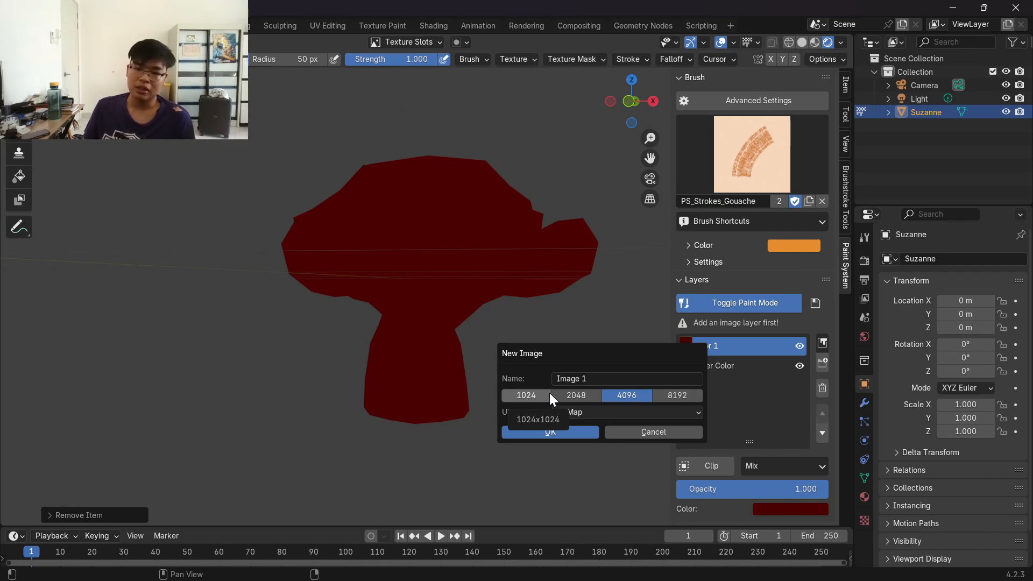
left_click(533, 397)
left_click(575, 432)
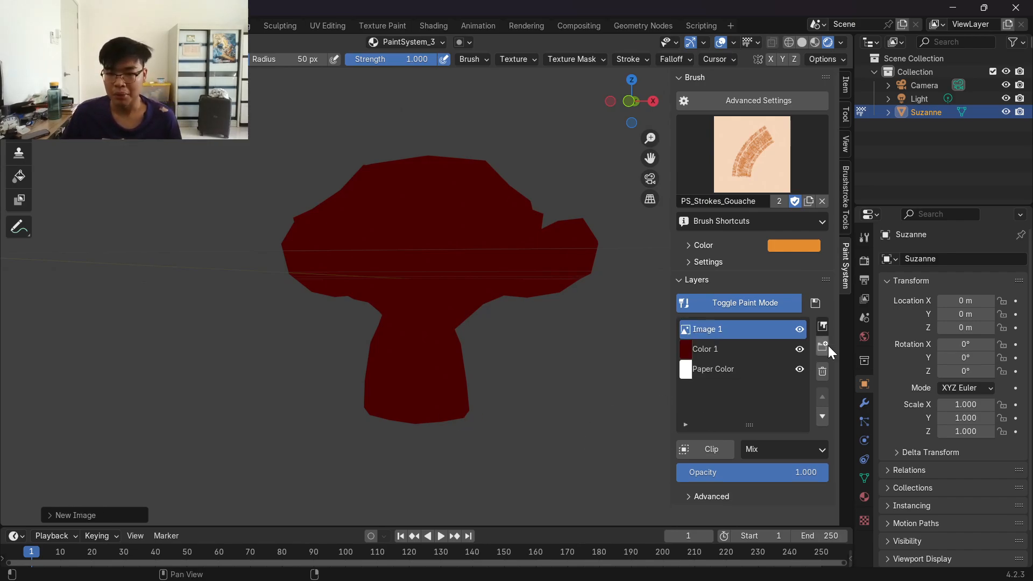
Step: Add two more image layers named Image 2 and Image 3, with Image 3 at 4096 resolution
left_click(818, 328)
left_click(558, 359)
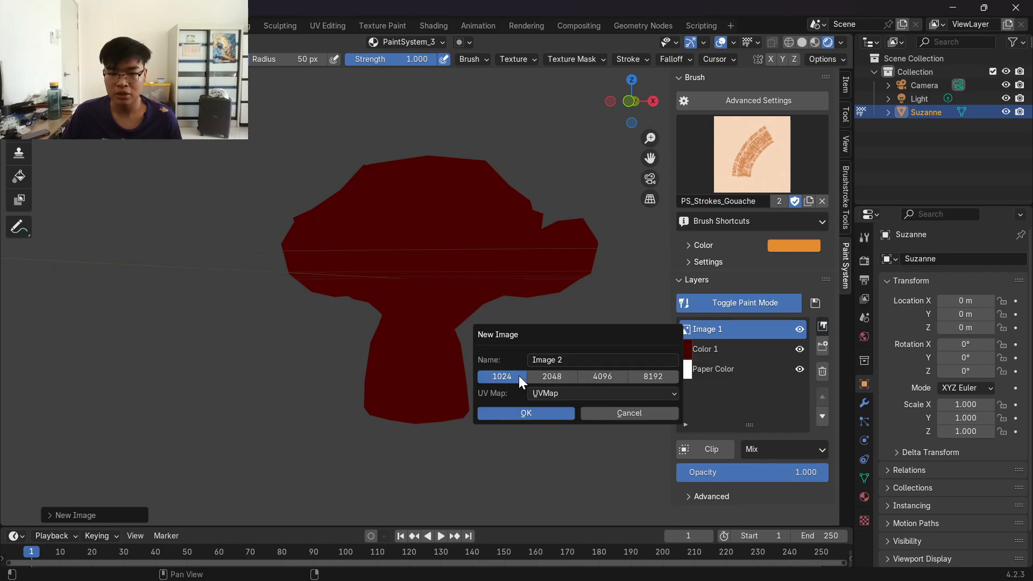
key("Return")
left_click(821, 326)
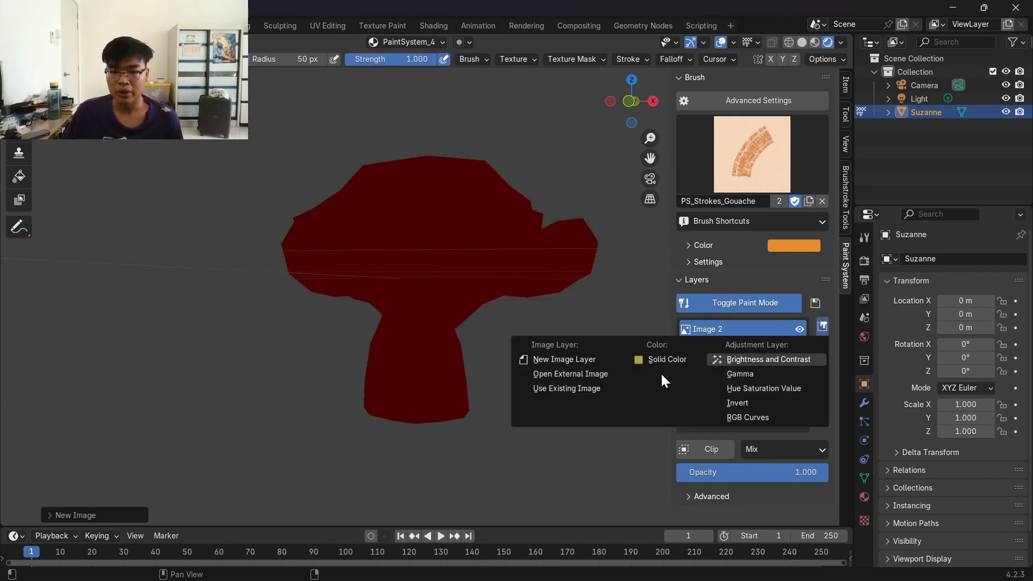
left_click(579, 361)
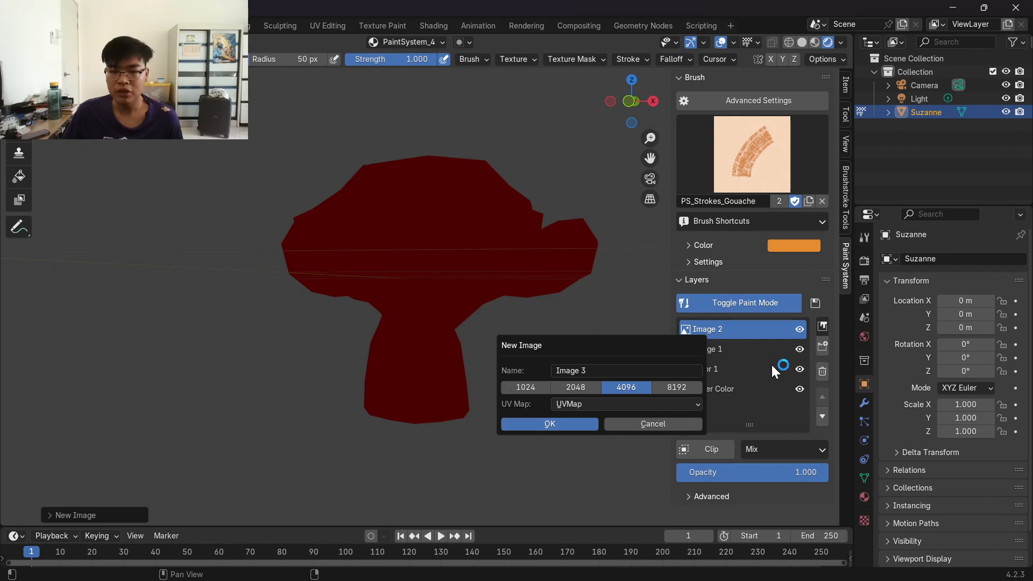
Step: Add an image layer named Image 4 at 8192 resolution on top of the stack
left_click(821, 326)
left_click(602, 360)
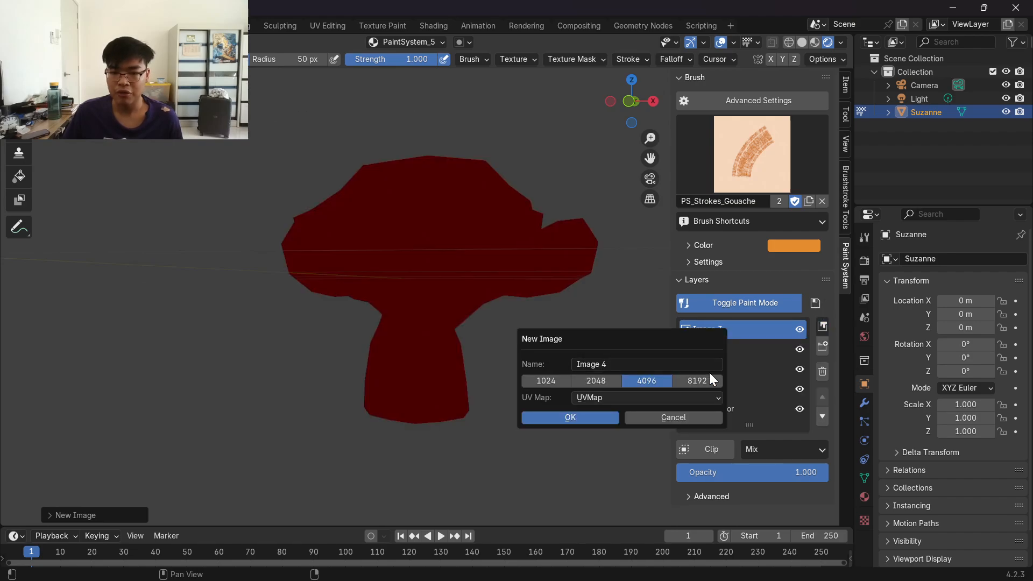
left_click(705, 380)
left_click(594, 421)
Step: Select the Image 1 layer and set the brush color to white at full brightness
middle_click_drag(512, 401, 516, 355)
scroll(524, 360, "up", 2)
scroll(522, 359, "up", 2)
scroll(498, 354, "down", 2)
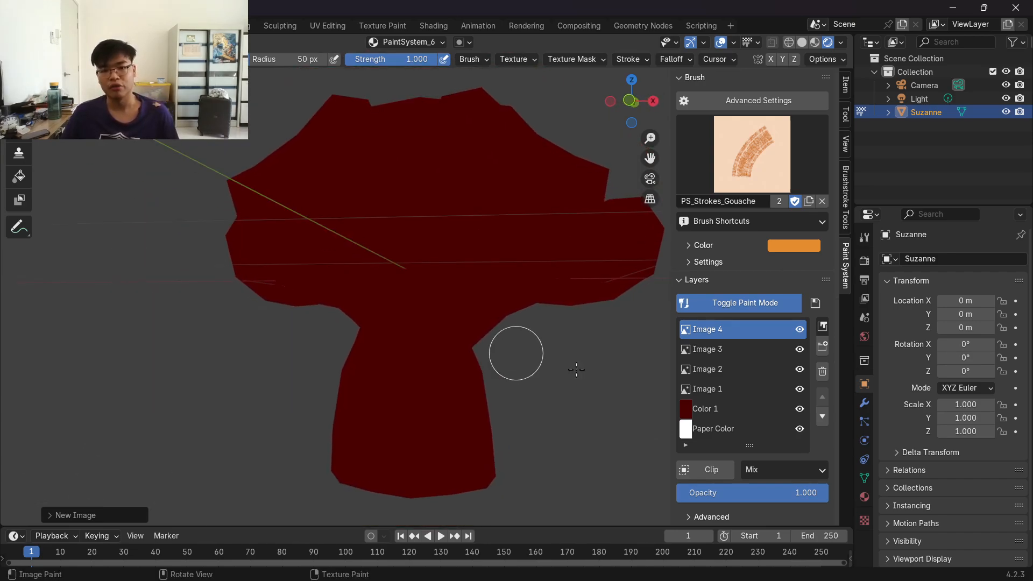
left_click(736, 387)
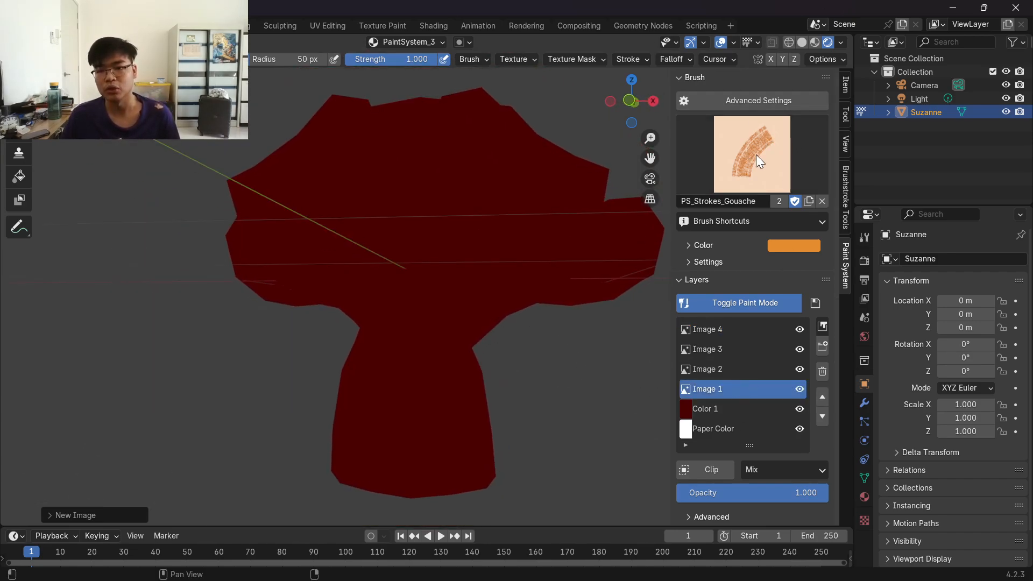
left_click(810, 244)
left_click(902, 48)
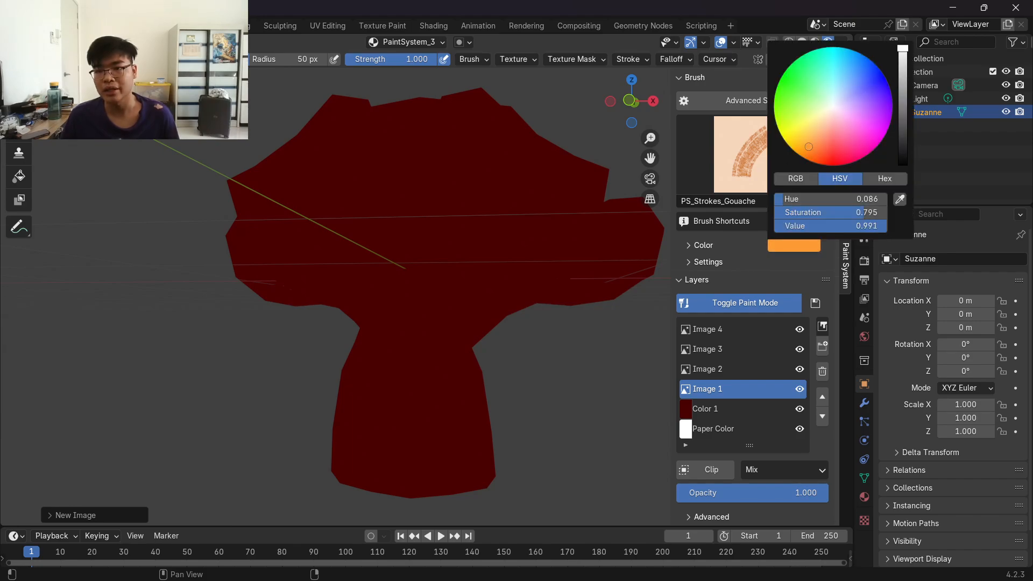
left_click(834, 105)
Step: Paint a short vertical white gouache stroke on the back of Suzanne's head on the Image 1 layer
mouse_move(406, 219)
middle_mouse_down()
mouse_move(482, 240)
mouse_move(518, 238)
mouse_move(387, 267)
middle_mouse_up()
scroll(435, 232, "up", 1)
mouse_move(318, 203)
middle_mouse_down()
mouse_move(470, 244)
mouse_move(434, 244)
mouse_move(453, 244)
middle_mouse_up()
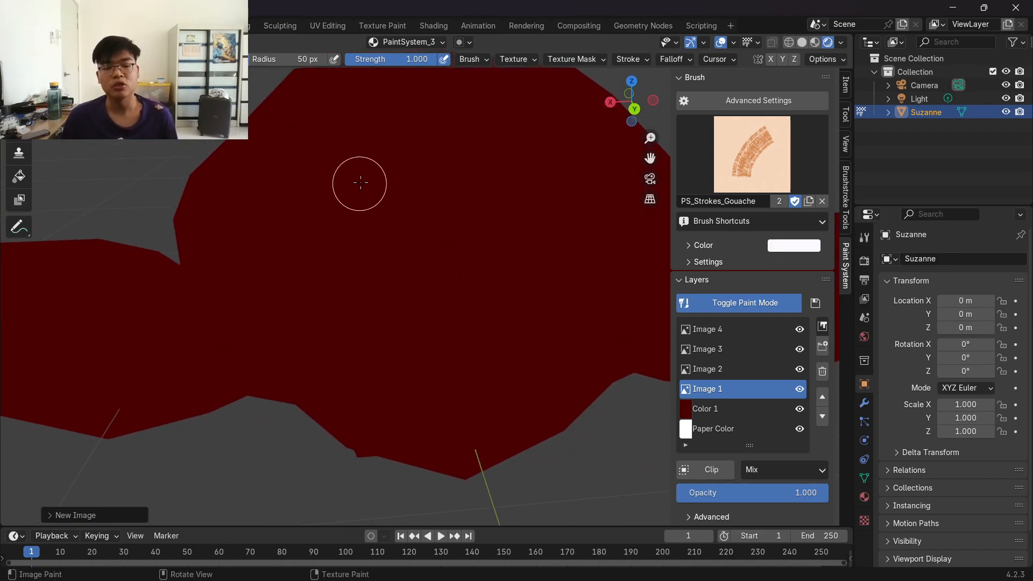
mouse_move(360, 182)
middle_mouse_down()
mouse_move(369, 168)
mouse_move(369, 189)
middle_mouse_up()
mouse_move(289, 204)
left_mouse_down()
mouse_move(289, 226)
mouse_move(296, 202)
left_mouse_up()
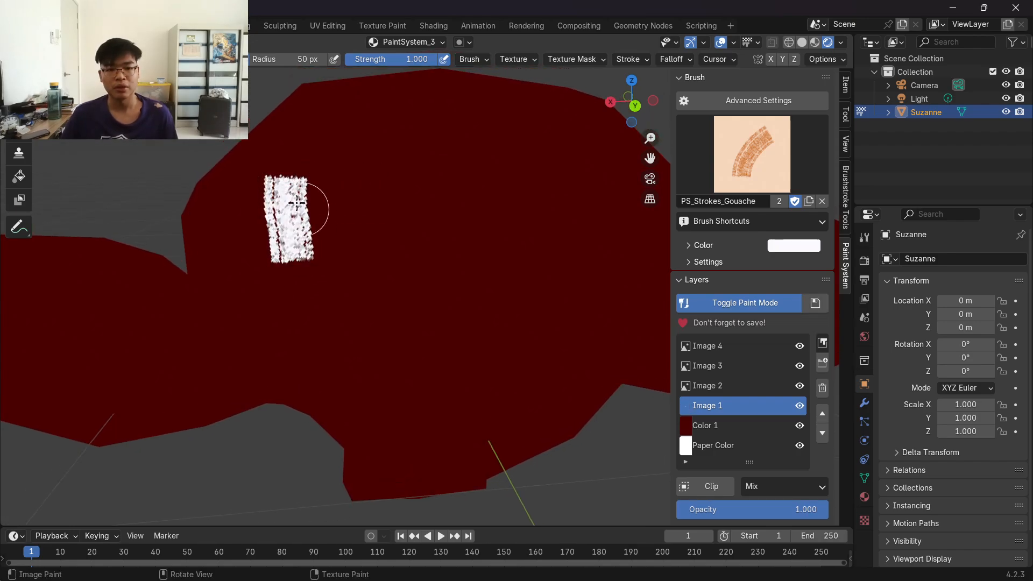
Step: Select the Image 2 layer and paint a vertical white stroke beside the first one
mouse_move(296, 203)
middle_mouse_down()
mouse_move(315, 203)
mouse_move(414, 264)
mouse_move(568, 286)
middle_mouse_up()
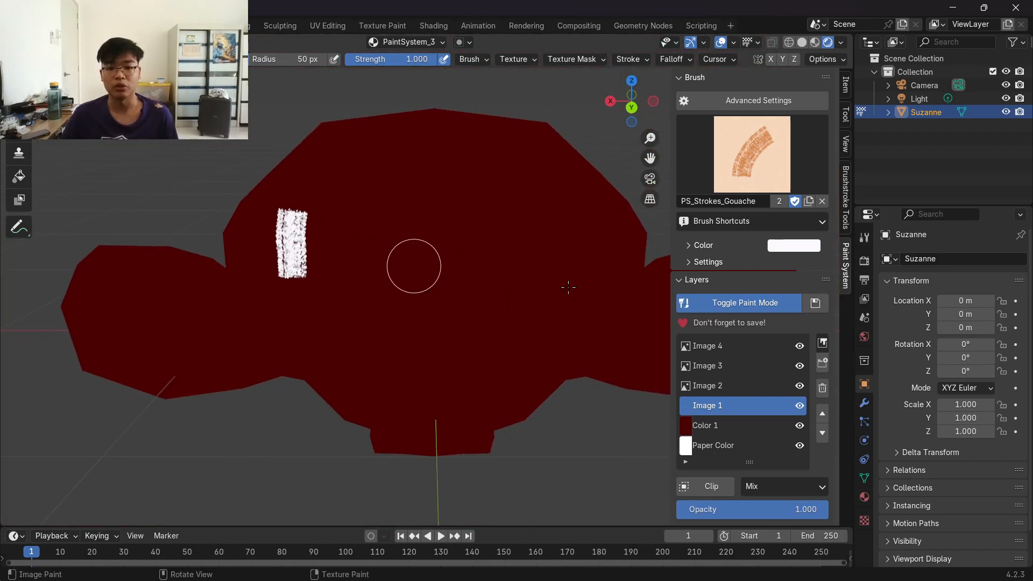
left_click(726, 385)
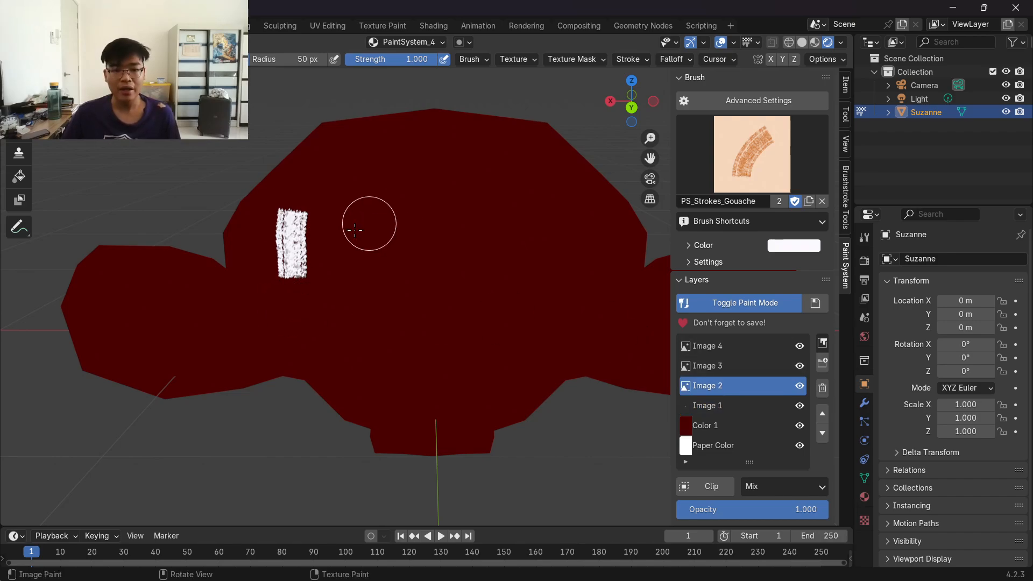
left_click_drag(343, 219, 343, 285)
scroll(369, 247, "up", 5)
mouse_move(369, 246)
middle_mouse_down()
mouse_move(395, 246)
mouse_move(385, 247)
middle_mouse_up()
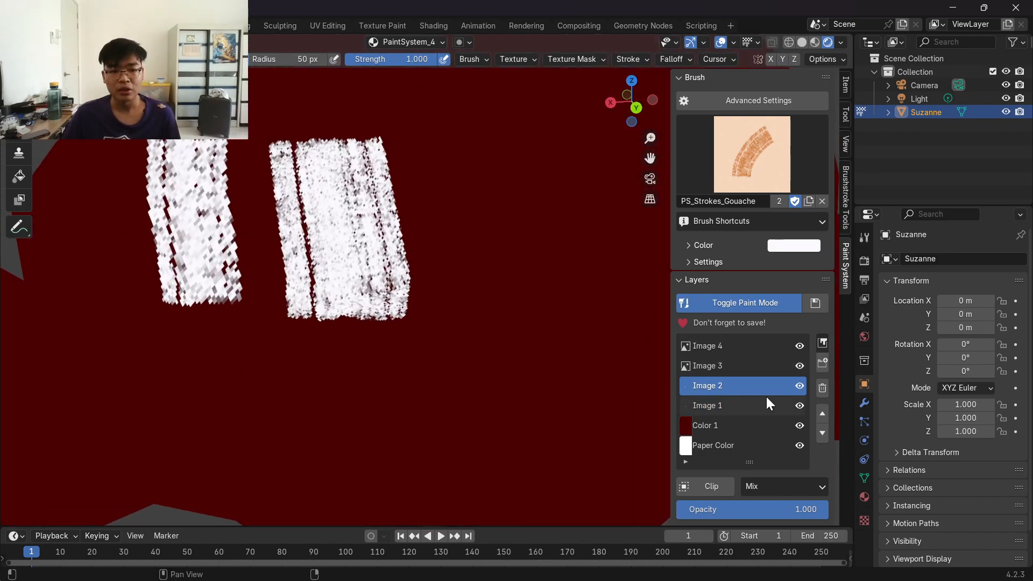
Step: Select the Image 3 layer and paint a vertical white stroke beside the Image 2 stroke
left_click(753, 369)
left_click_drag(489, 162, 522, 370)
scroll(524, 318, "down", 2)
middle_click_drag(530, 309, 500, 304)
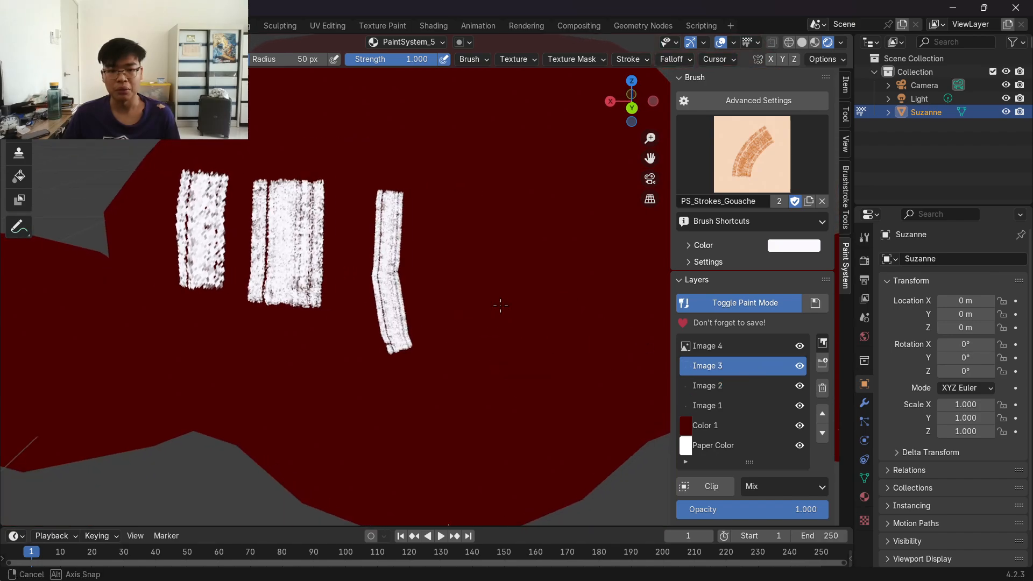
scroll(425, 279, "up", 8)
middle_click_drag(425, 279, 454, 279)
scroll(454, 279, "down", 6)
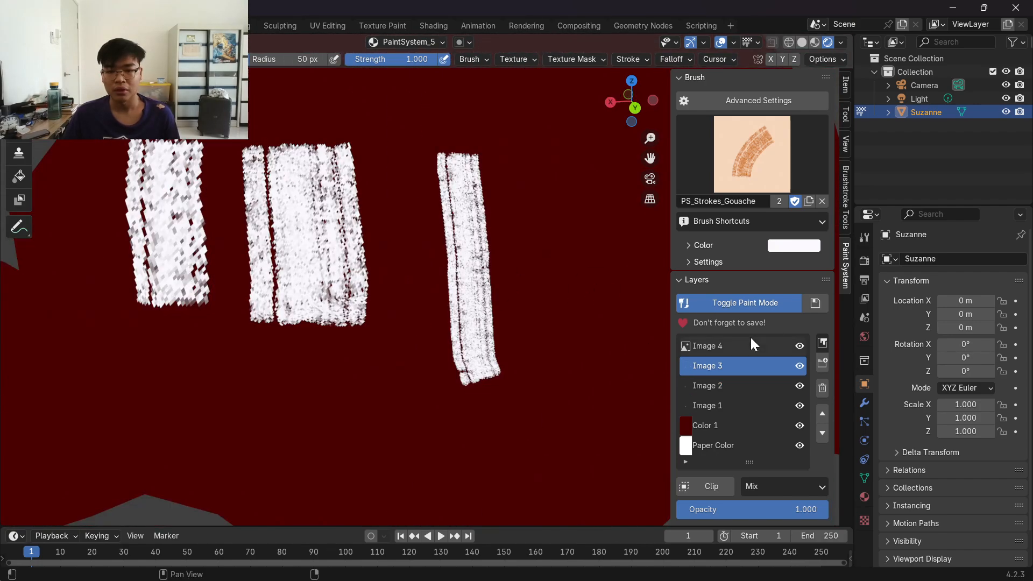
Step: Select the Image 4 layer and paint a vertical white stroke beside the Image 3 stroke
left_click(751, 344)
scroll(458, 337, "down", 4)
left_click_drag(519, 209, 528, 304)
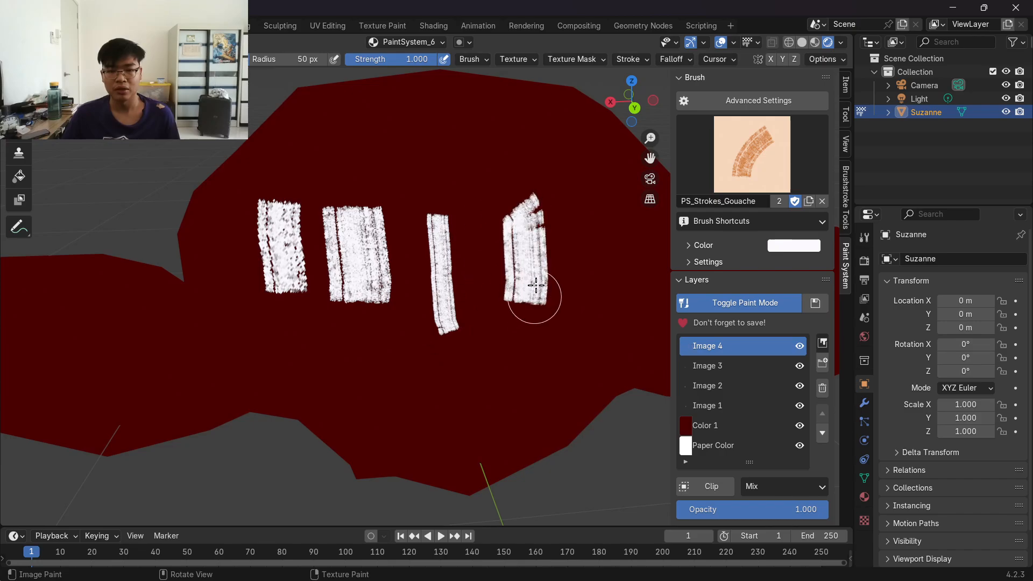
Step: Compare the texture sharpness of the four white strokes up close, from the Image 4 stroke to the Image 1 stroke
scroll(532, 277, "up", 8)
middle_click_drag(532, 269, 516, 267)
scroll(525, 265, "down", 5)
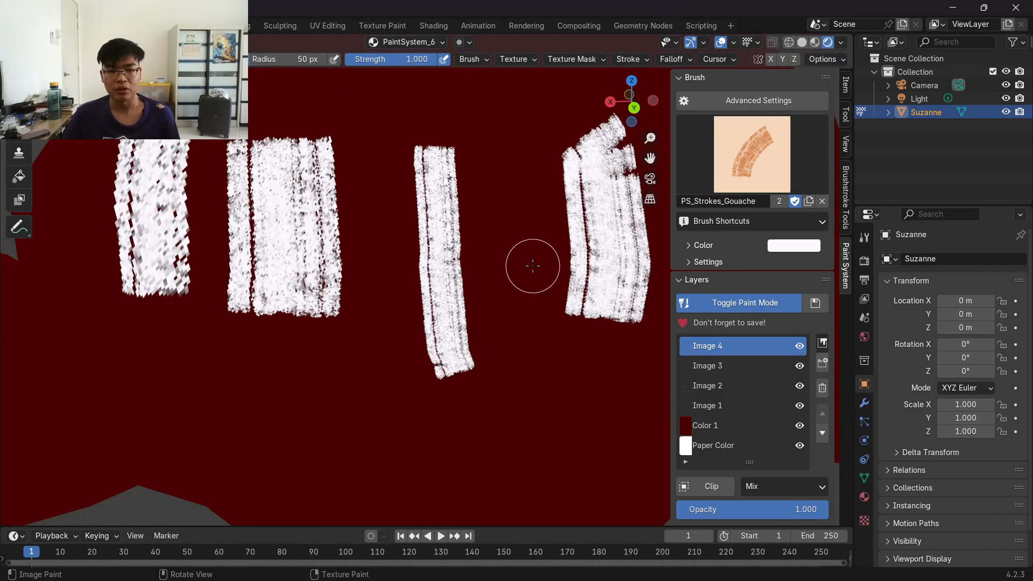
middle_click_drag(163, 243, 120, 237)
scroll(270, 257, "up", 8)
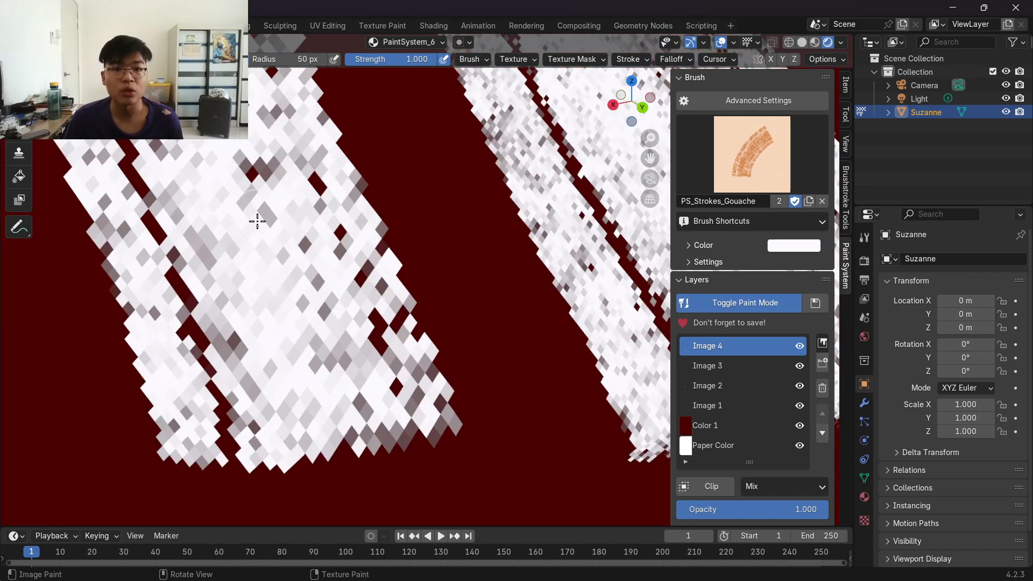
scroll(257, 221, "down", 6)
middle_click_drag(376, 255, 362, 255)
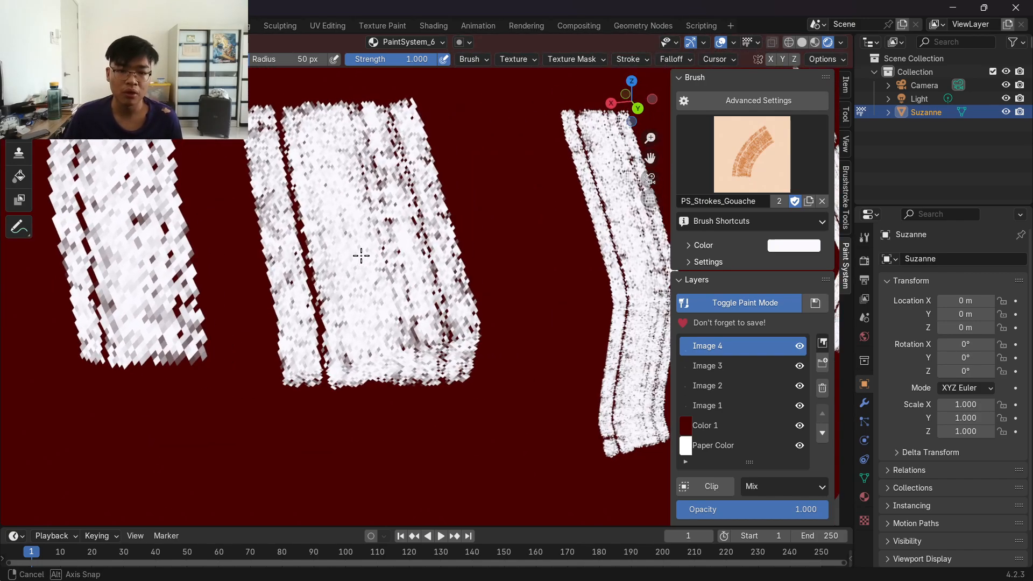
left_click(822, 344)
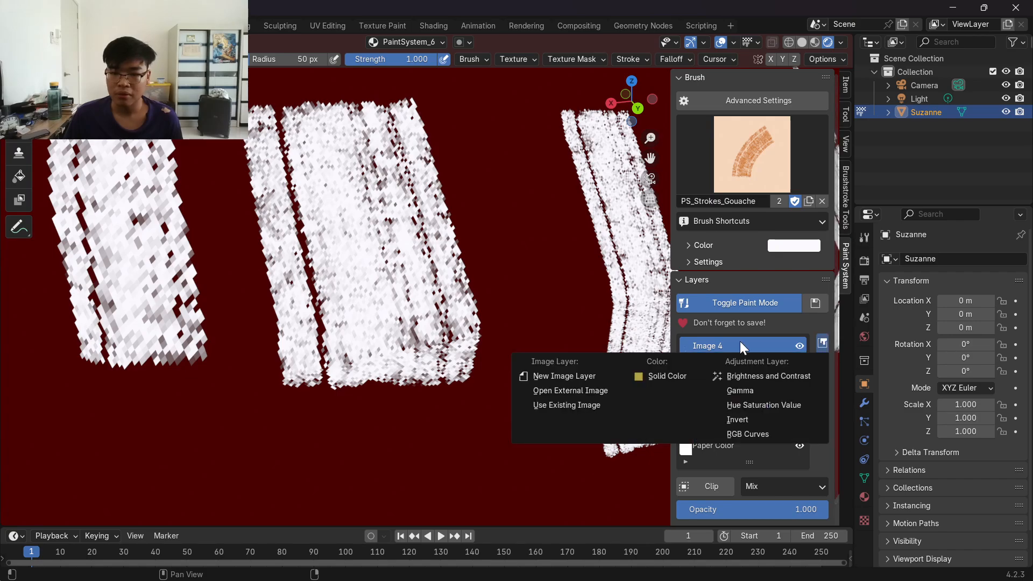
left_click(603, 376)
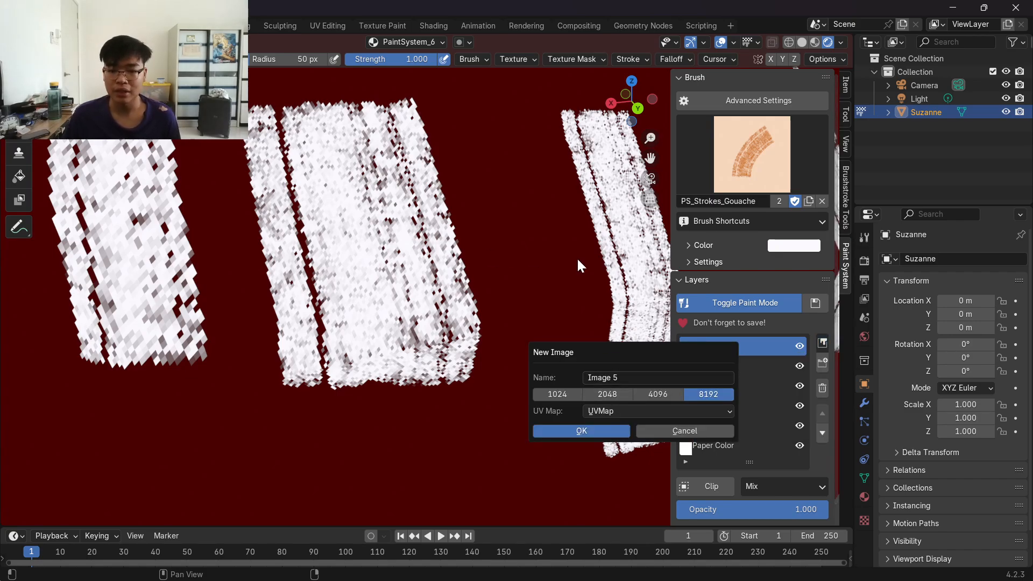
key("Escape")
Step: Examine the detail of the Image 3 and Image 4 strokes from several distances and angles
mouse_move(574, 258)
middle_mouse_down()
mouse_move(541, 265)
mouse_move(612, 252)
middle_mouse_up()
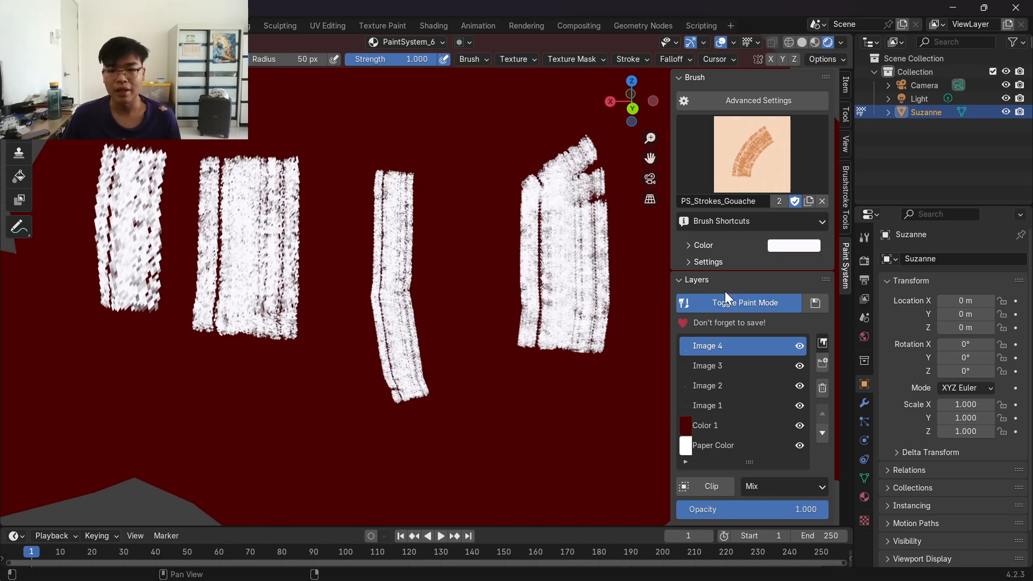
scroll(527, 293, "down", 3)
scroll(516, 281, "up", 3)
mouse_move(527, 292)
middle_mouse_down()
mouse_move(517, 281)
mouse_move(489, 286)
mouse_move(493, 321)
mouse_move(507, 260)
middle_mouse_up()
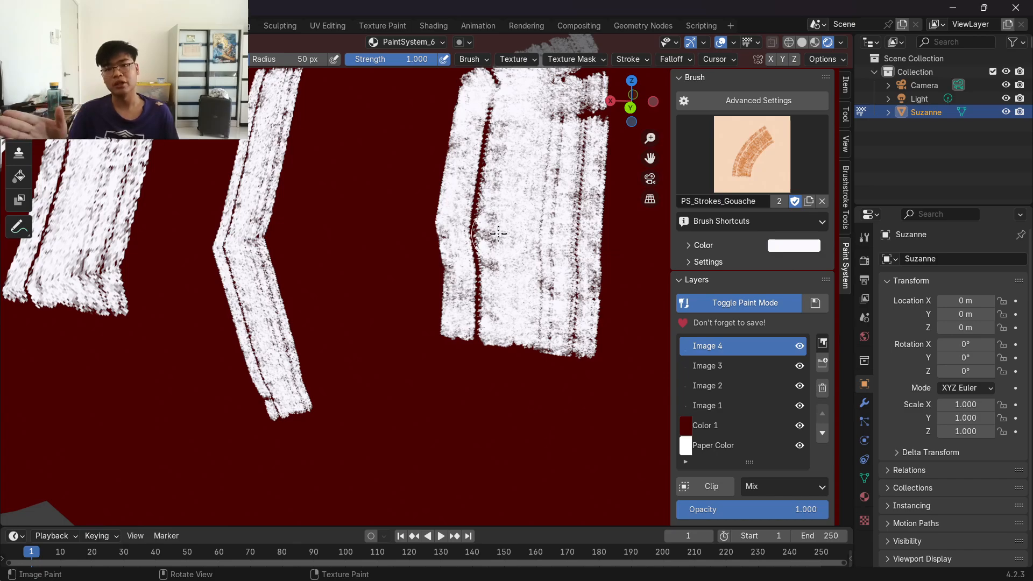
scroll(498, 234, "down", 5)
middle_click_drag(498, 233, 493, 244)
mouse_move(553, 295)
middle_mouse_down()
mouse_move(516, 301)
mouse_move(530, 290)
middle_mouse_up()
scroll(484, 260, "up", 3)
left_click(822, 343)
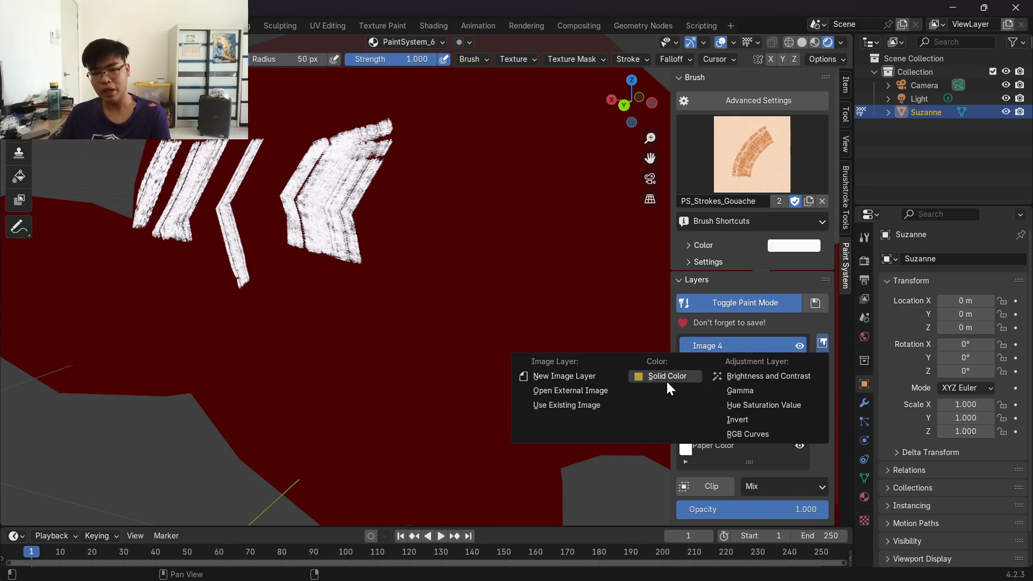
left_click(603, 374)
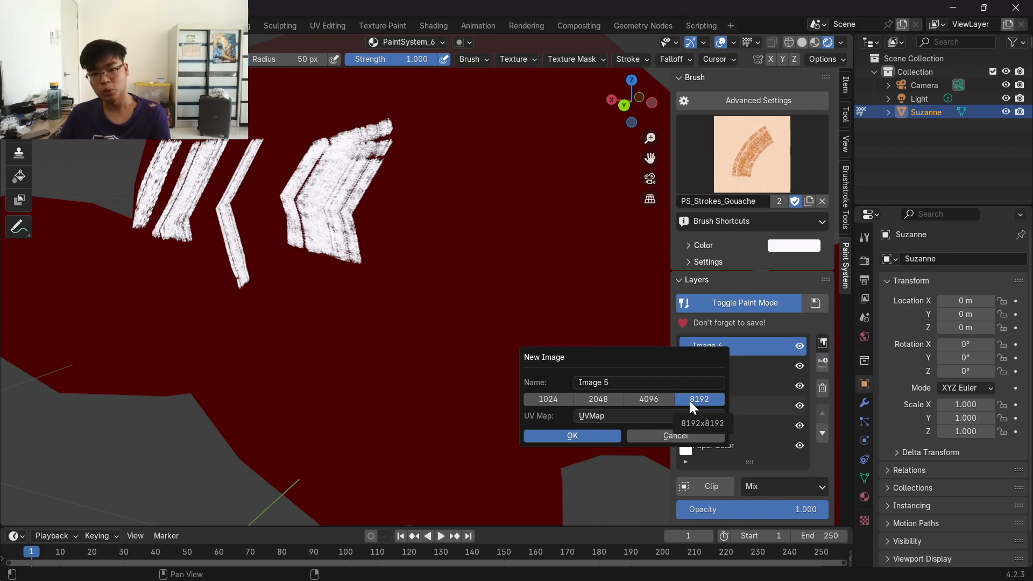
left_click(695, 438)
scroll(523, 300, "down", 6)
middle_click_drag(517, 303, 397, 323)
scroll(458, 306, "up", 3)
mouse_move(458, 306)
middle_mouse_down()
mouse_move(445, 288)
mouse_move(431, 302)
mouse_move(404, 295)
mouse_move(444, 290)
middle_mouse_up()
scroll(449, 290, "up", 3)
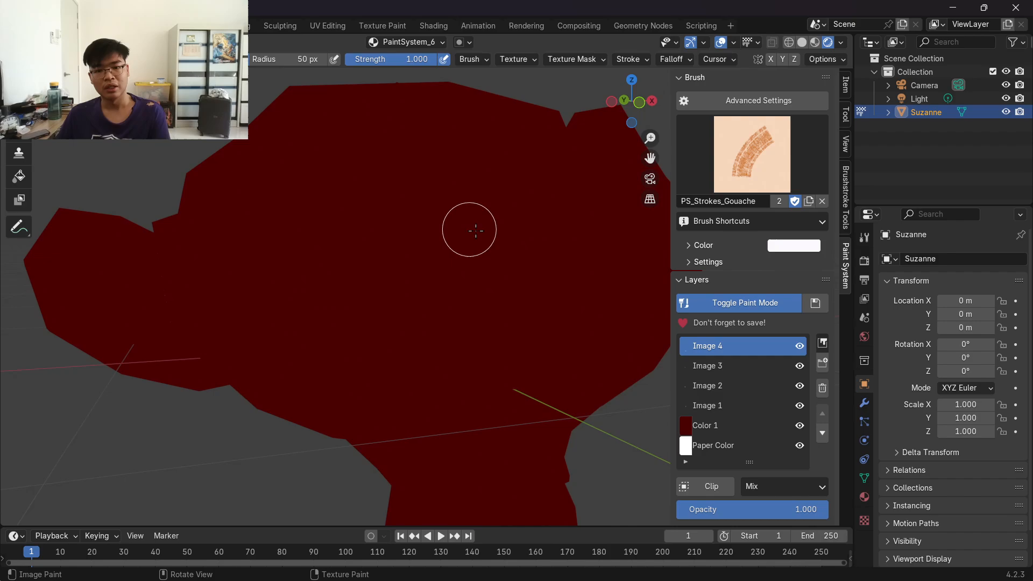
left_click(817, 304)
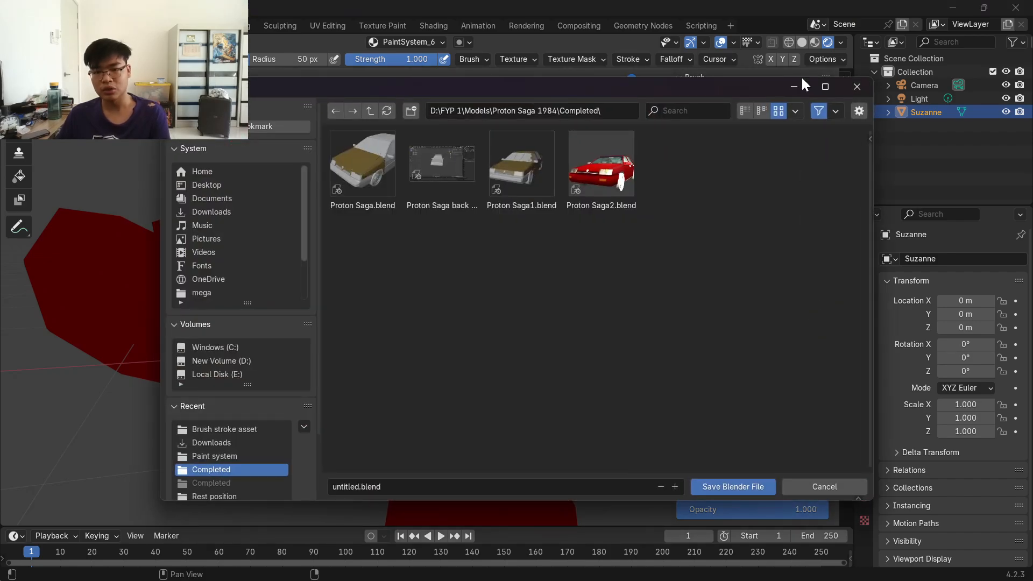
left_click(855, 87)
Step: Add a new image layer named Image 5 at 4096 resolution using the UVMap
left_click(822, 344)
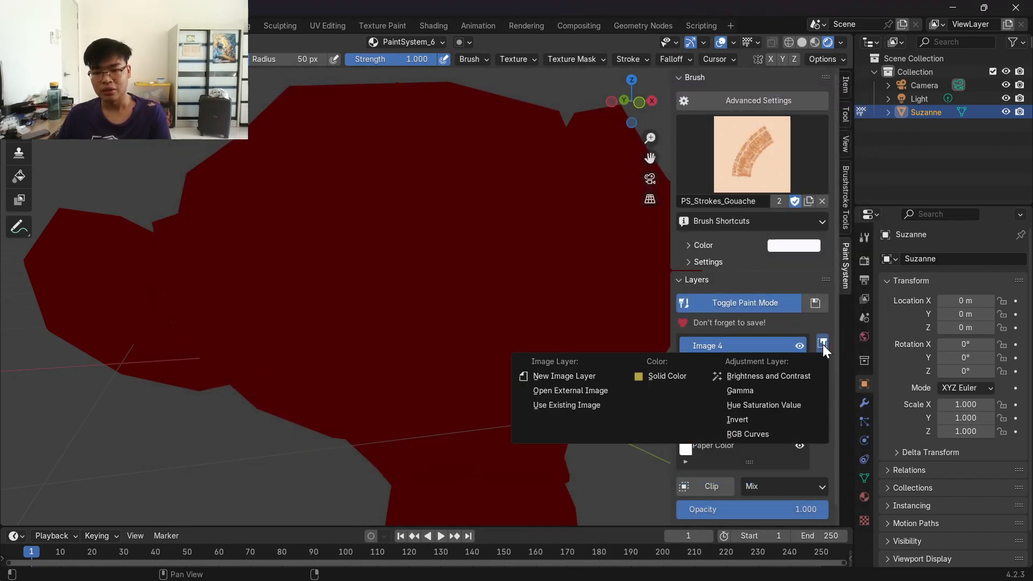
left_click(597, 375)
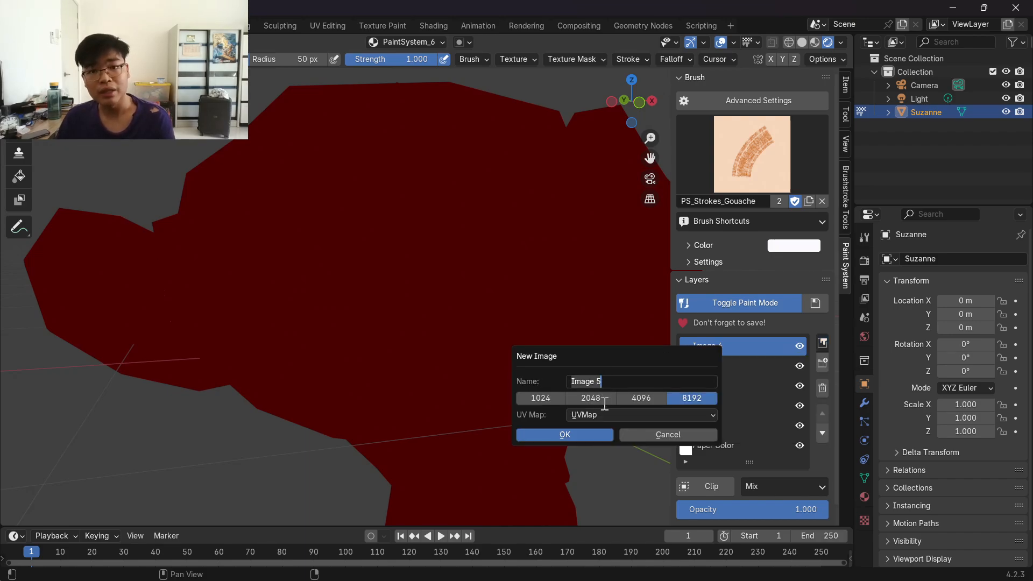
left_click(644, 397)
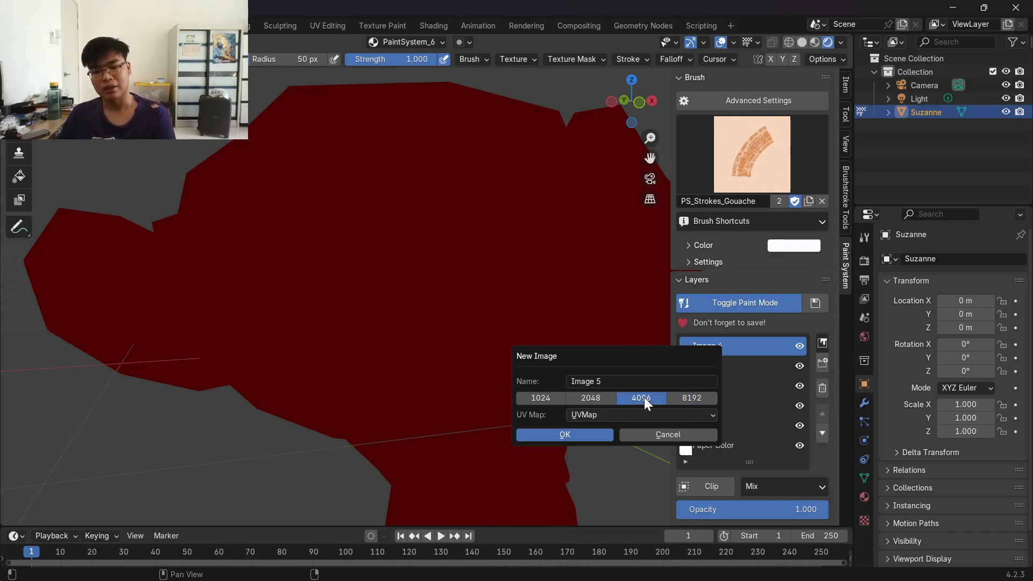
left_click(585, 437)
Step: Paint two white gouache strokes on Suzanne's head on the Image 5 layer and check their texture up close
middle_click_drag(515, 288, 419, 276)
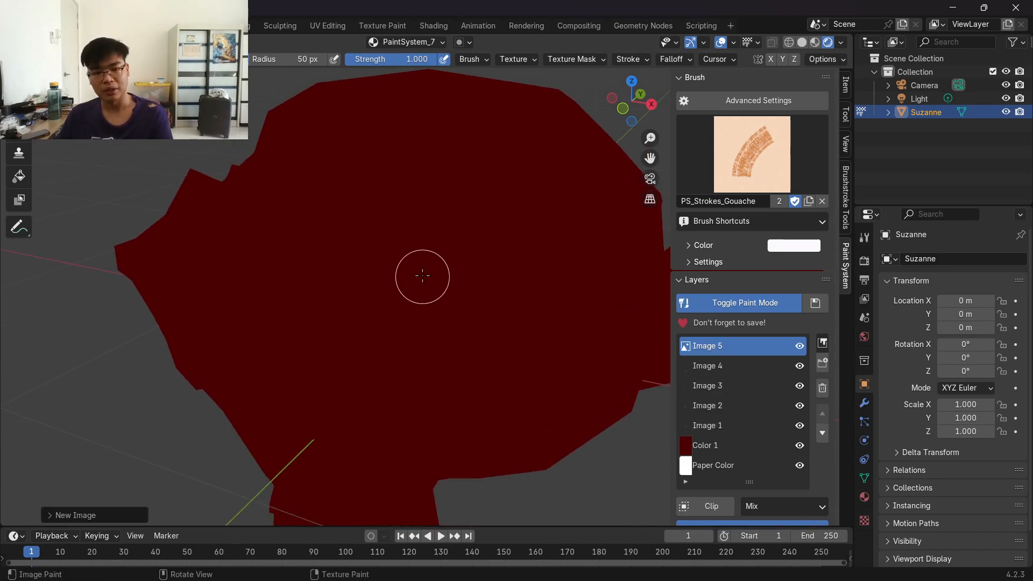
mouse_move(461, 257)
left_mouse_down()
mouse_move(583, 292)
mouse_move(603, 333)
left_mouse_up()
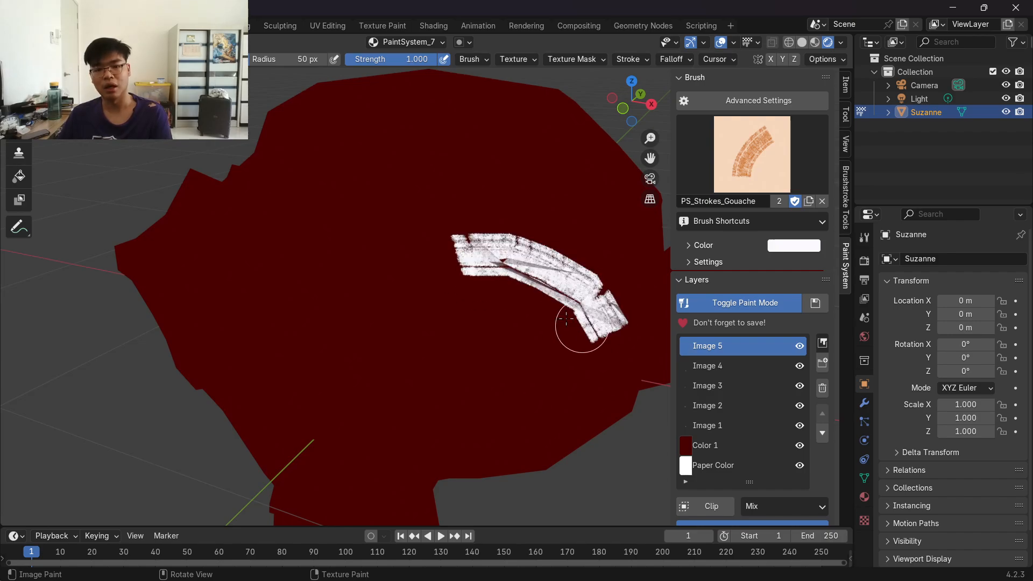
middle_click_drag(519, 280, 459, 298)
left_click_drag(474, 234, 524, 355)
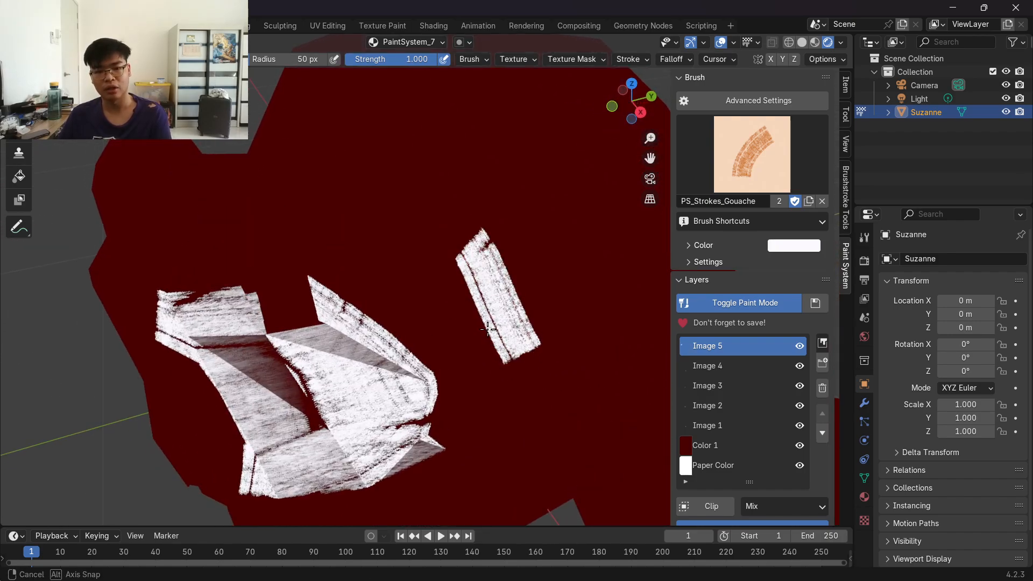
scroll(492, 309, "up", 5)
scroll(499, 253, "down", 5)
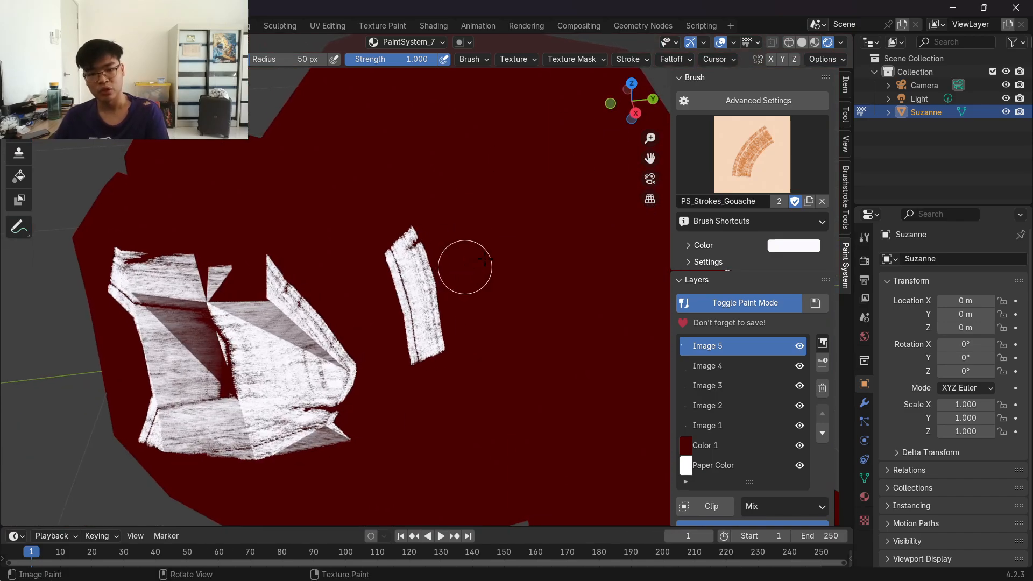
left_click(822, 343)
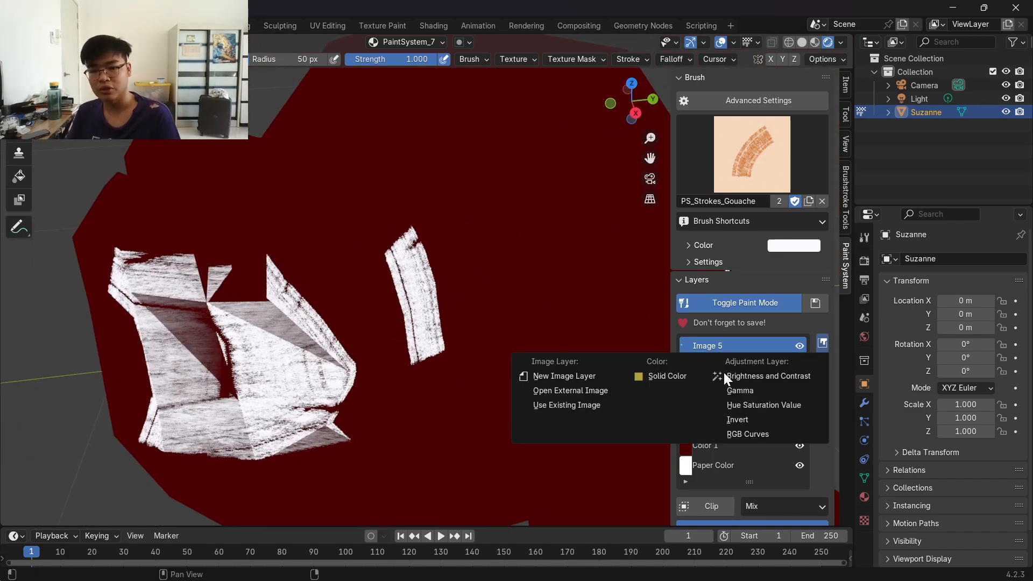
left_click(577, 380)
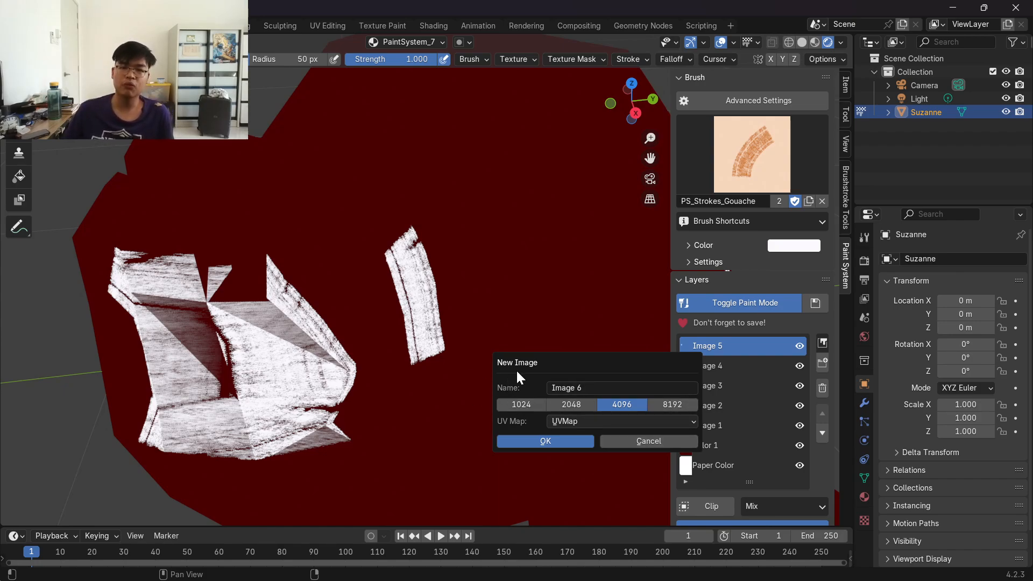
left_click(663, 438)
scroll(527, 398, "down", 5)
middle_click_drag(295, 359, 356, 339)
middle_click_drag(454, 336, 523, 316)
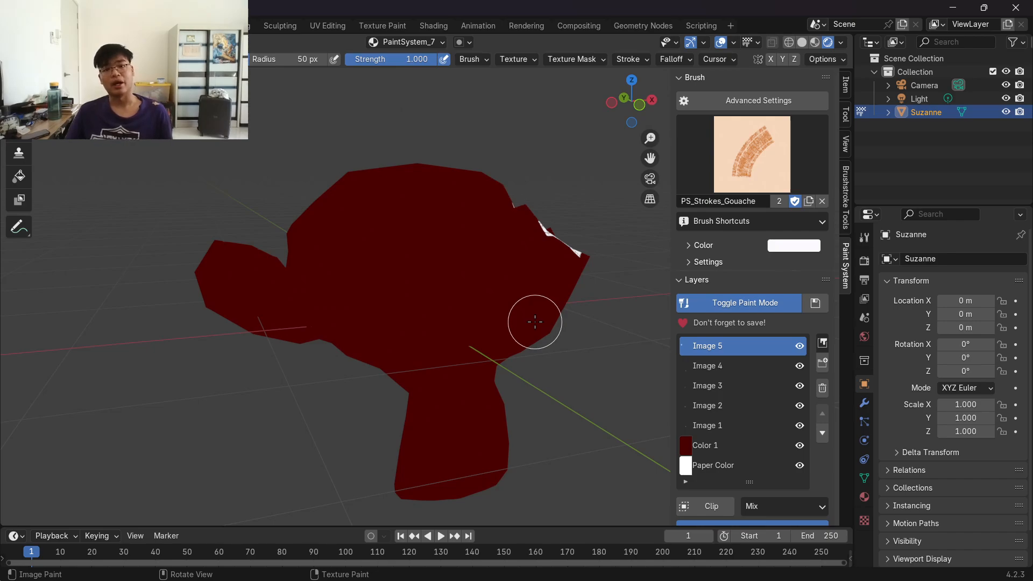
mouse_move(468, 306)
middle_mouse_down()
mouse_move(479, 306)
mouse_move(462, 285)
middle_mouse_up()
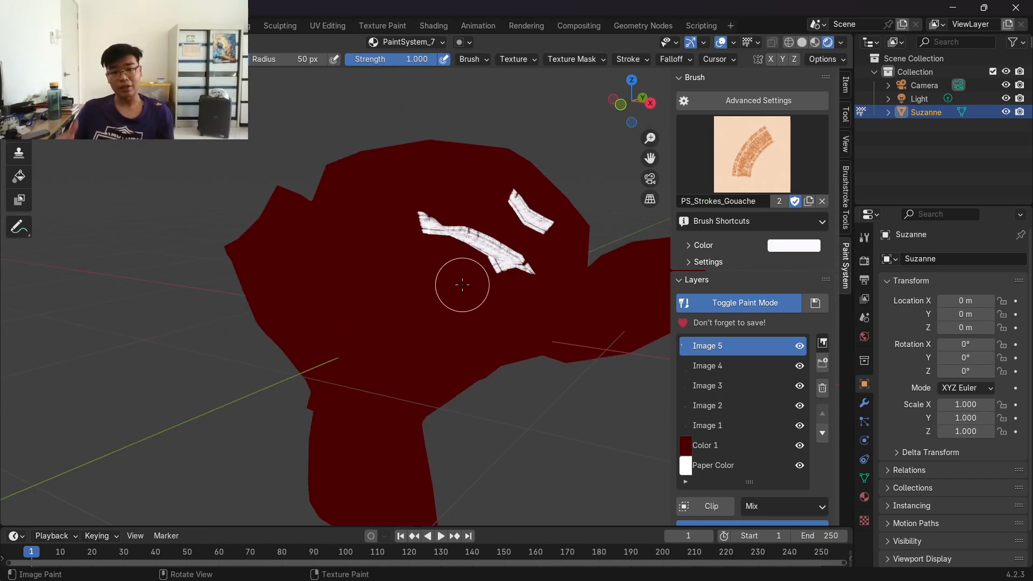
middle_click_drag(295, 161, 118, 141)
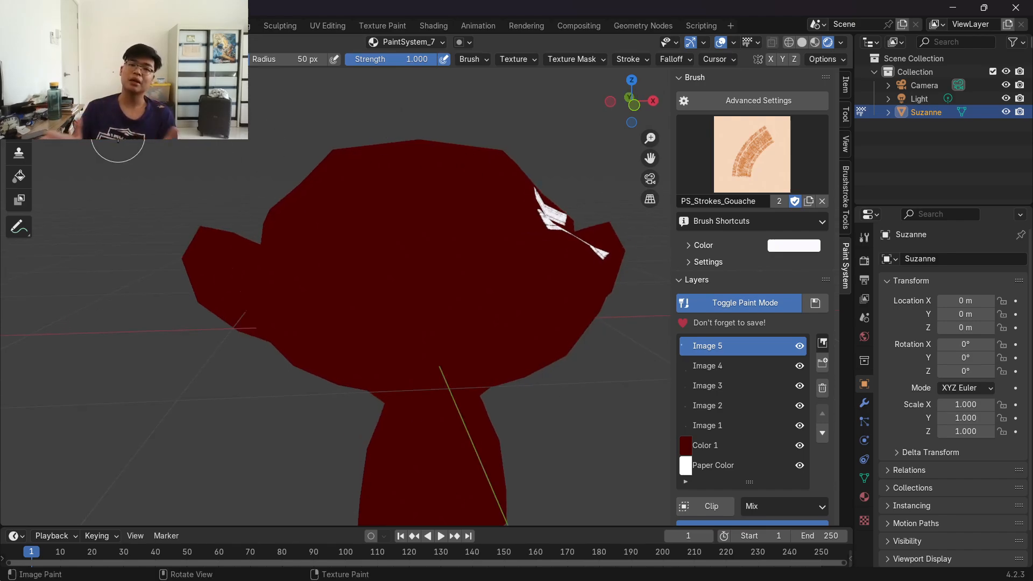
middle_click_drag(560, 258, 611, 265)
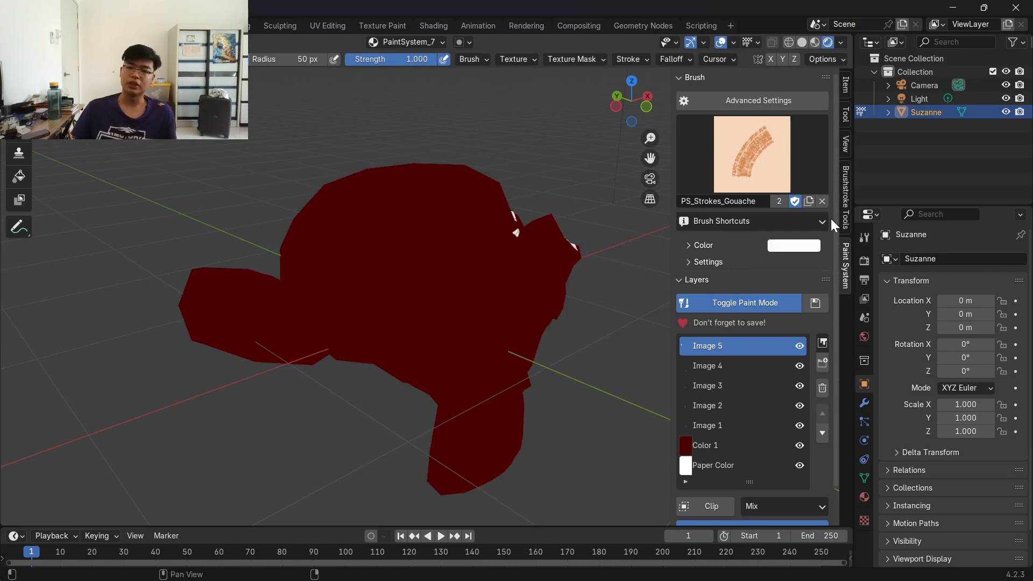
middle_click_drag(663, 102, 611, 99)
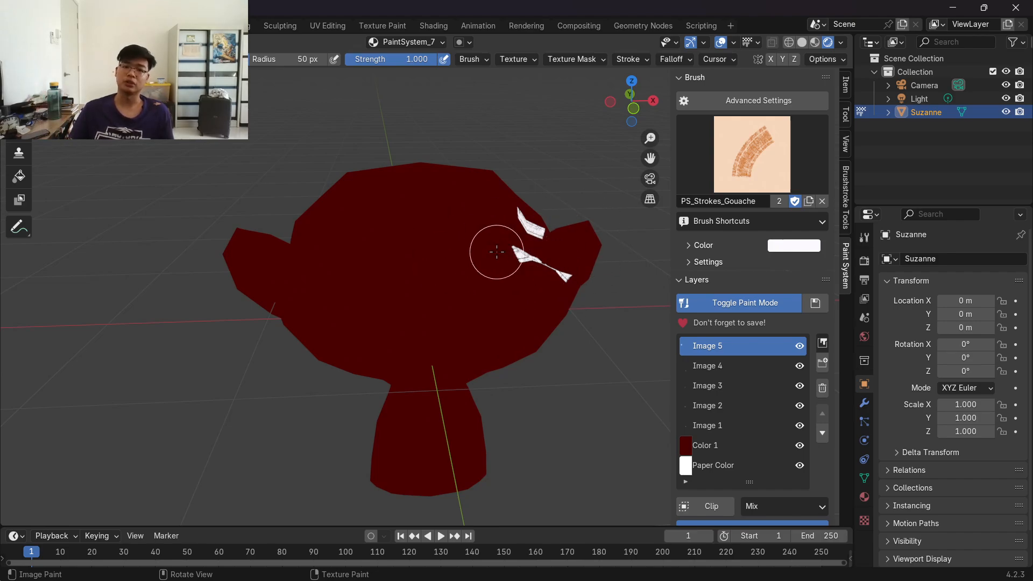
Step: Switch to the web browser and bring up the open Pinterest page
key("alt+Tab")
key("Tab")
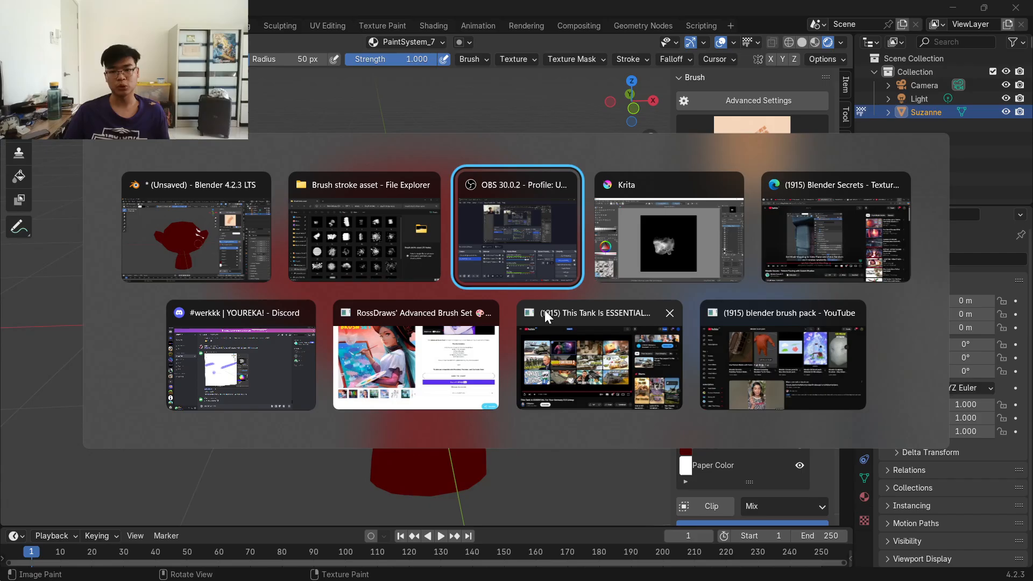
key("Tab")
key("Tab")
left_click(828, 7)
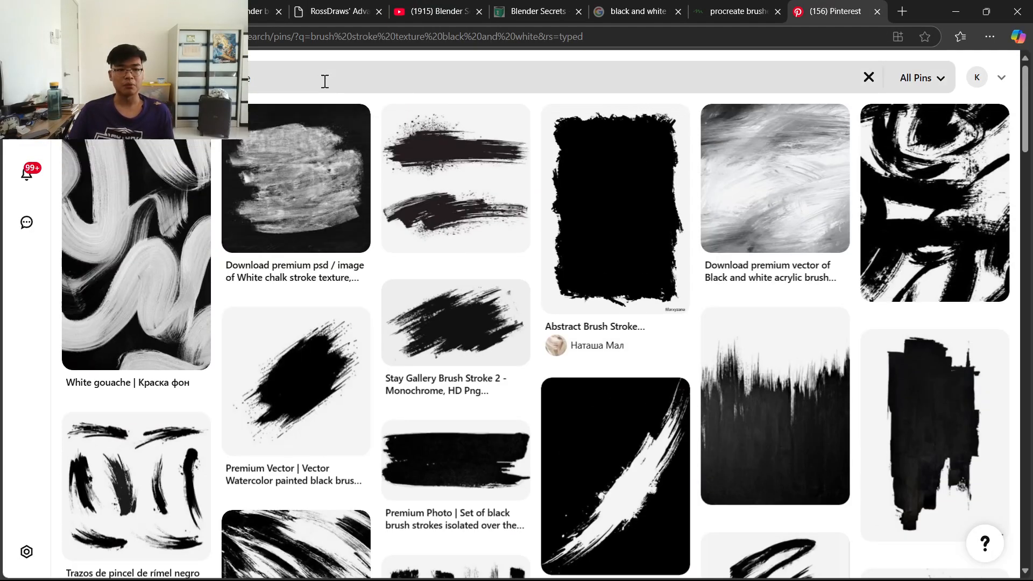
Step: Search Pinterest for "brush strok texture"
left_click(325, 81)
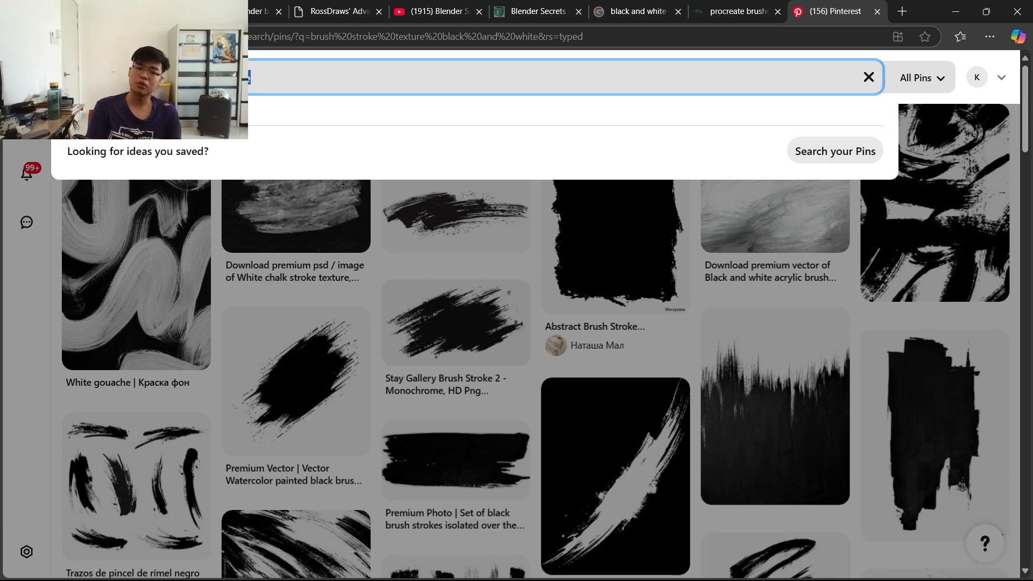
type("brush s")
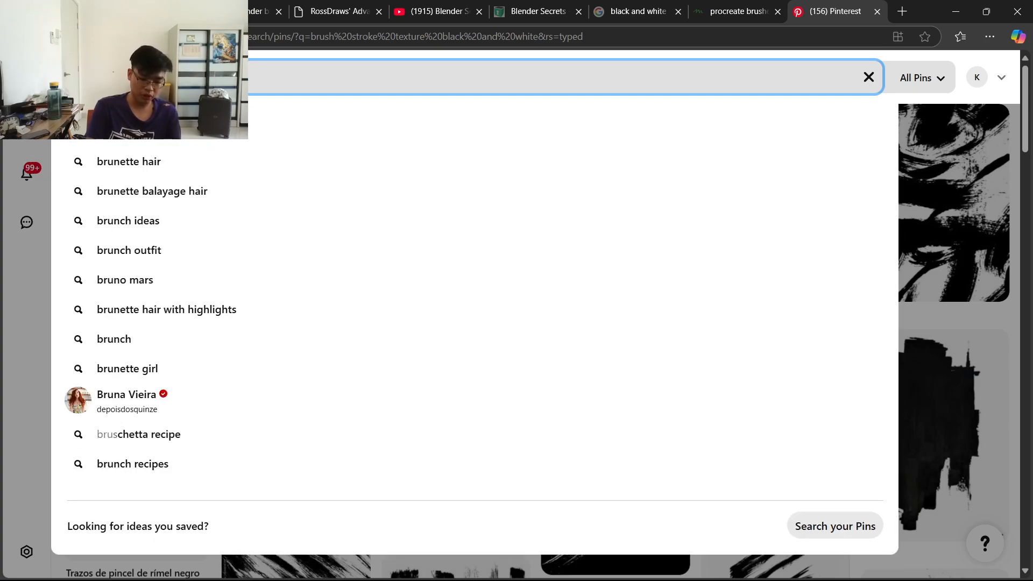
type("trok texture")
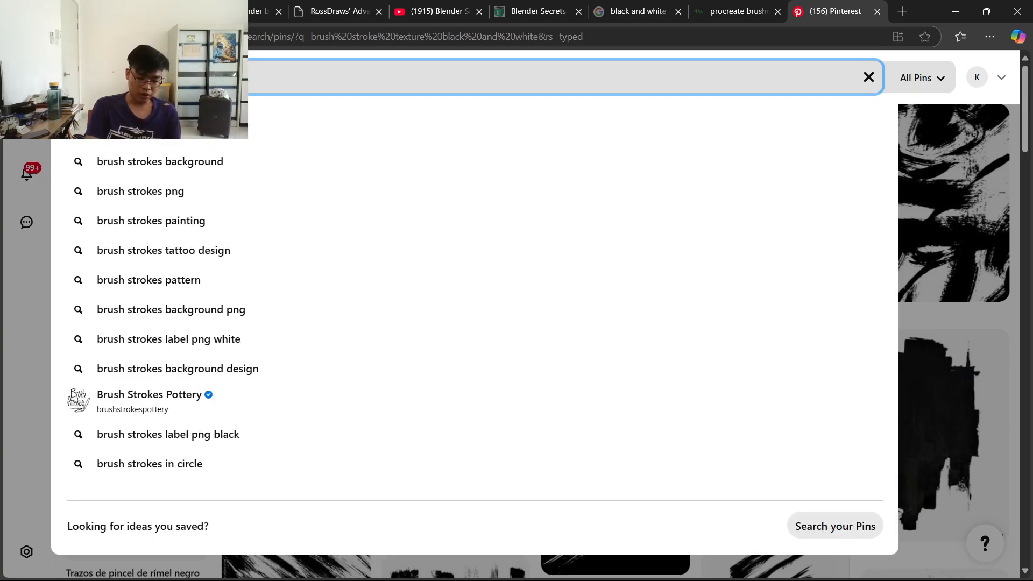
key("Return")
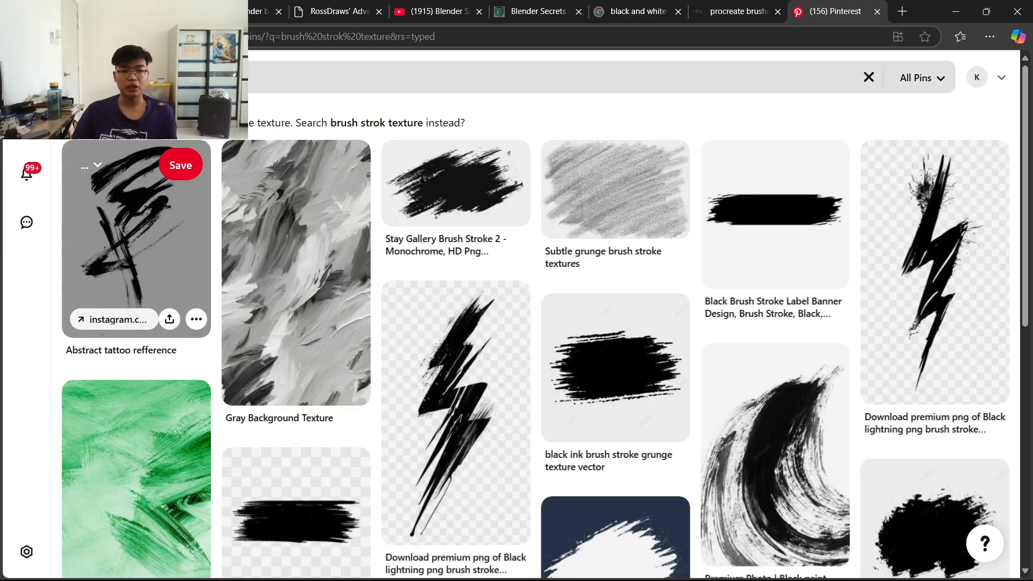
Step: View the black lightning brush stroke pin in detail and return to the search results
left_click(145, 77)
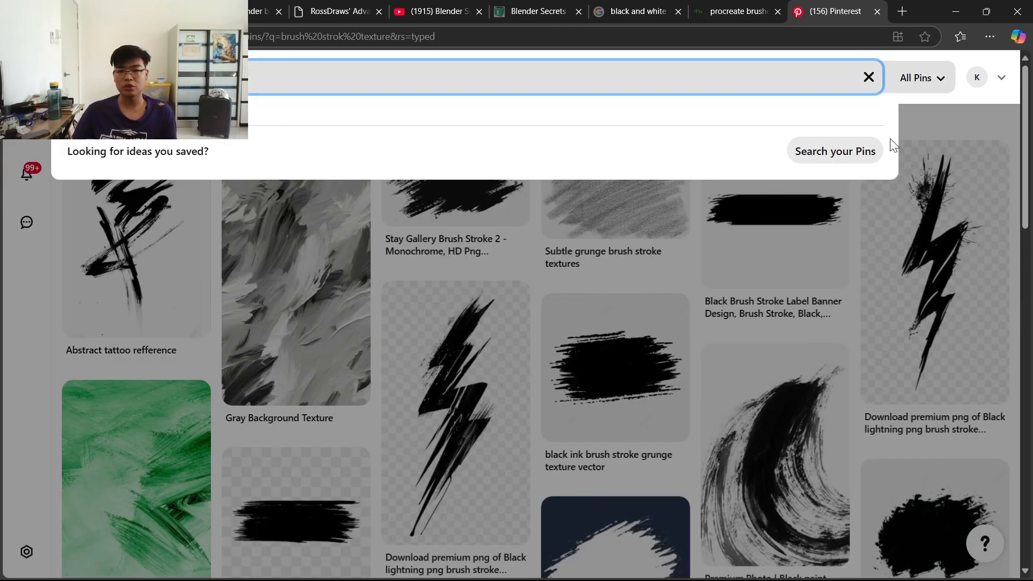
left_click(921, 186)
scroll(742, 292, "down", 2)
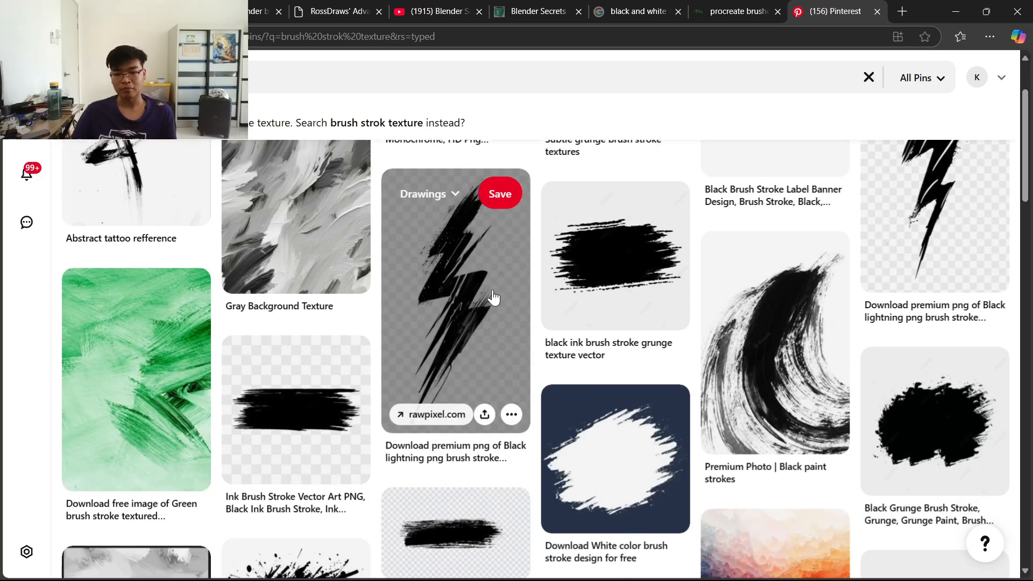
left_click(452, 298)
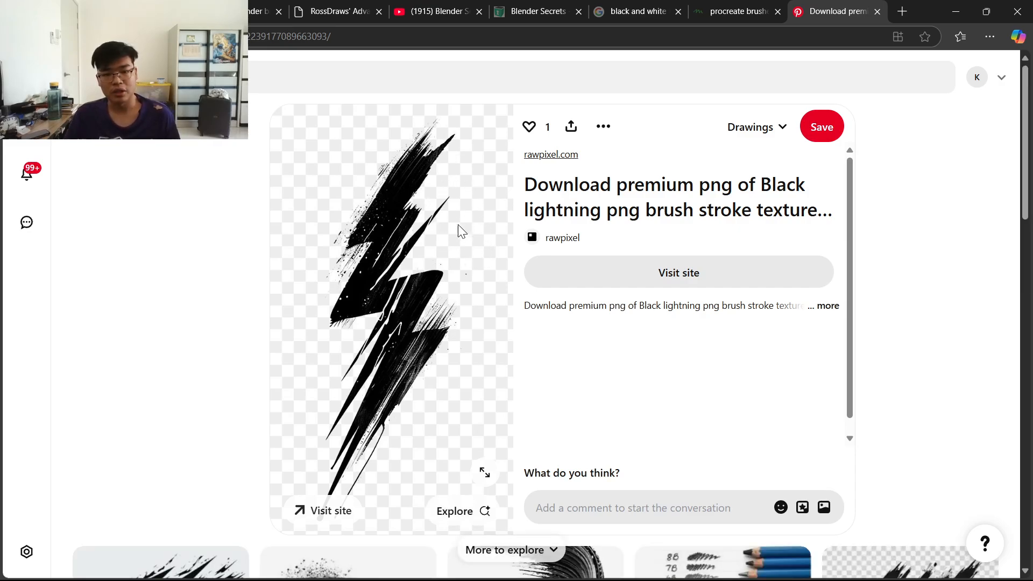
left_click(231, 143)
scroll(369, 291, "down", 2)
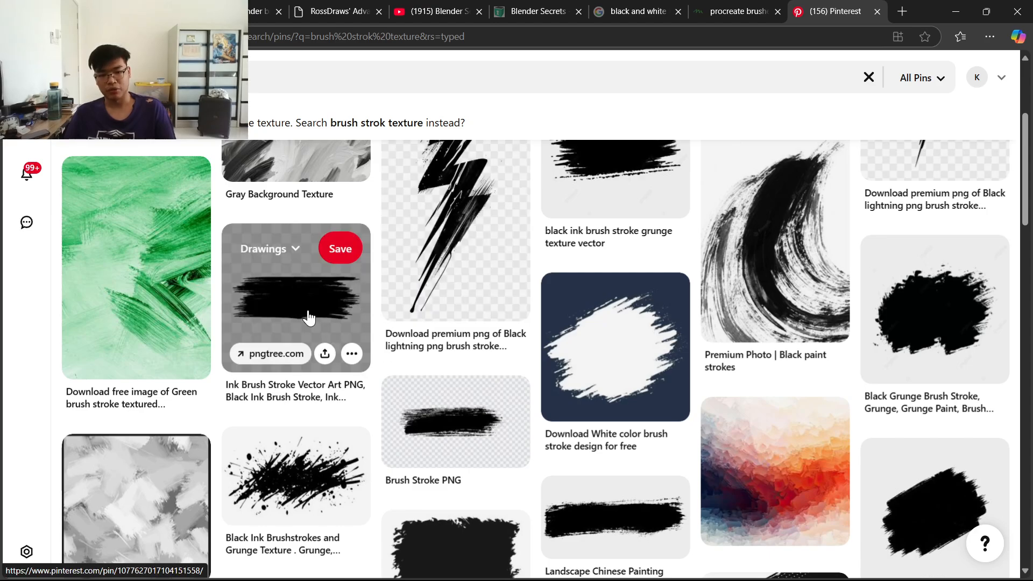
Step: Browse further brush stroke results, view the black crown brush stroke pin in detail, and return to the results
scroll(499, 261, "down", 6)
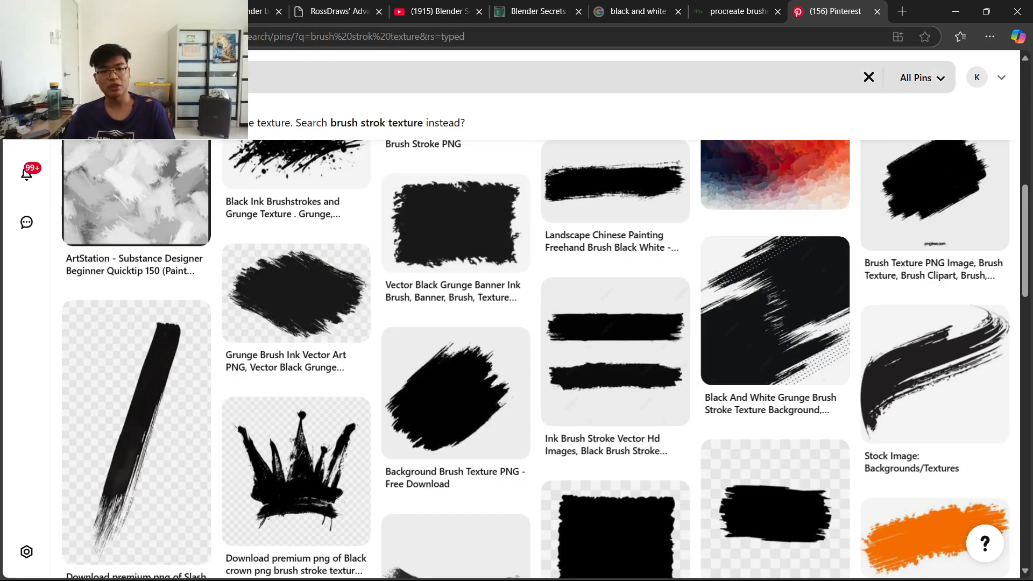
left_click(183, 78)
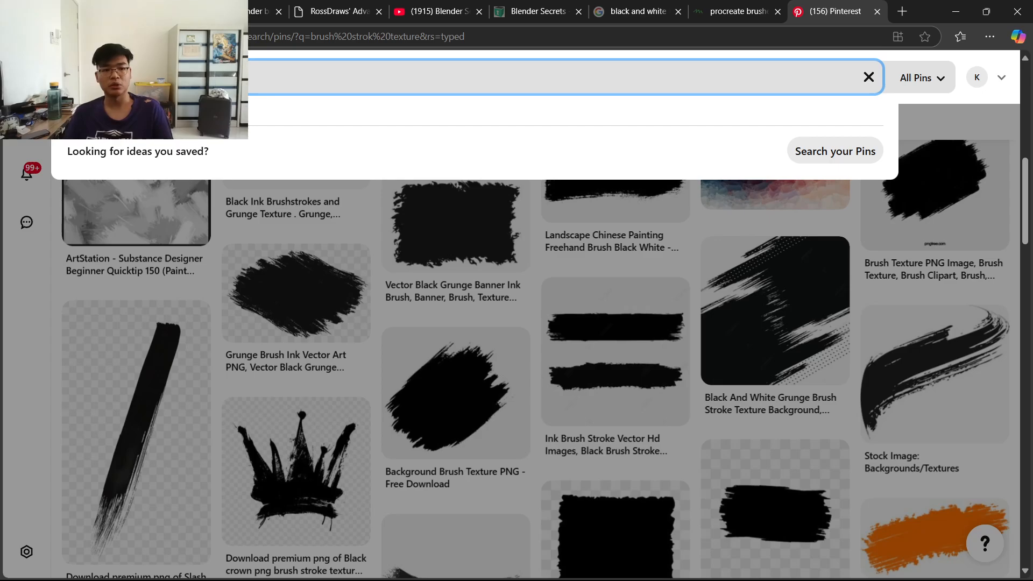
left_click(425, 344)
scroll(457, 280, "down", 2)
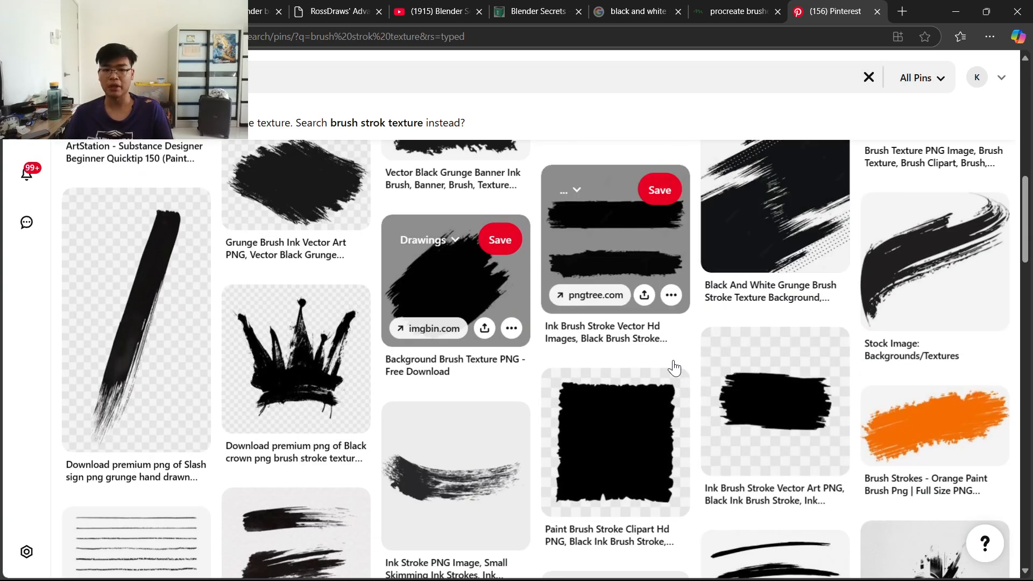
scroll(674, 368, "down", 4)
scroll(389, 371, "up", 4)
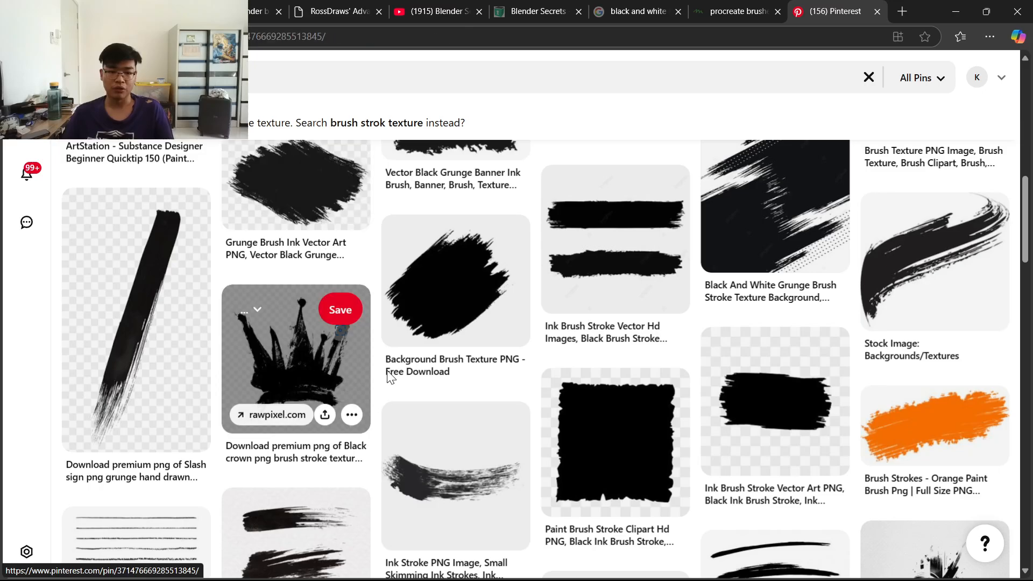
left_click(355, 366)
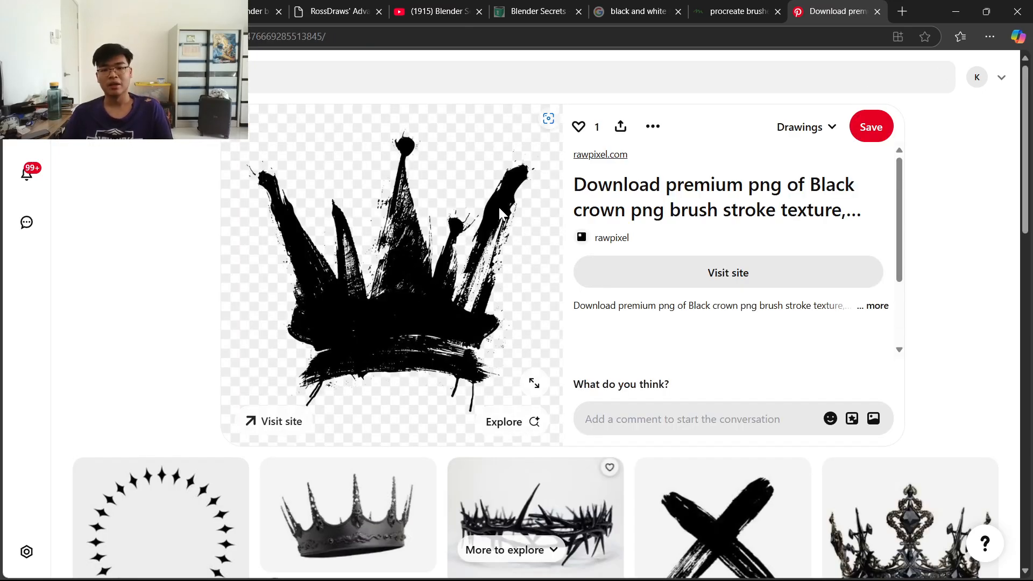
left_click(177, 151)
scroll(511, 393, "down", 10)
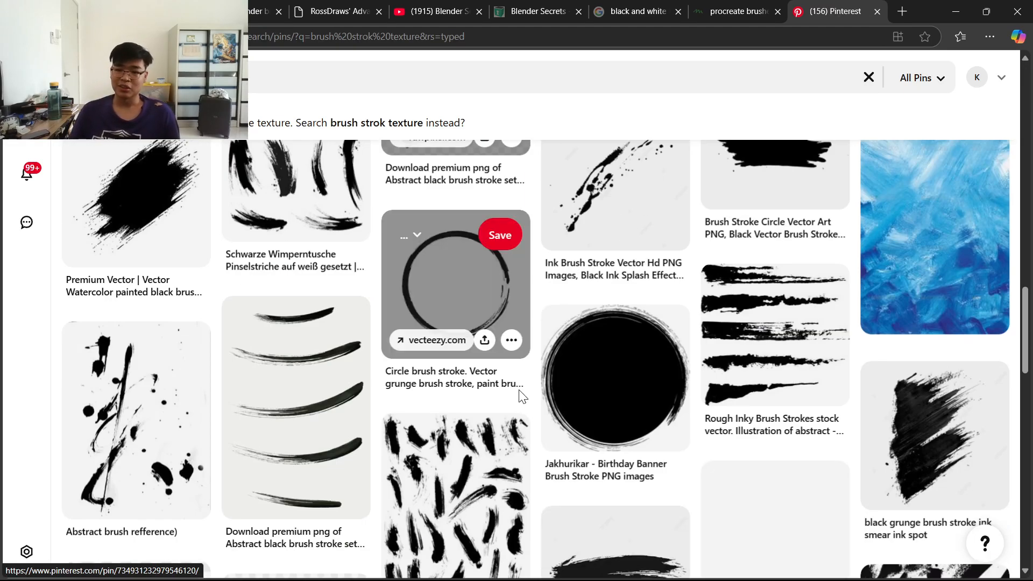
scroll(519, 395, "up", 4)
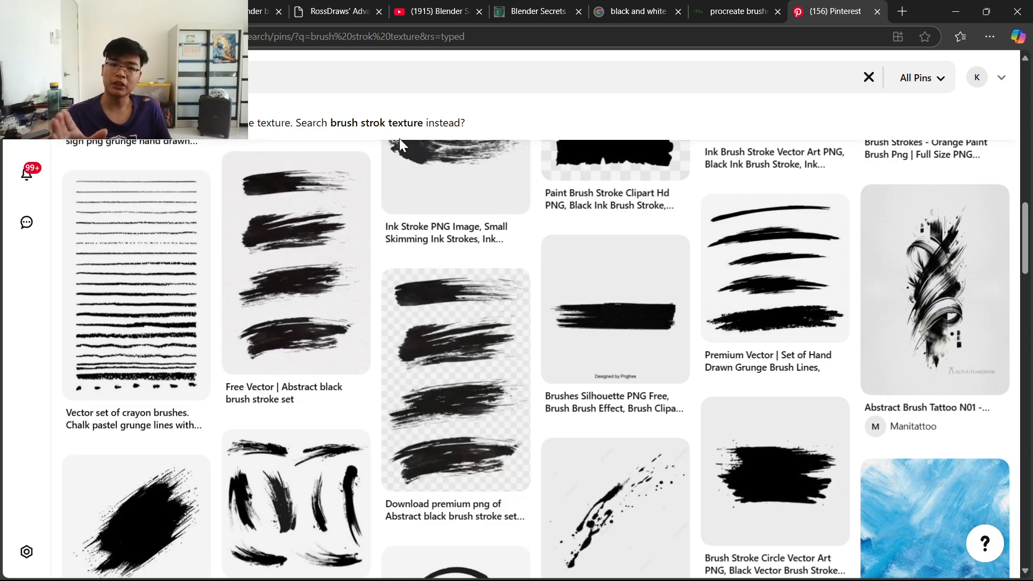
Step: Browse the Google image results for black and white brush textures and view the Adobe Stock single paint brush stroke image
left_click(635, 11)
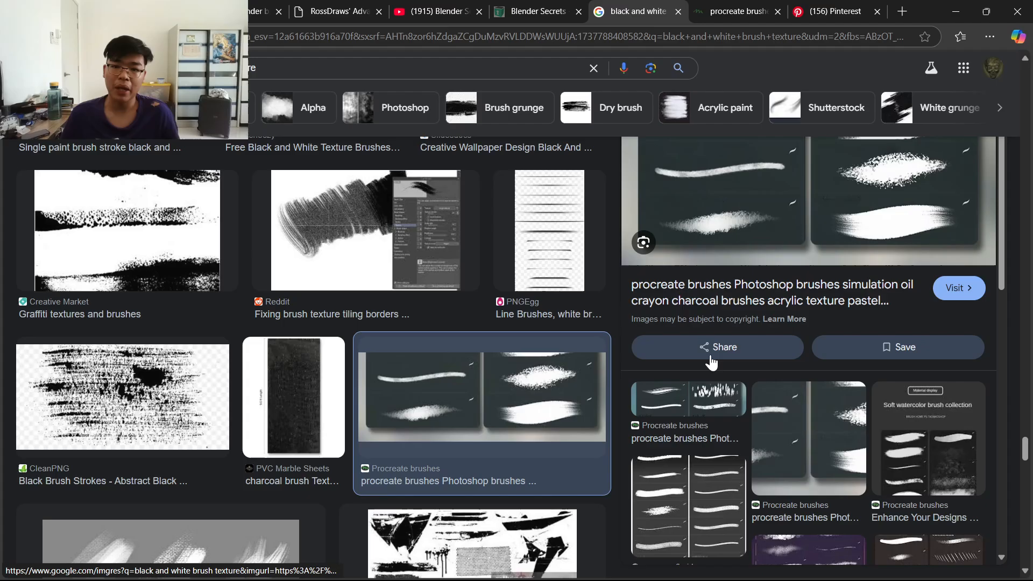
scroll(806, 272, "down", 15)
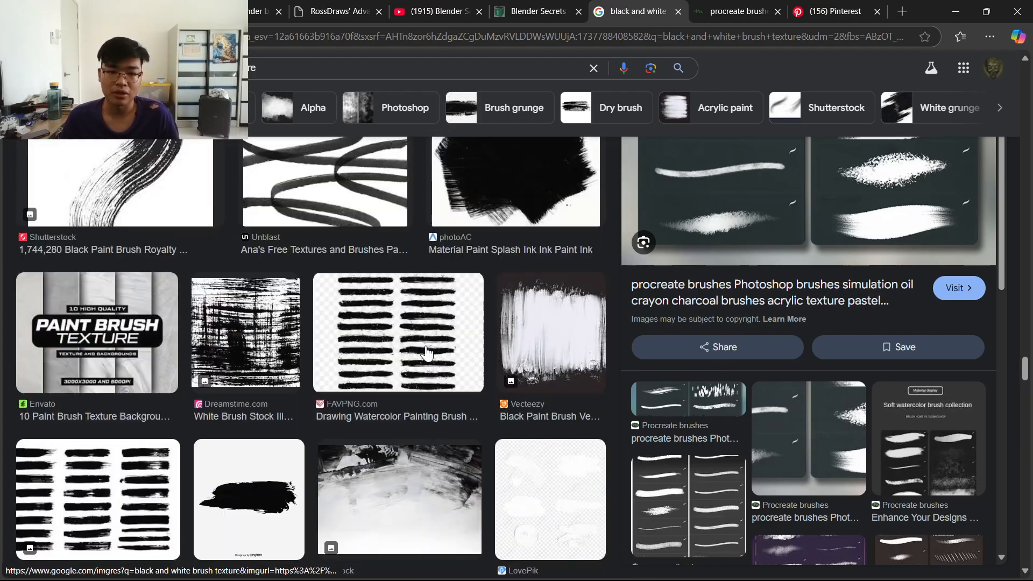
scroll(273, 384, "down", 10)
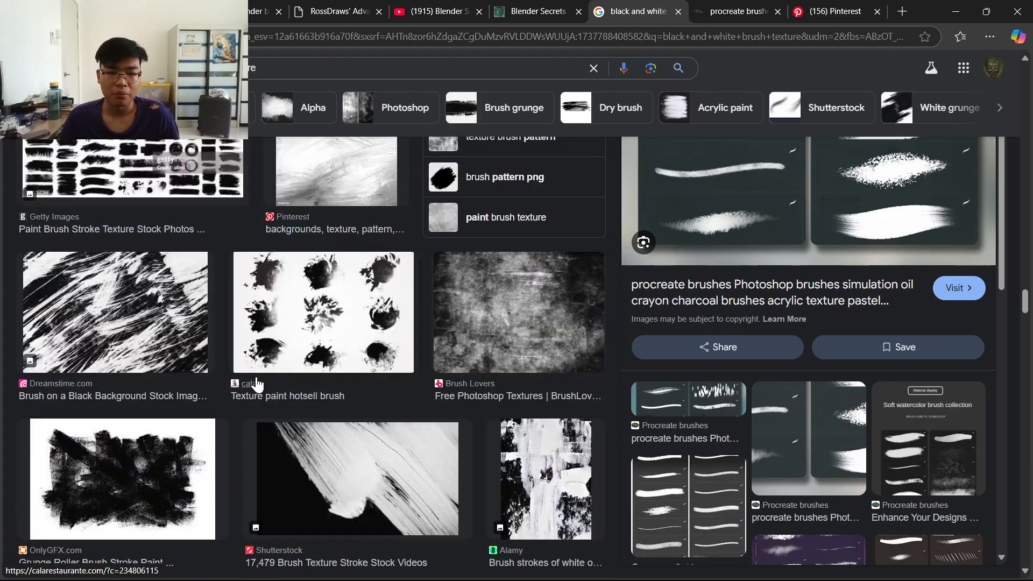
scroll(272, 384, "down", 10)
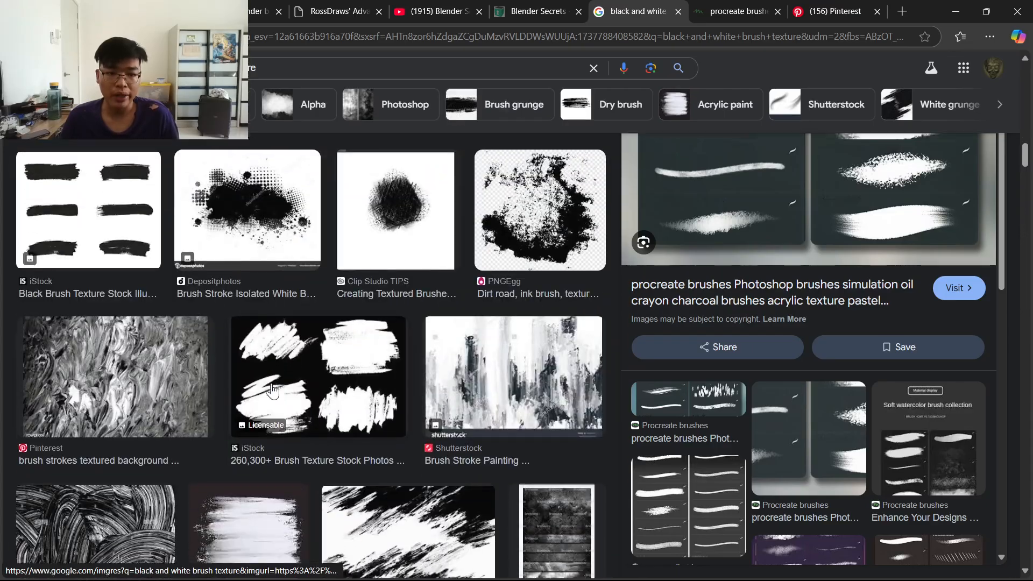
scroll(273, 384, "down", 7)
left_click(173, 298)
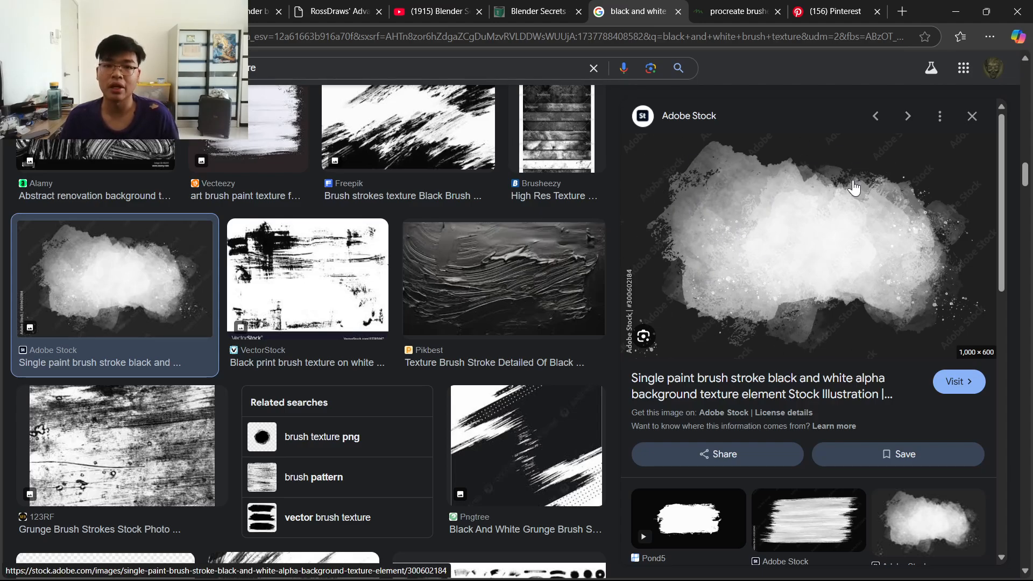
Step: Switch to File Explorer, examine the images in the Brush stroke asset folder, and select the Krita document named Brush stroke file
left_click(955, 11)
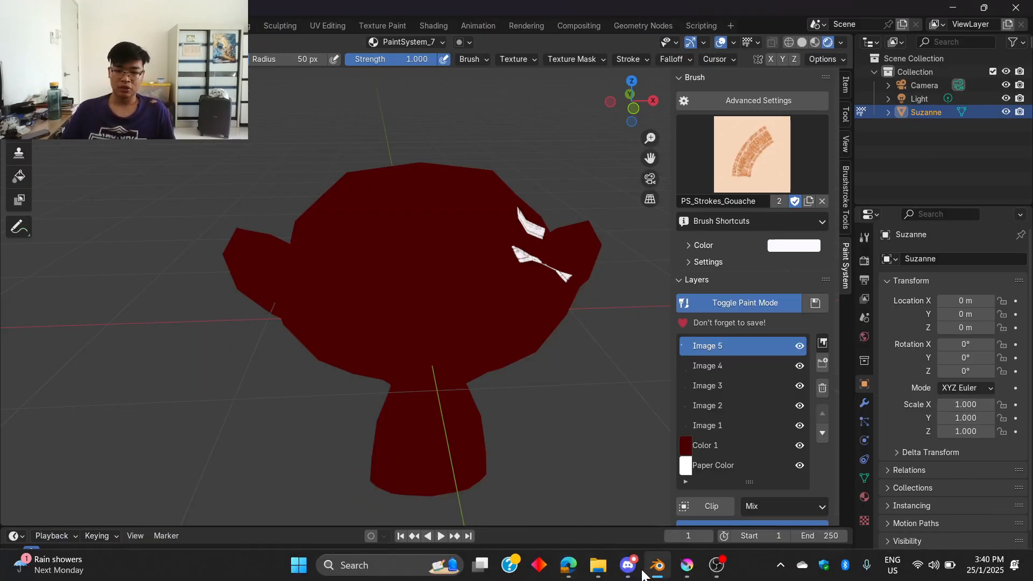
left_click(598, 565)
scroll(464, 227, "down", 3)
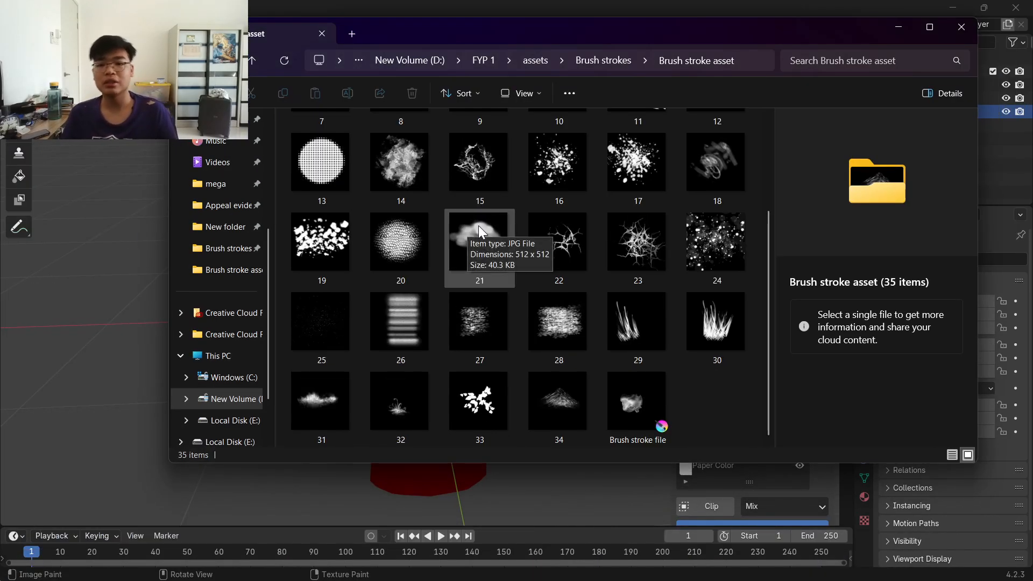
scroll(556, 238, "up", 3)
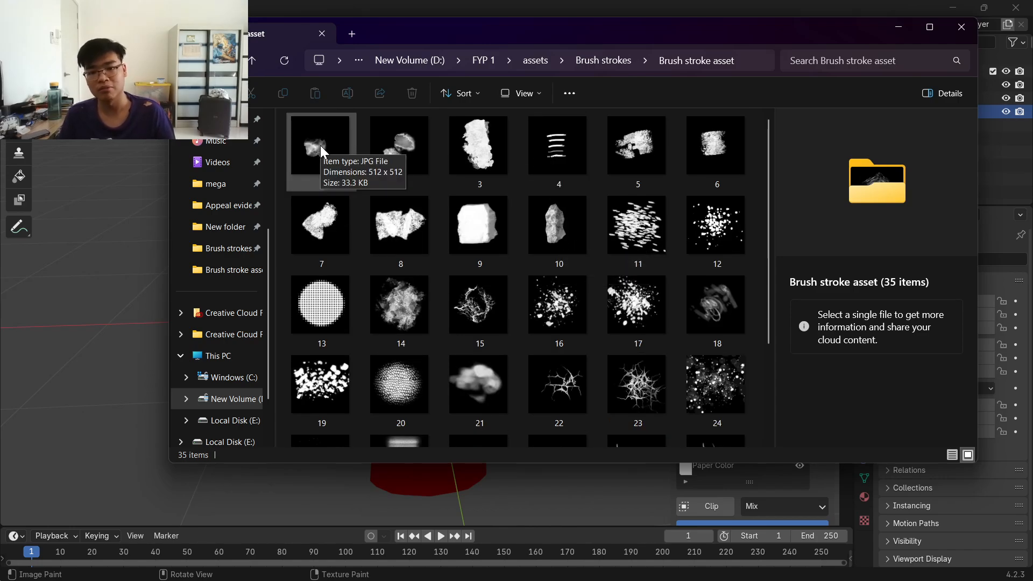
scroll(321, 149, "down", 3)
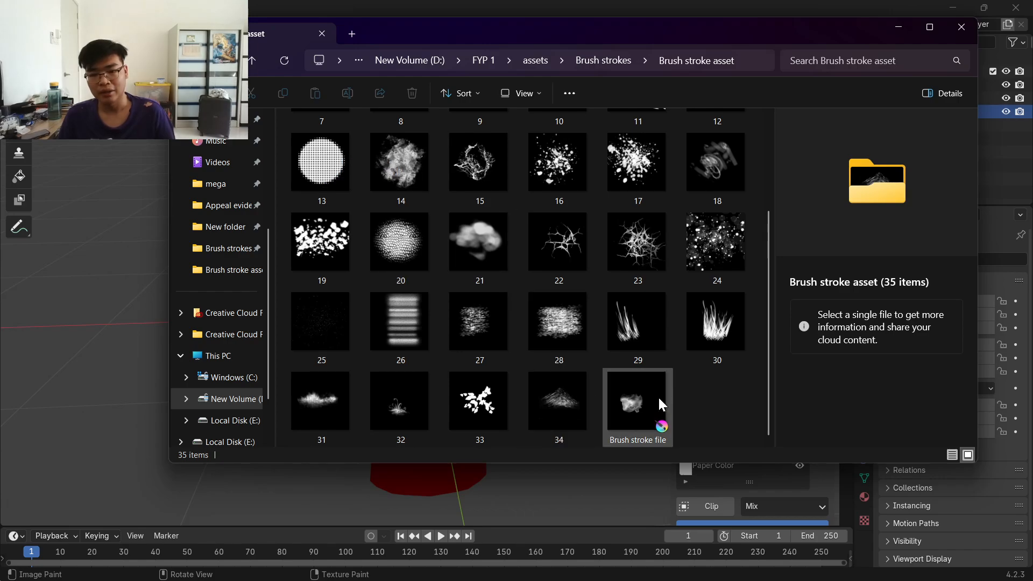
mouse_move(660, 403)
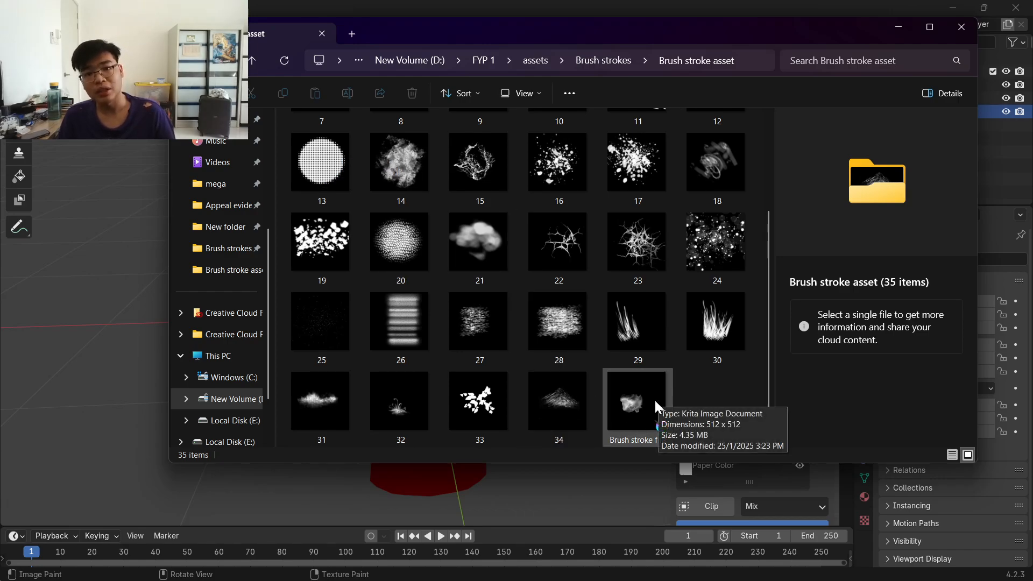
left_click(640, 403)
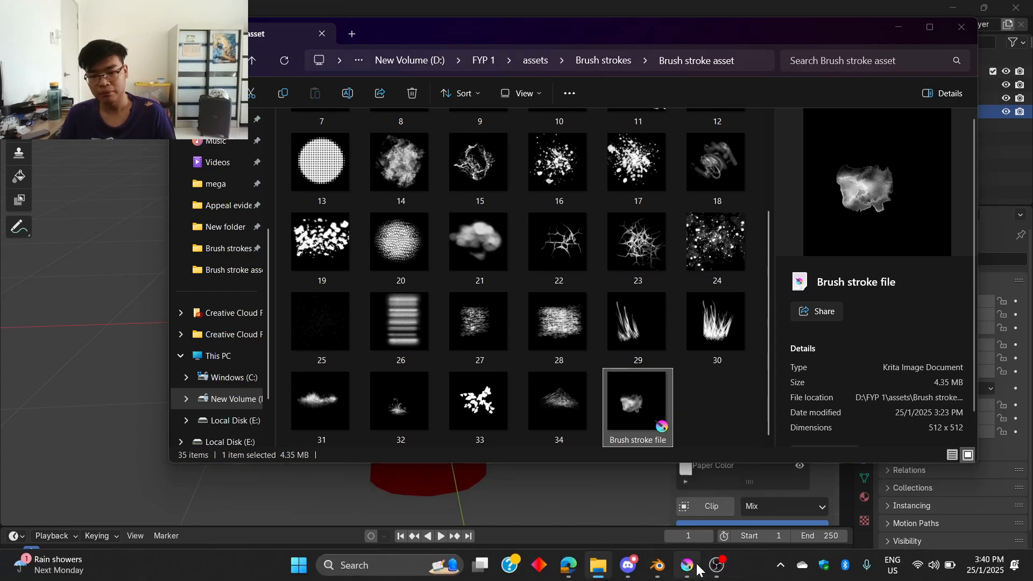
Step: Switch to Krita, where Brush stroke file.kra is open, and bring the whole canvas into view
left_click(695, 568)
middle_click_drag(523, 248, 528, 237)
scroll(530, 252, "down", 2)
scroll(542, 313, "up", 3)
middle_click_drag(542, 314, 534, 296)
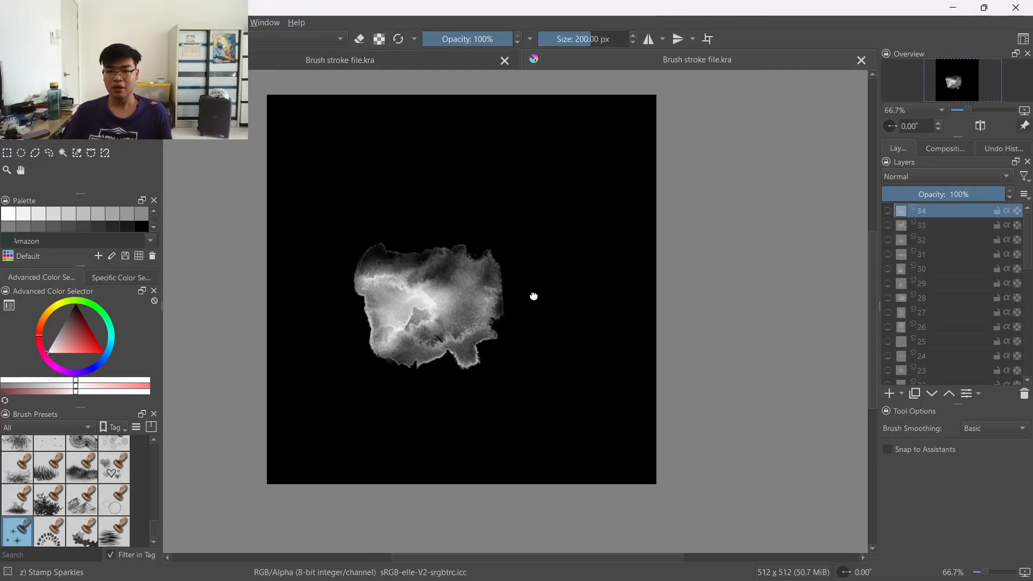
Step: Hide layer 1 and briefly show individual stroke layers such as 2, 3 and 6 to preview them
scroll(902, 253, "down", 8)
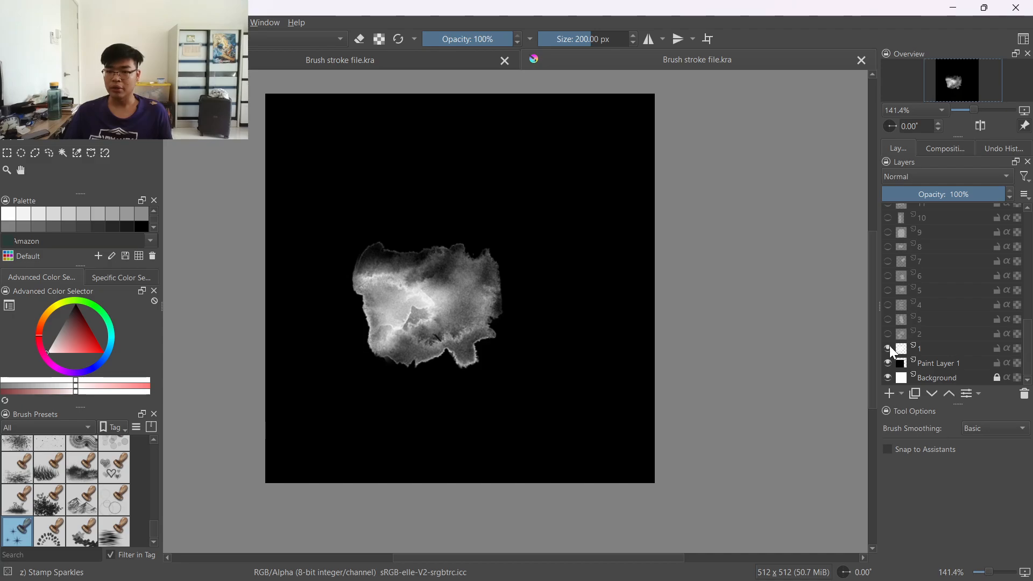
left_click(889, 347)
left_click(889, 332)
left_click(888, 330)
left_click(889, 317)
left_click(889, 316)
left_click(889, 279)
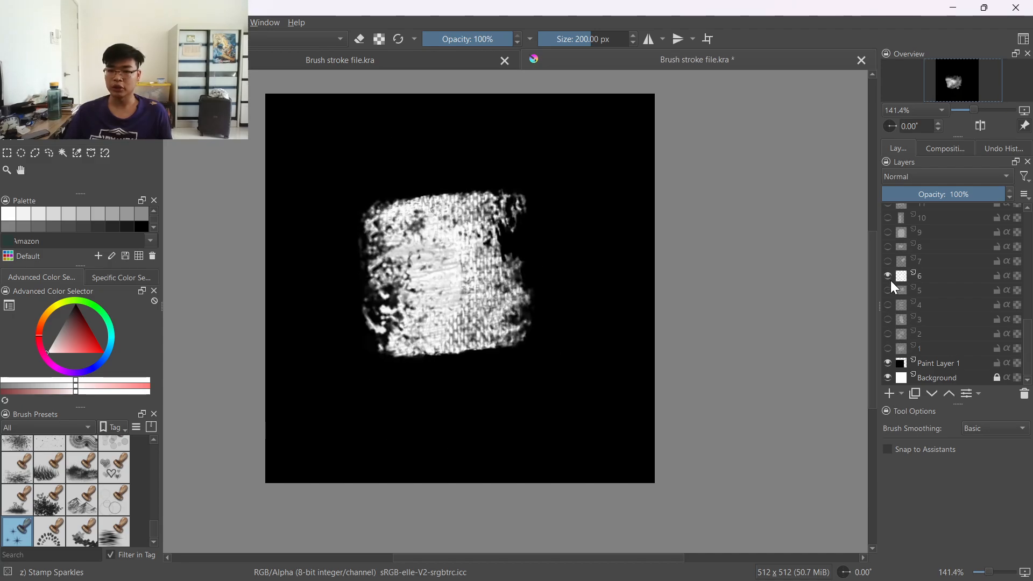
scroll(890, 280, "up", 2)
left_click(889, 341)
Step: Look through the brush presets, then preview the strokes on layers 31 and 30 and hide both layers again
scroll(97, 466, "up", 5)
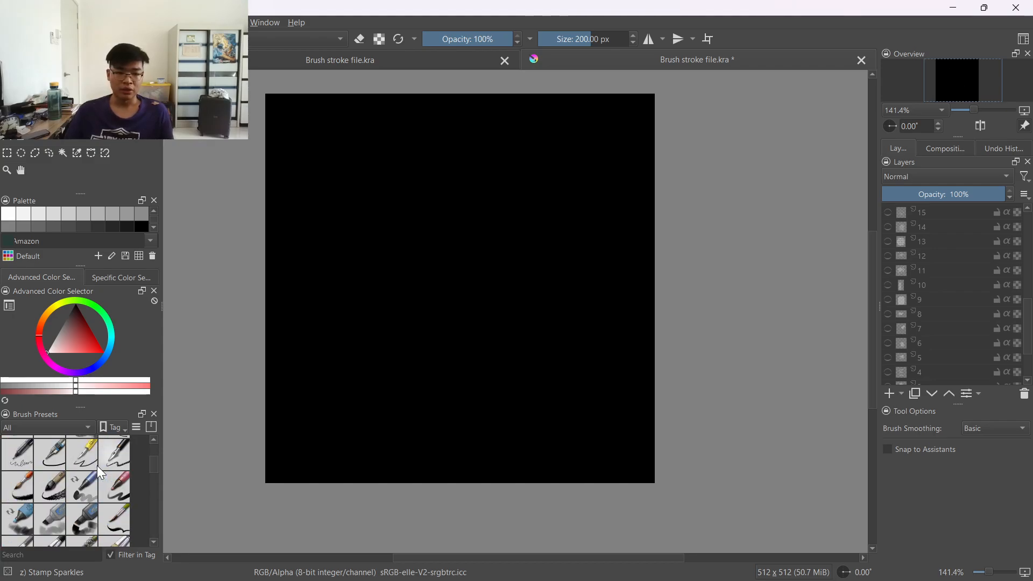
scroll(96, 466, "up", 3)
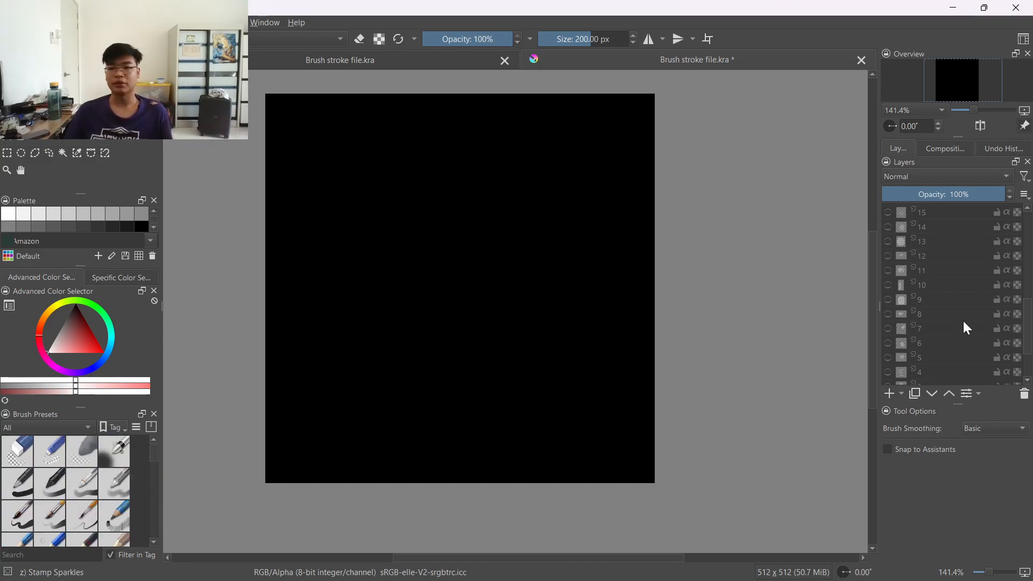
scroll(966, 327, "up", 6)
left_click(907, 259)
left_click(888, 250)
left_click(888, 263)
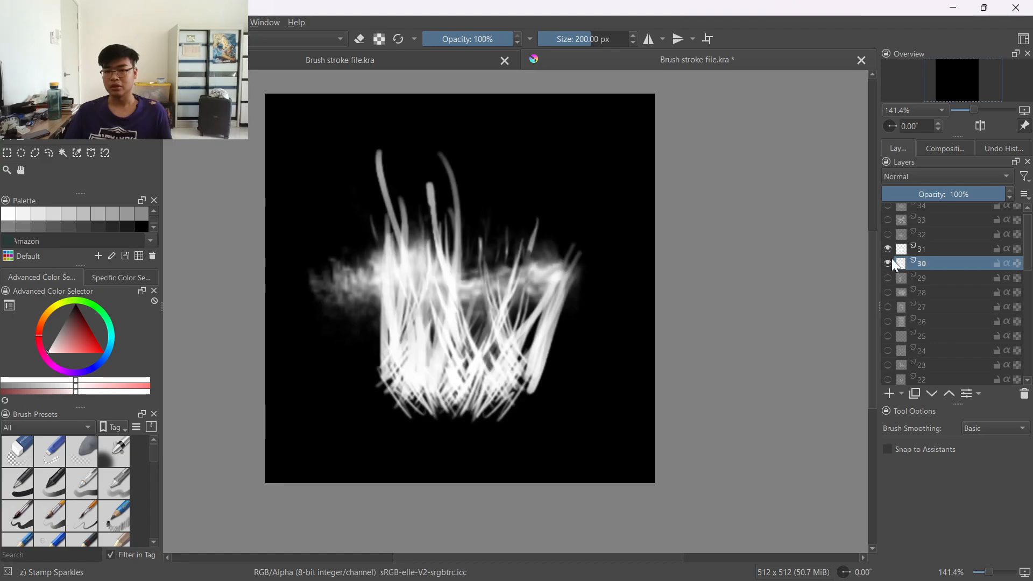
left_click(888, 263)
left_click(888, 249)
Step: Preview the brush textures on layers 27, 24, 16 and 14 by showing and hiding them one at a time
left_click(887, 307)
left_click(887, 307)
left_click(887, 336)
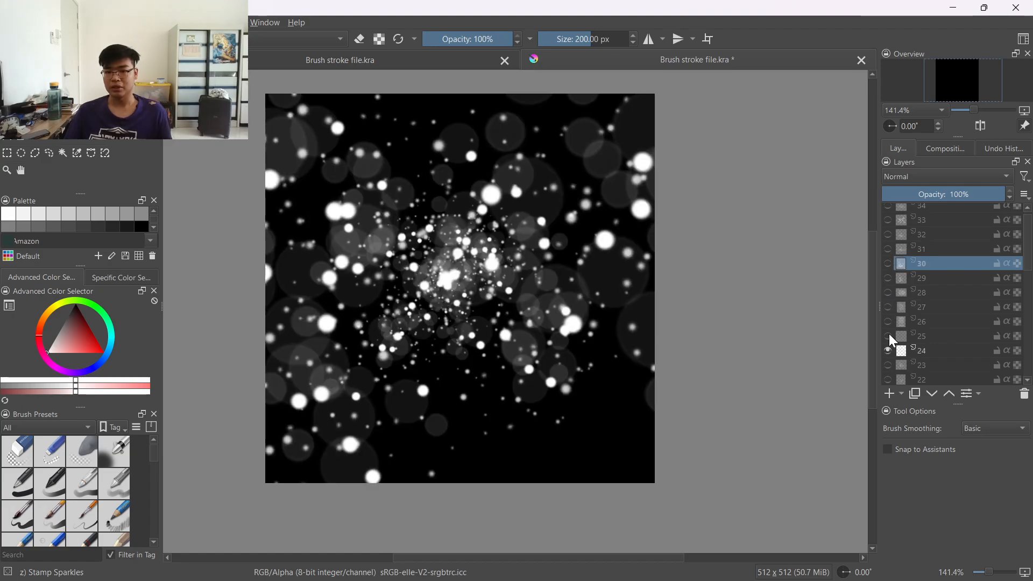
left_click(888, 336)
left_click(887, 334)
scroll(888, 333, "down", 3)
left_click(887, 333)
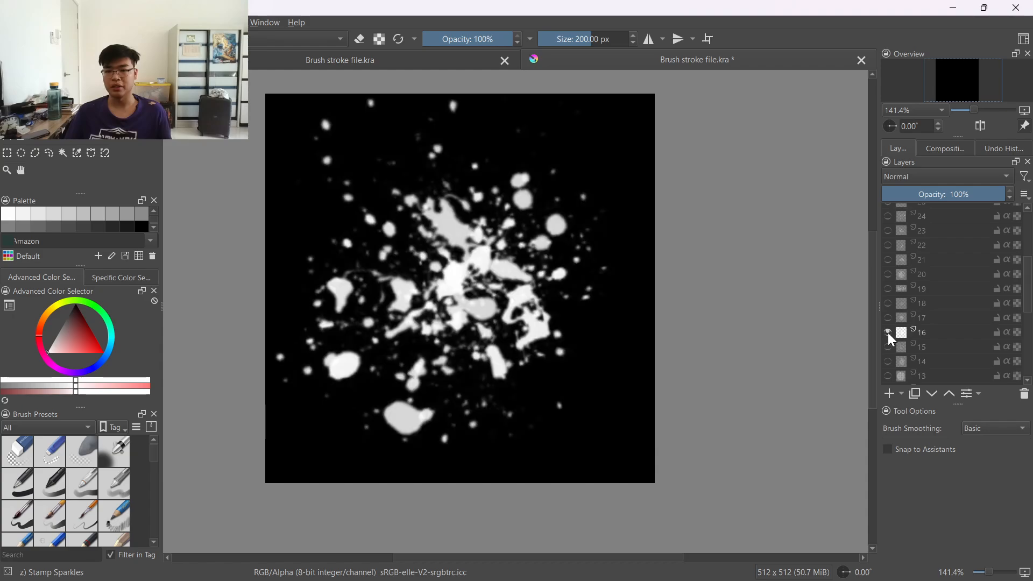
left_click(887, 333)
left_click(889, 356)
left_click(890, 356)
Step: Show and hide layers 8, 7 and 6 and one layer below them to preview their strokes
scroll(891, 355, "down", 3)
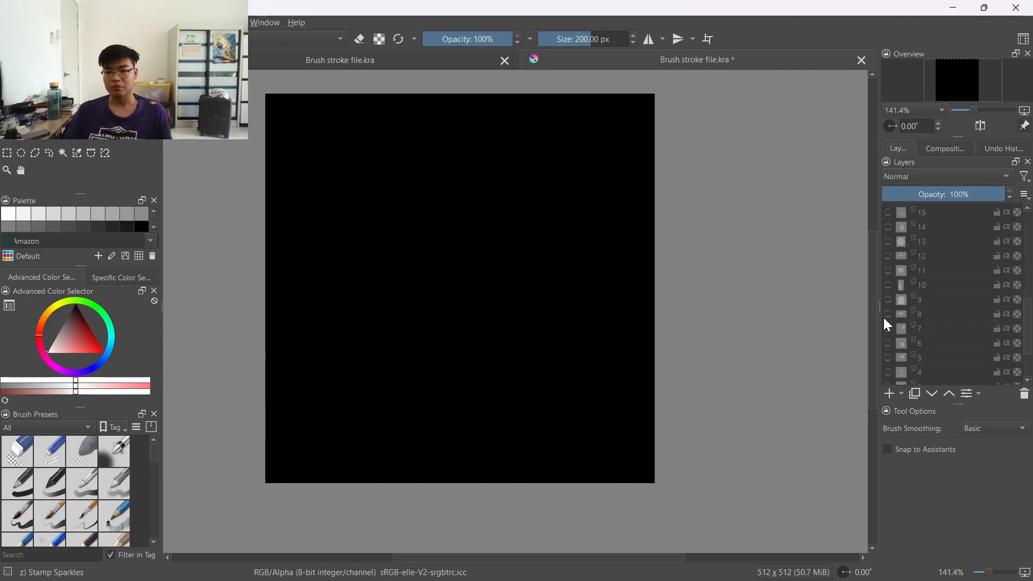
left_click(885, 317)
left_click(885, 318)
left_click(886, 331)
left_click(885, 331)
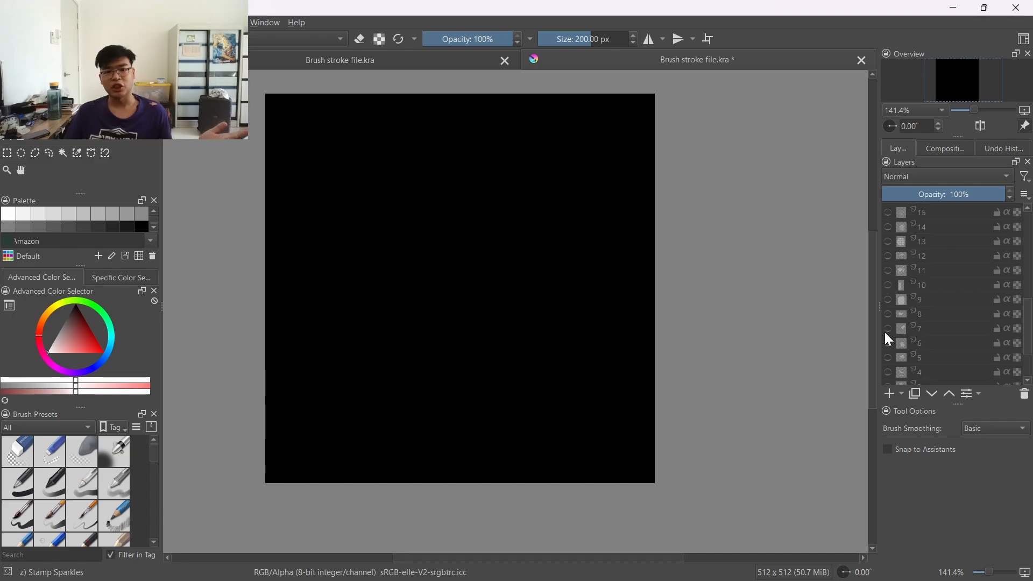
left_click(886, 343)
left_click(885, 343)
left_click(888, 365)
left_click(888, 366)
Step: Compare the canvas with and without the black Paint Layer 1, and briefly preview layer 1 over it
scroll(888, 363, "down", 3)
left_click(889, 363)
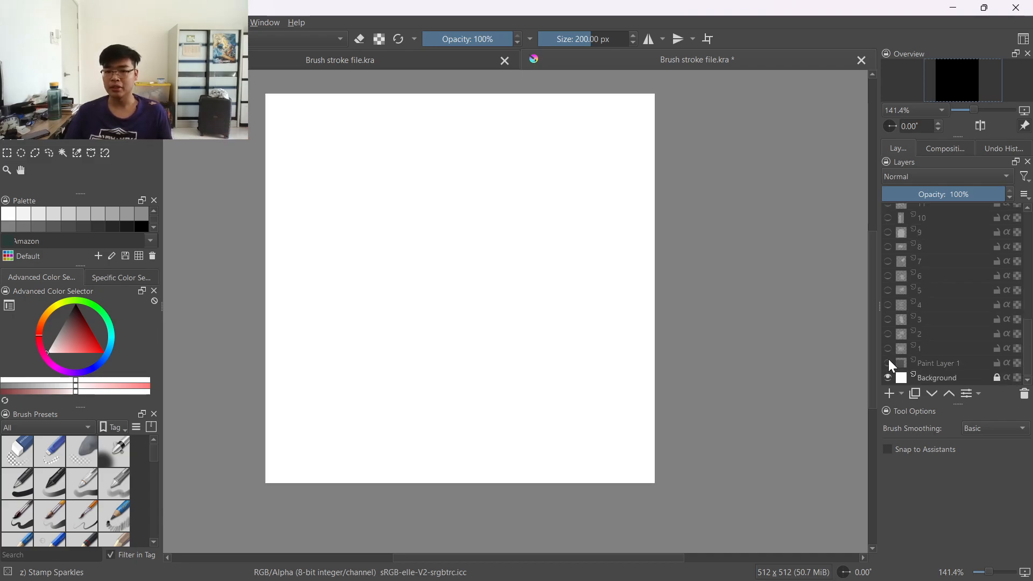
left_click(888, 363)
left_click(887, 349)
left_click(888, 349)
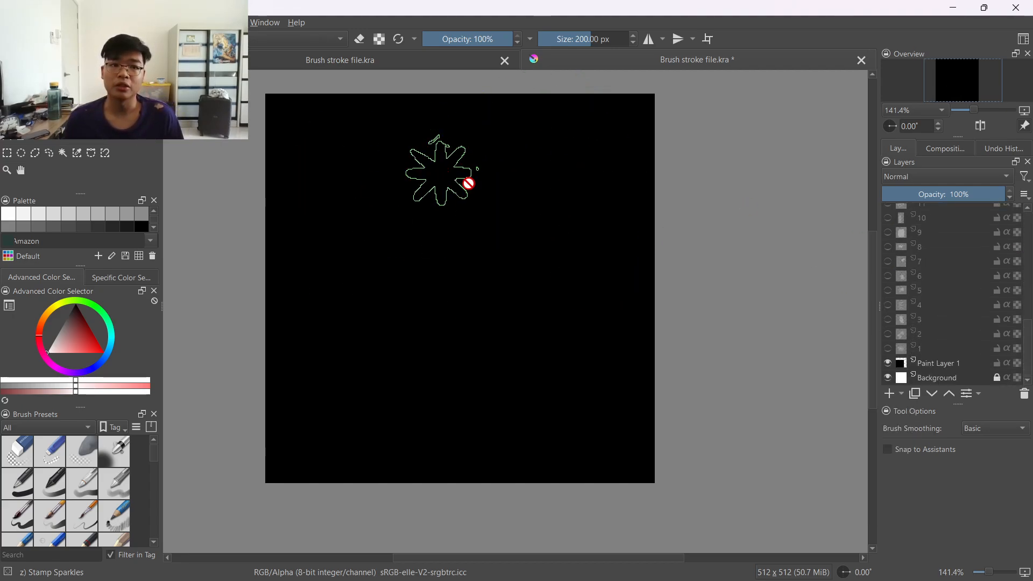
Step: Rename the black Paint Layer 1 directly above the background as "Impostrant black leyer"
scroll(943, 324, "up", 8)
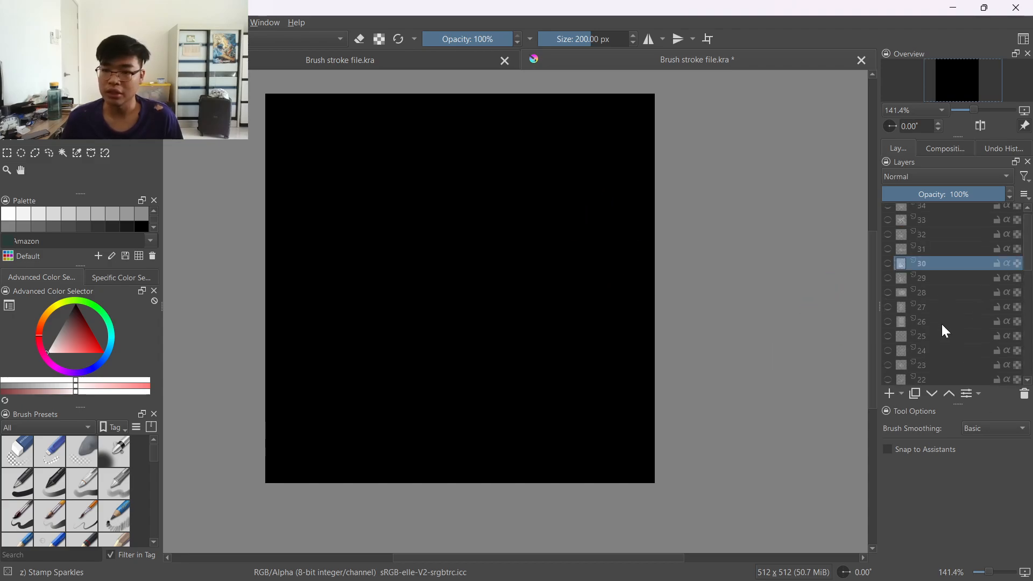
left_click(943, 209)
scroll(931, 290, "down", 8)
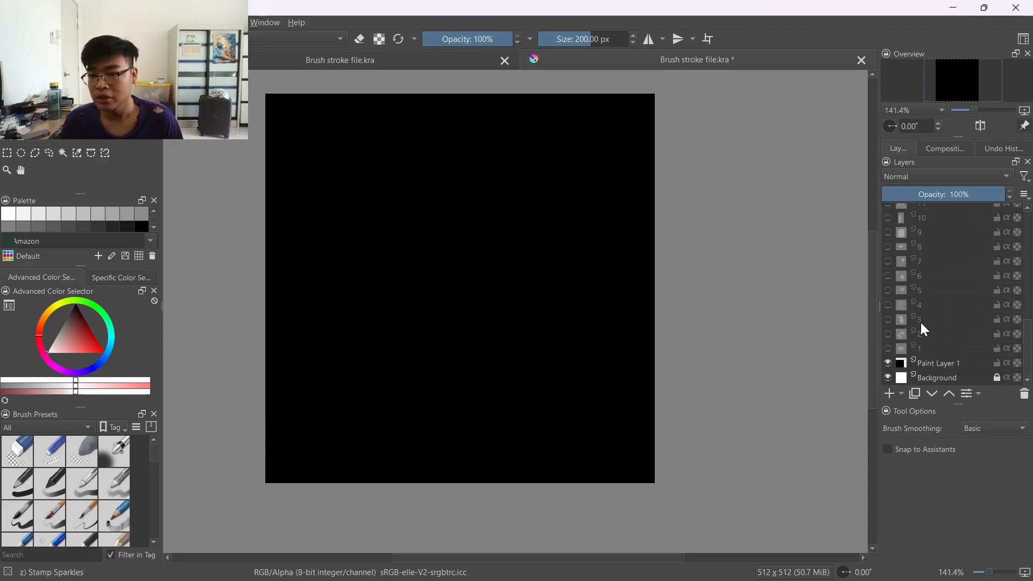
left_click(888, 362)
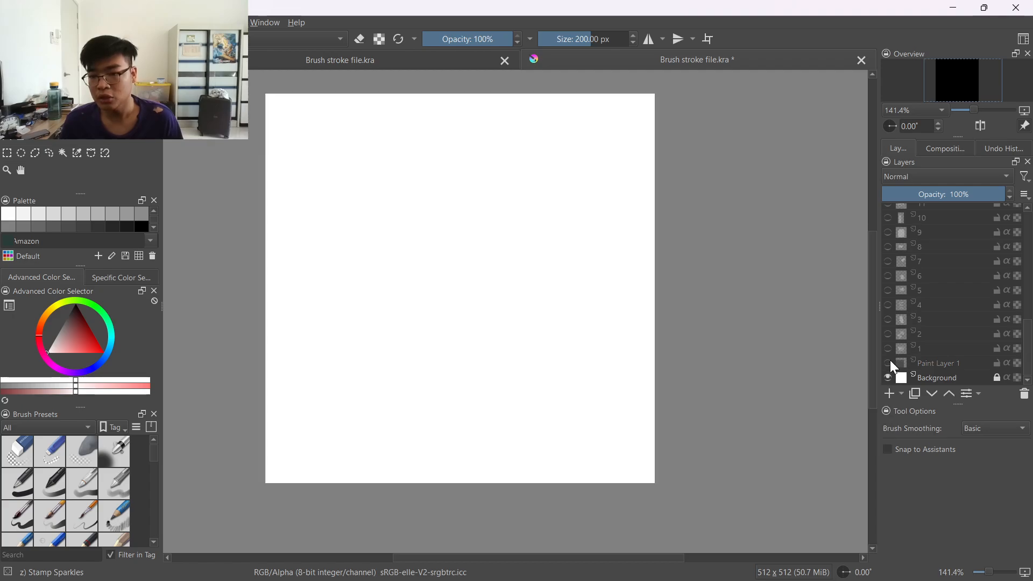
left_click(888, 362)
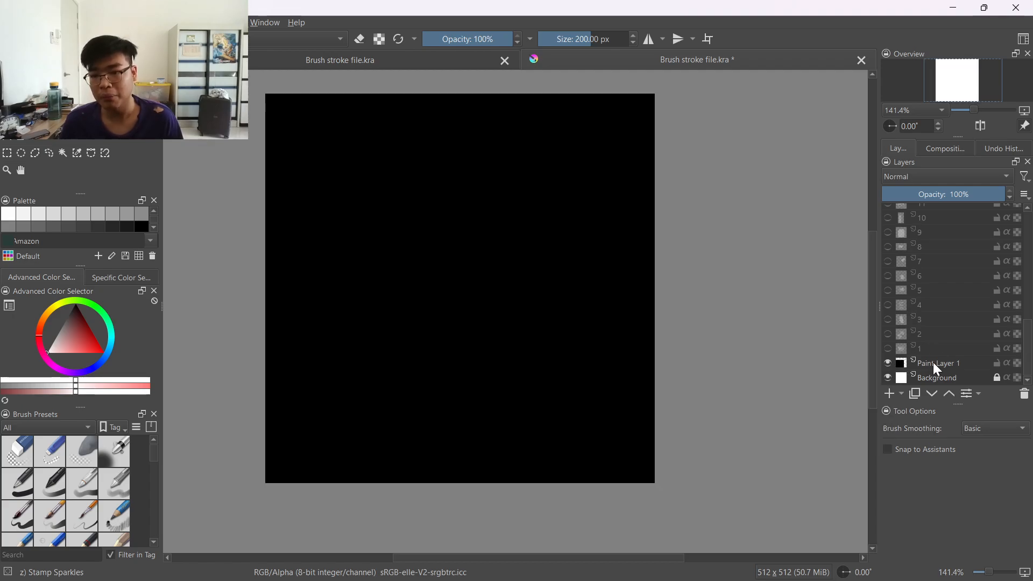
double_click(933, 363)
left_click_drag(933, 363, 877, 361)
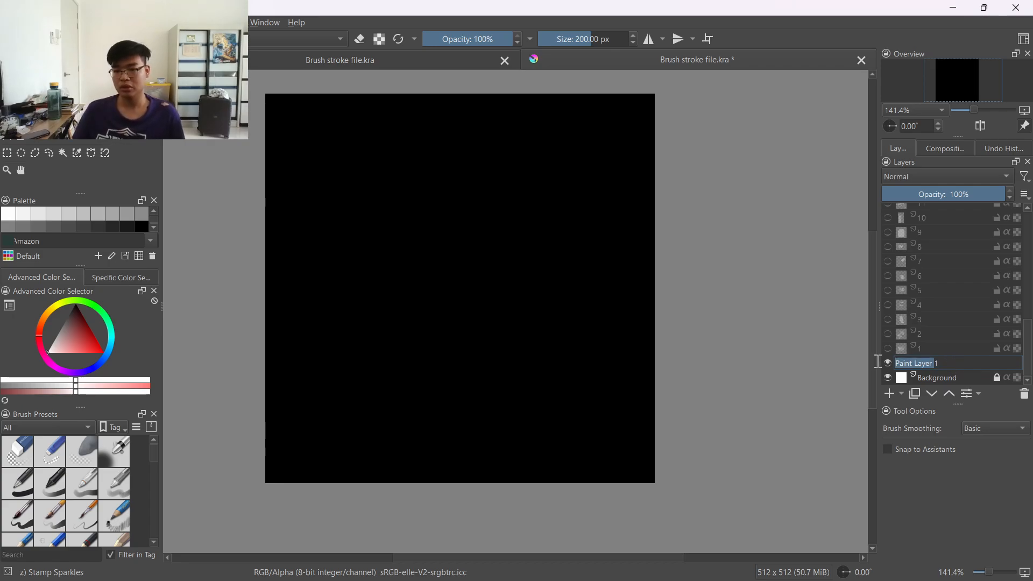
type("Impostrant")
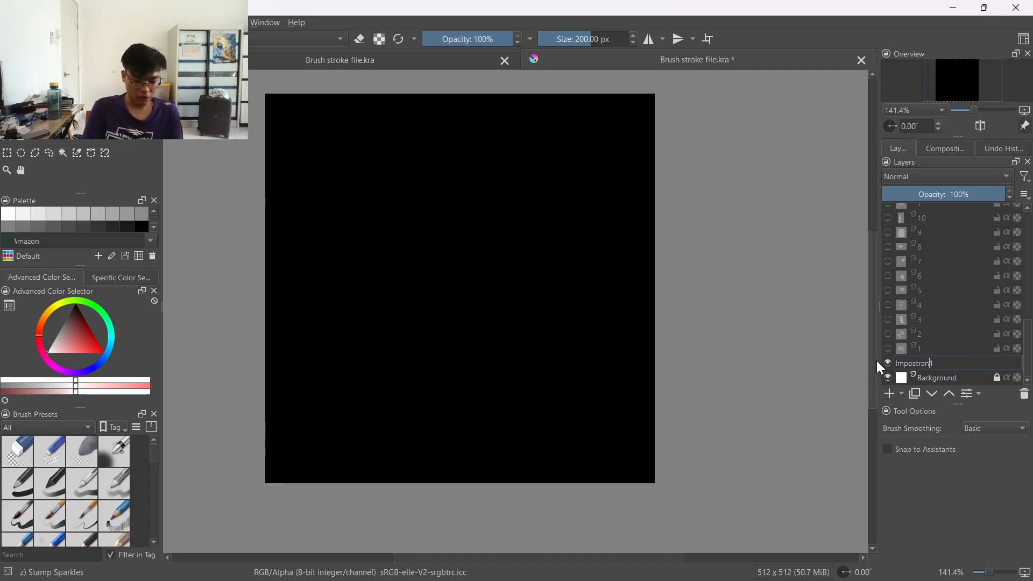
type("black line")
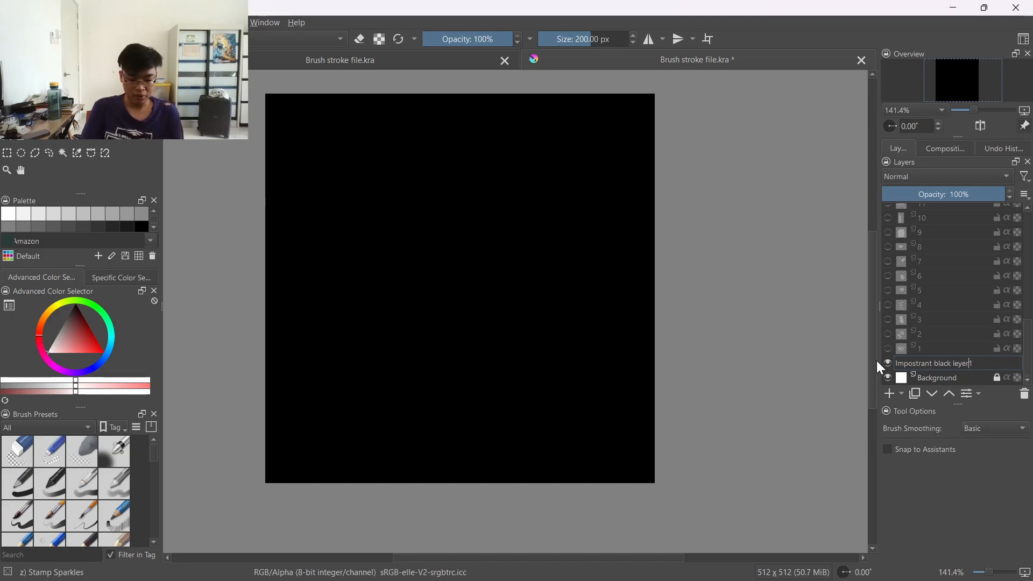
key("Return")
Step: Add a new paint layer at the top of the layer stack, above layer 34
scroll(915, 302, "up", 8)
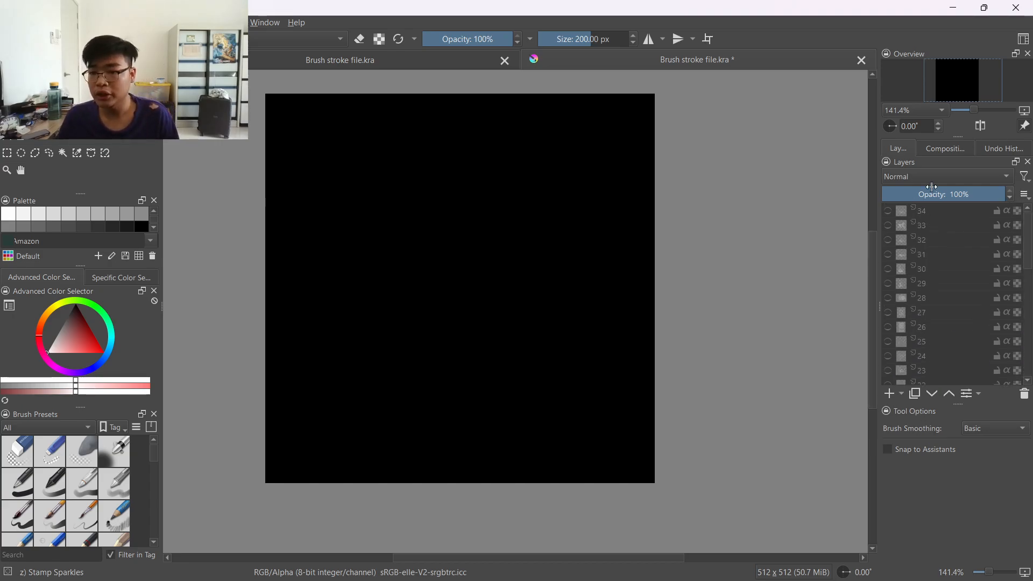
left_click(938, 214)
left_click(890, 393)
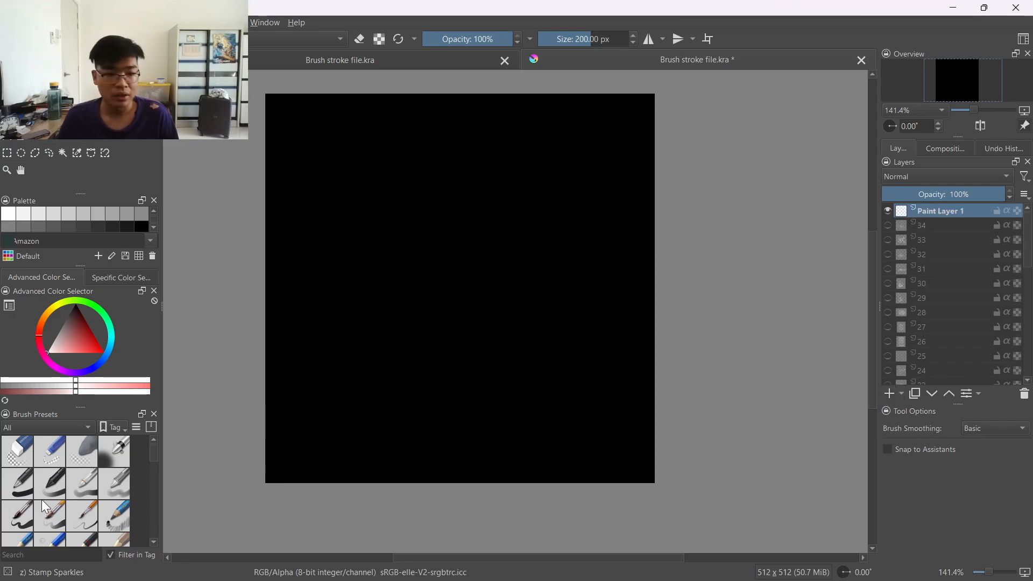
Step: Choose the "h) Charcoal pencil large" brush preset and set the painting colour to white
scroll(38, 489, "down", 3)
left_click(56, 473)
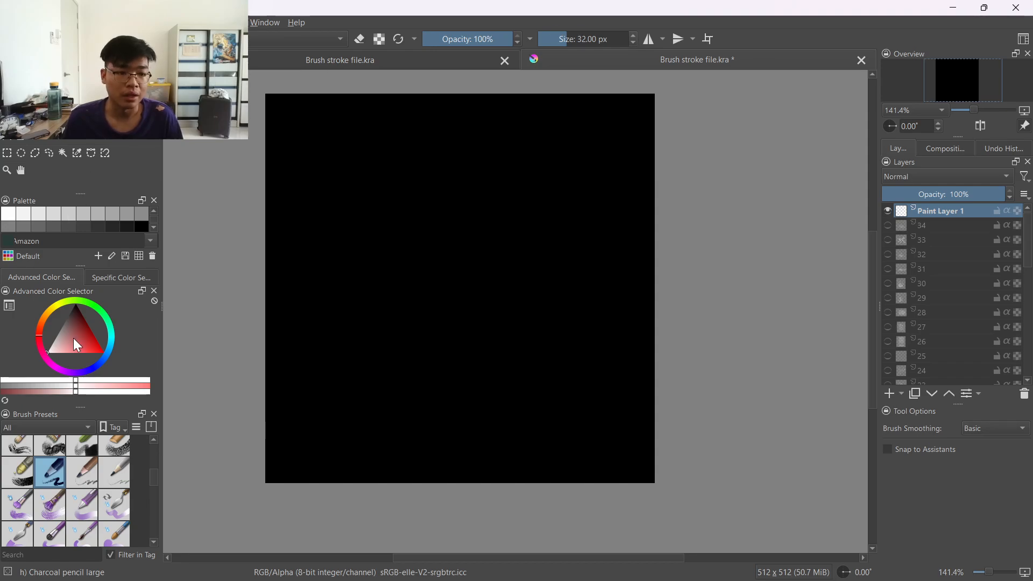
left_click(8, 213)
Step: Paint a horizontal white test stroke on the upper part of the new layer and undo it
left_click_drag(348, 234, 503, 235)
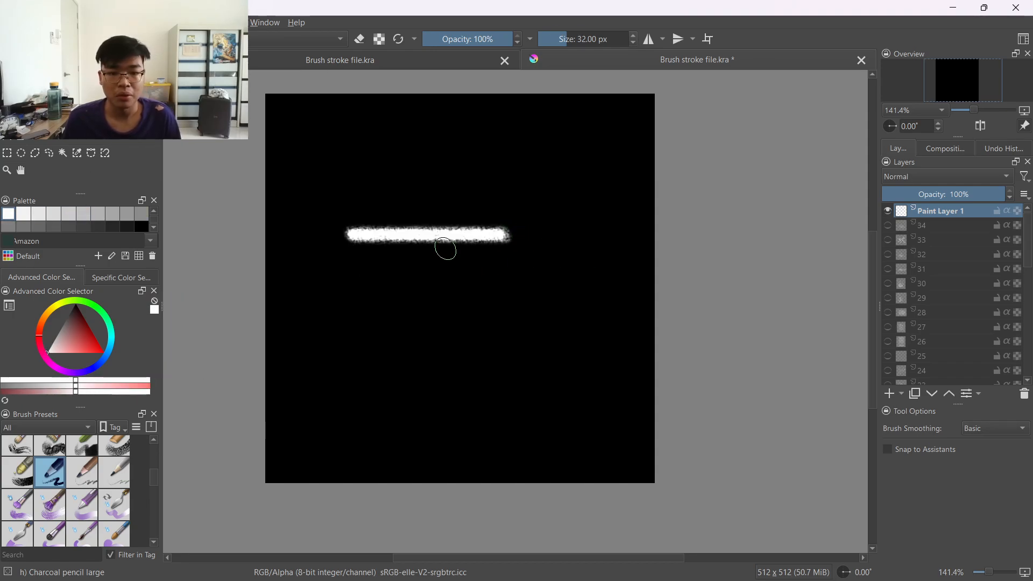
scroll(445, 248, "up", 2)
scroll(446, 242, "down", 4)
key("ctrl+z")
Step: Set the charcoal brush size to 373.62 px
left_click(603, 40)
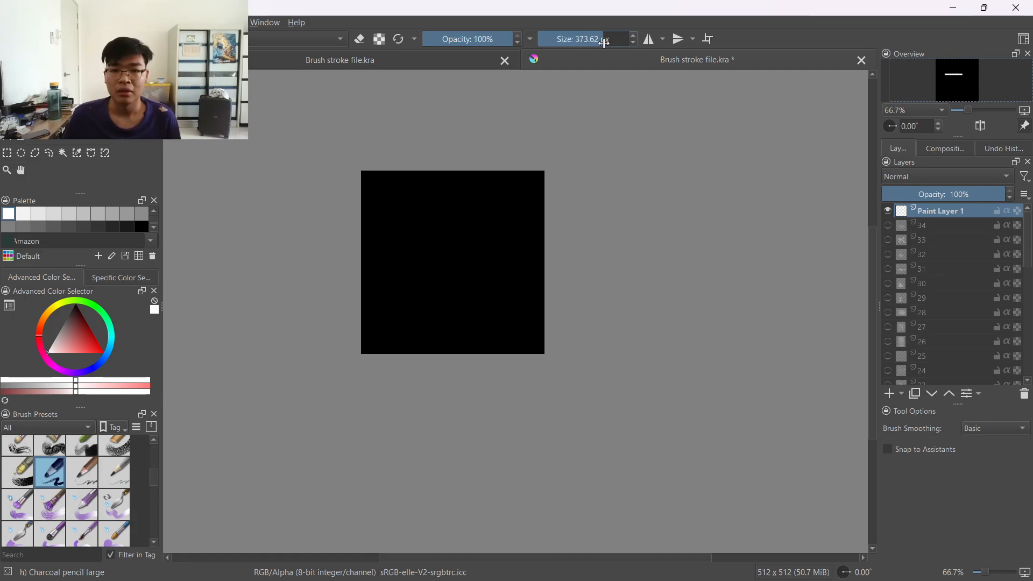
Step: Paint one short, large white charcoal stroke across the upper middle of the new layer
scroll(424, 279, "up", 1)
left_click_drag(407, 241, 487, 246)
scroll(533, 287, "down", 1)
scroll(533, 284, "up", 3)
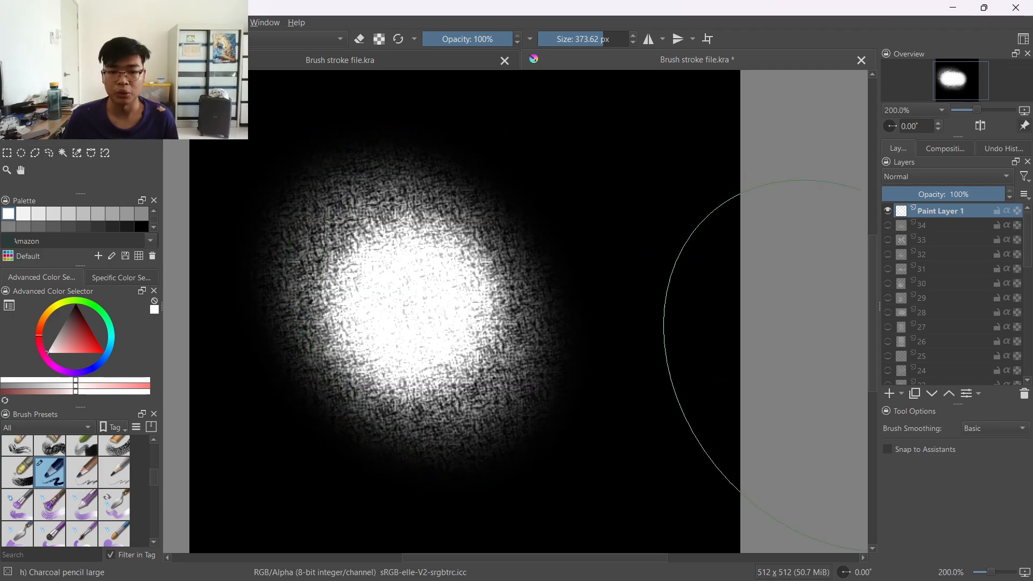
scroll(462, 290, "down", 2)
scroll(462, 290, "up", 5)
scroll(470, 286, "down", 3)
middle_click_drag(471, 285, 554, 263)
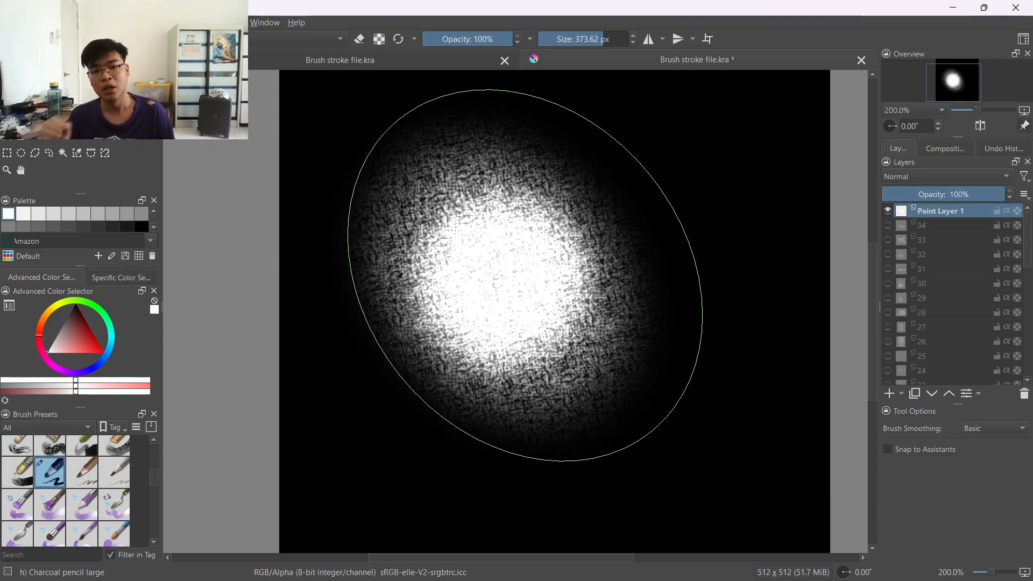
scroll(554, 258, "down", 5)
scroll(542, 219, "up", 5)
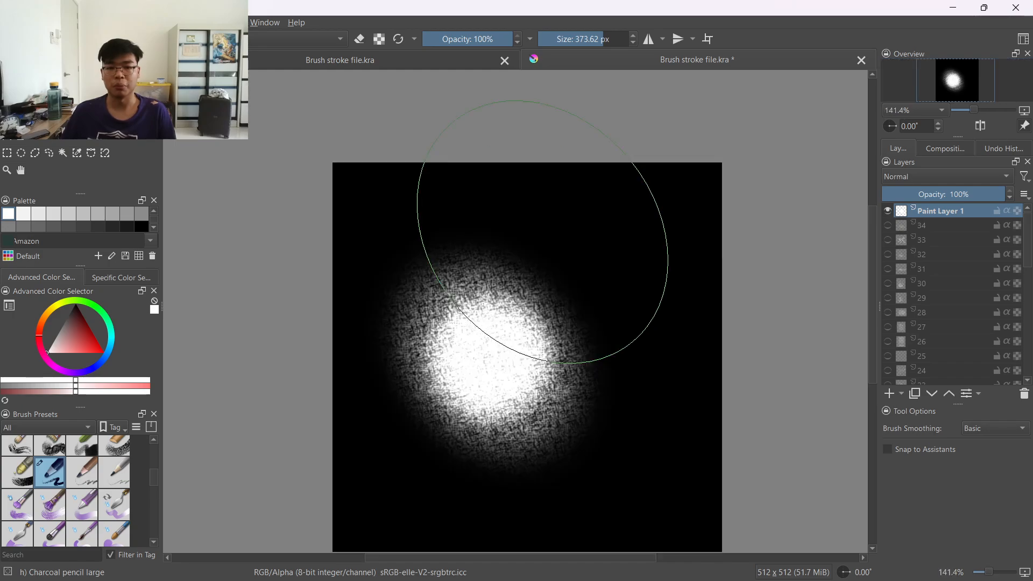
Step: Rename the newly painted layer as 35
double_click(943, 210)
type("35")
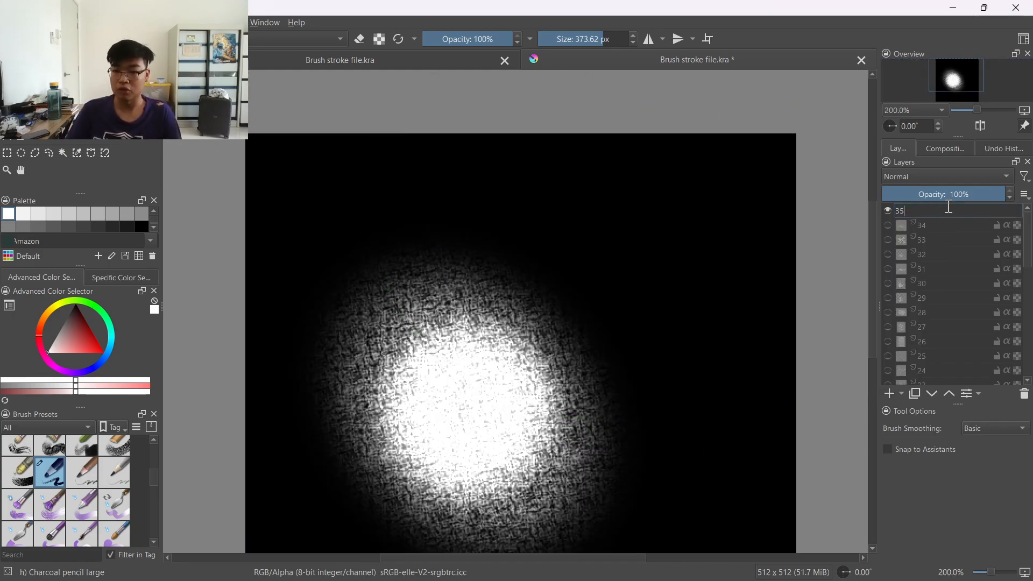
key("Return")
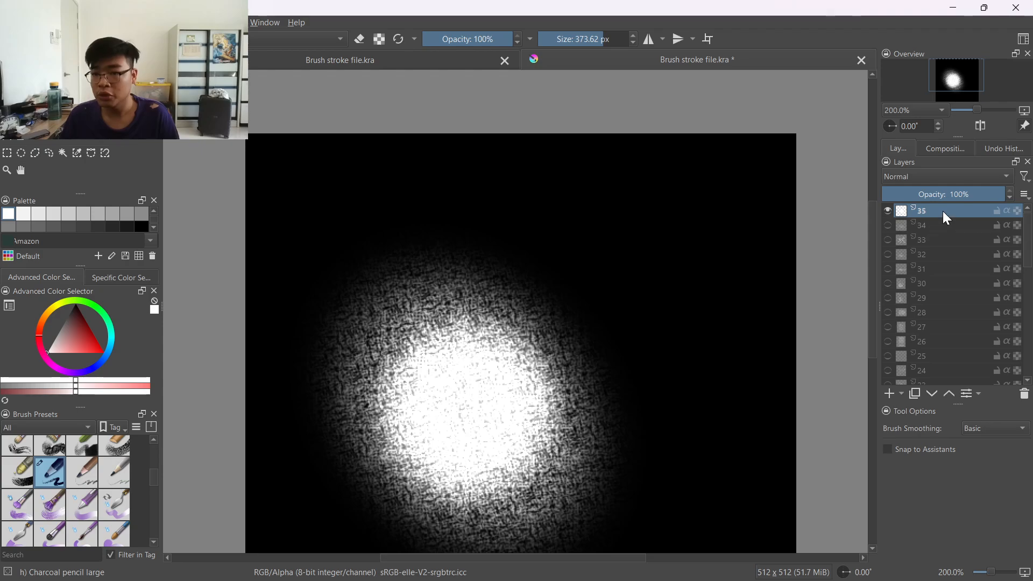
Step: Hide layer 35 and save the Brush stroke file.kra document
left_click(887, 211)
scroll(958, 291, "down", 8)
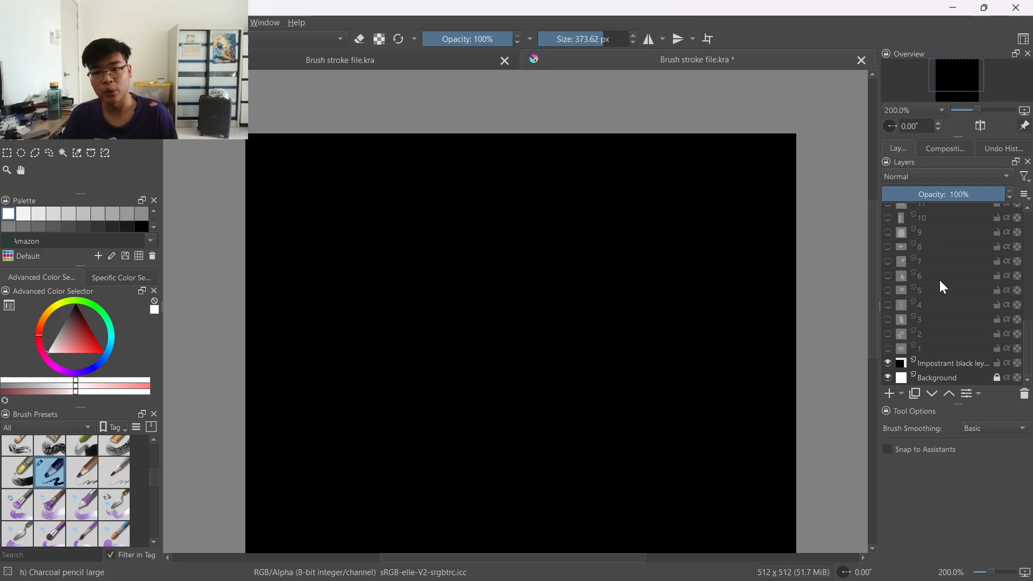
scroll(922, 271, "up", 1)
scroll(928, 277, "up", 2)
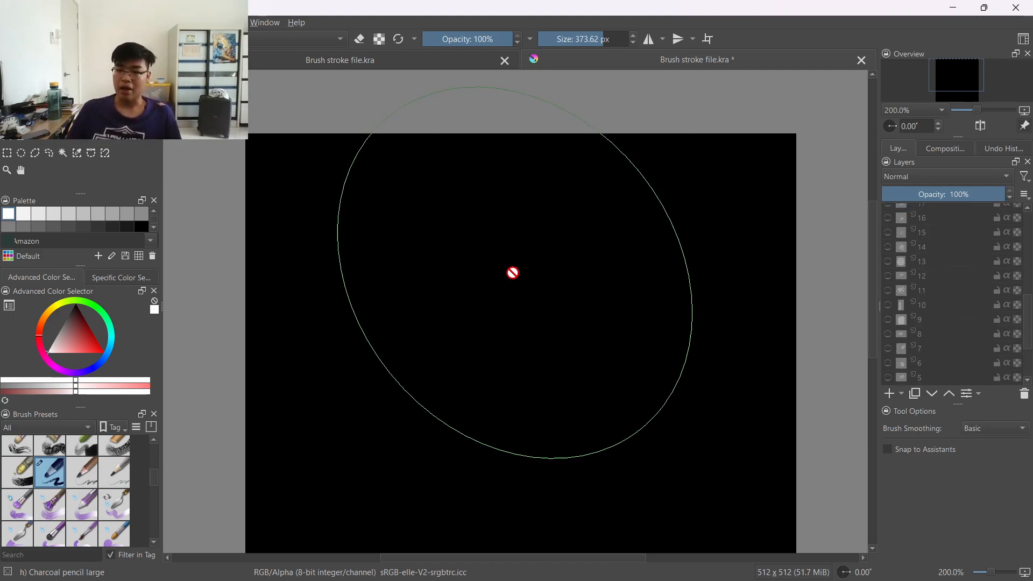
key("ctrl+s")
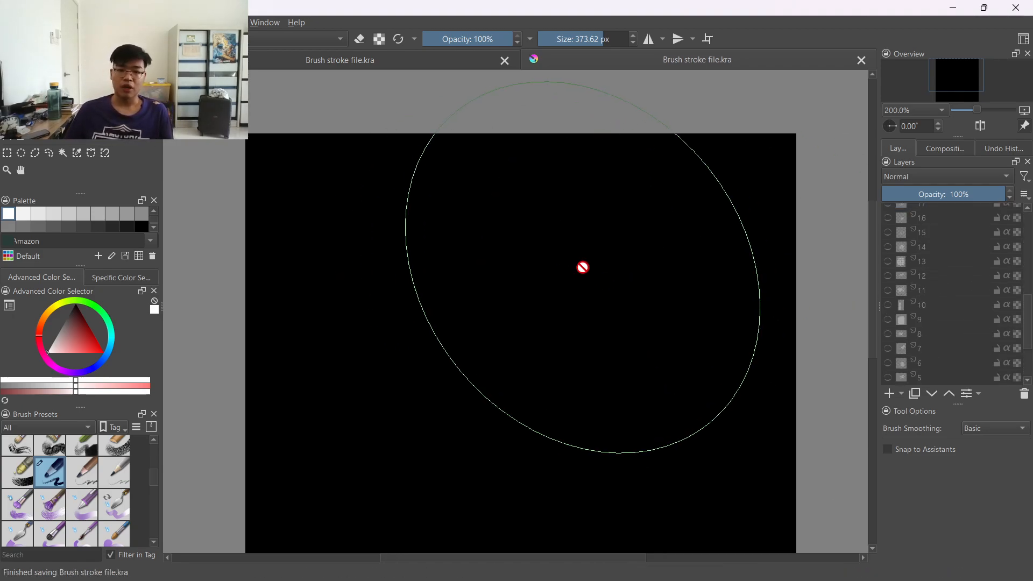
Step: Close Krita and look over the exported textures in the Brush stroke asset folder
left_click(1020, 5)
scroll(560, 345, "up", 2)
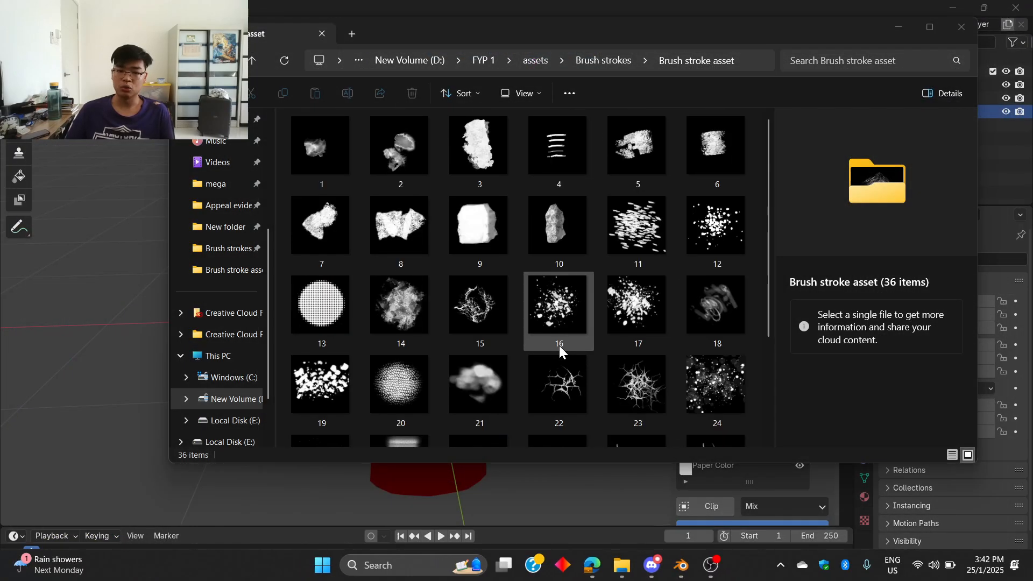
scroll(601, 372, "down", 2)
scroll(588, 374, "up", 2)
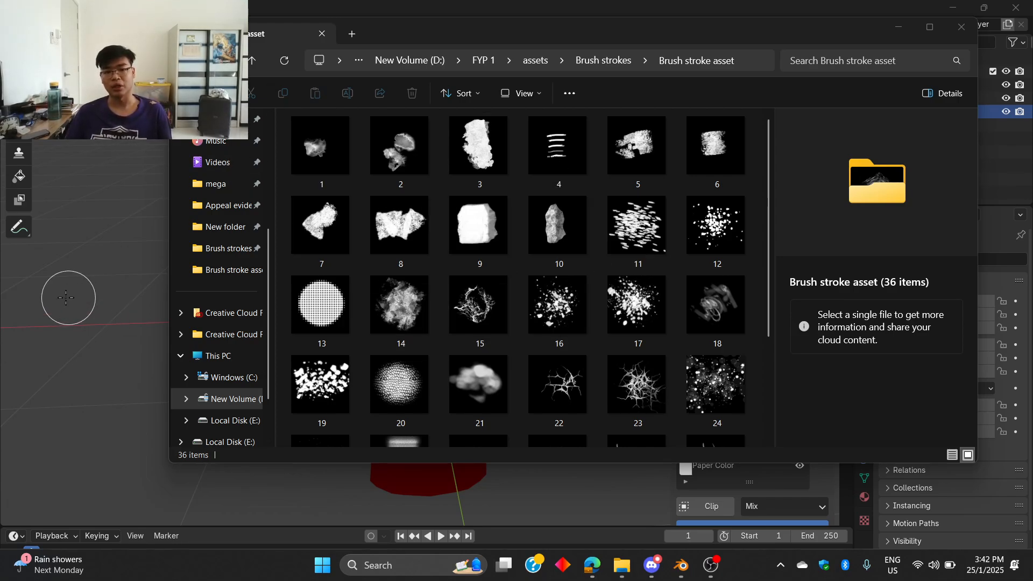
Step: Switch back to Blender and delete the Image 1, Image 4 and Image 3 layers from the Paint System stack
left_click(66, 297)
mouse_move(559, 257)
middle_mouse_down()
mouse_move(516, 268)
mouse_move(330, 247)
mouse_move(379, 260)
middle_mouse_up()
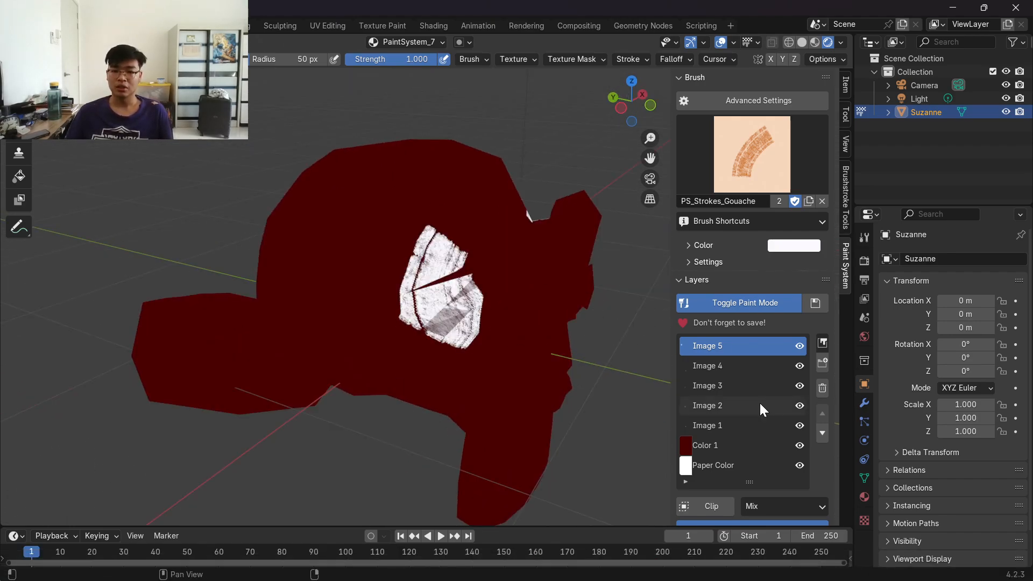
left_click(729, 424)
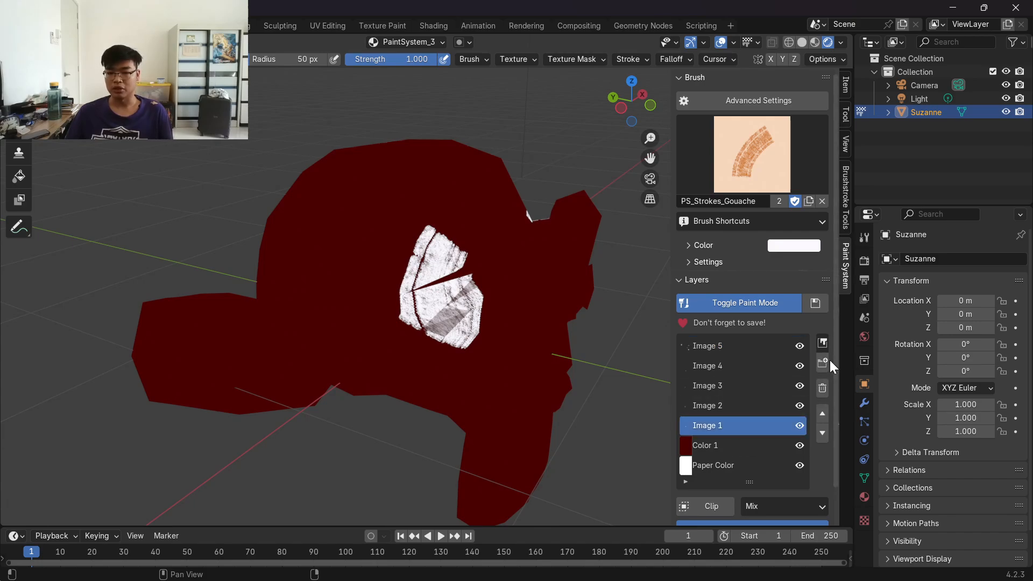
left_click(821, 387)
left_click(780, 435)
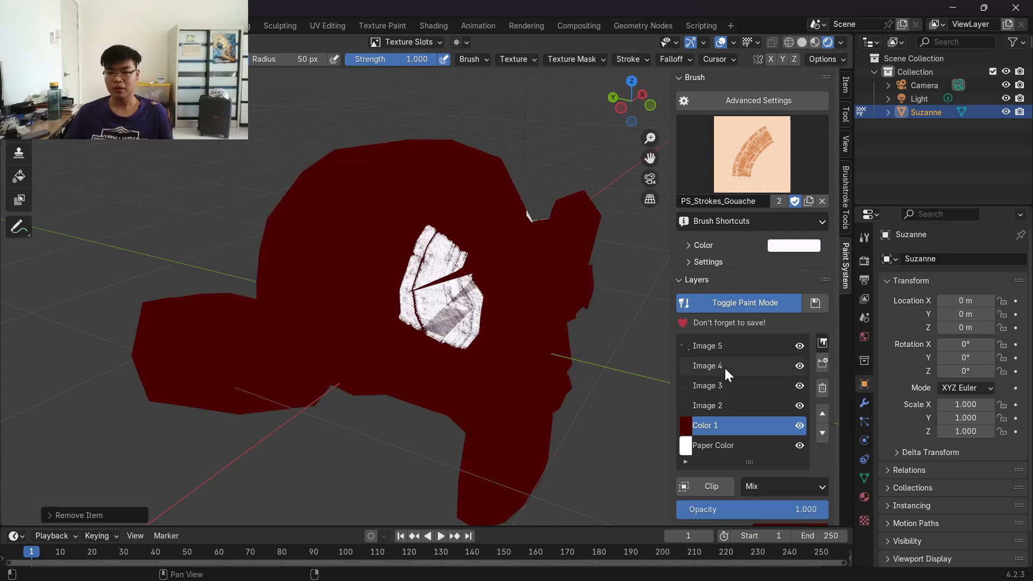
left_click(724, 366)
left_click(823, 377)
left_click(782, 426)
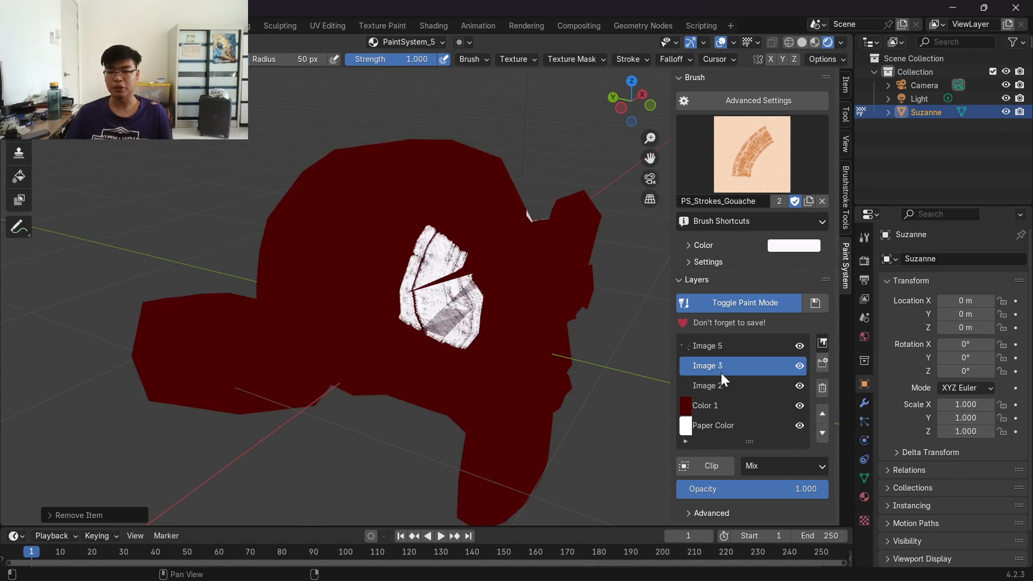
left_click(828, 387)
left_click(794, 427)
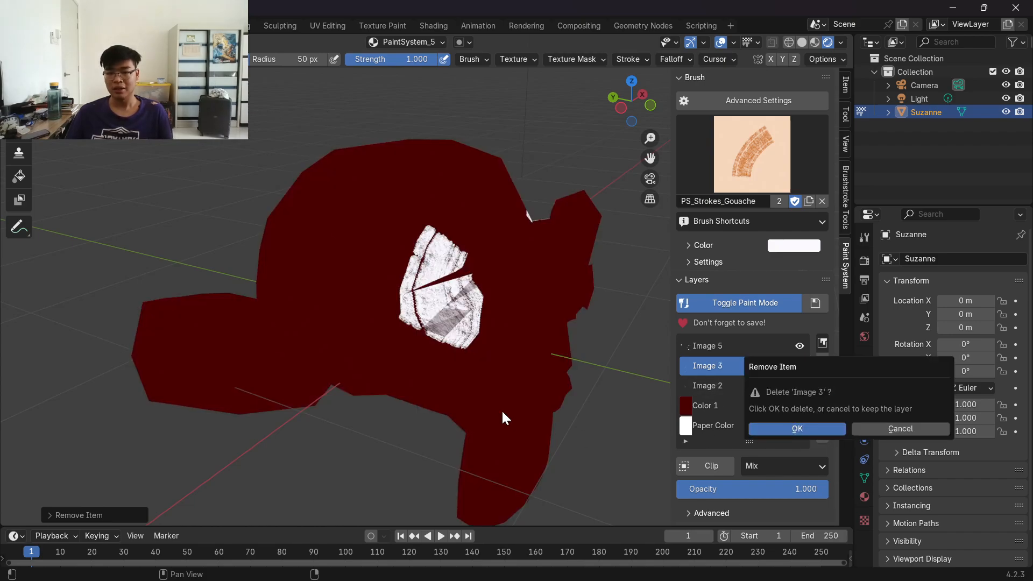
Step: Unlink the PS_Strokes_Gouache brush and create a new default brush in its place
middle_click_drag(502, 418, 392, 341)
scroll(419, 359, "down", 2)
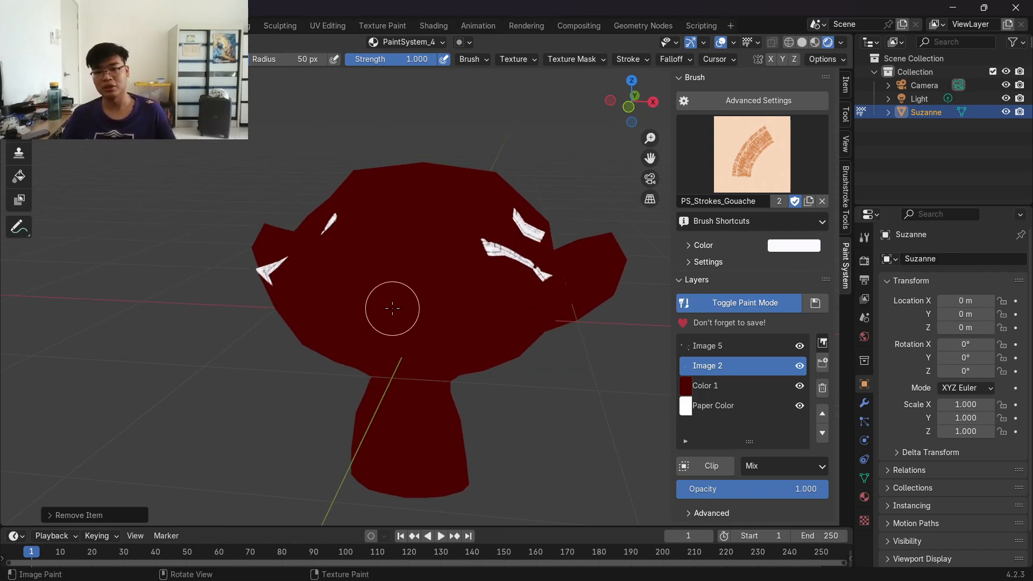
middle_click_drag(564, 226, 537, 242)
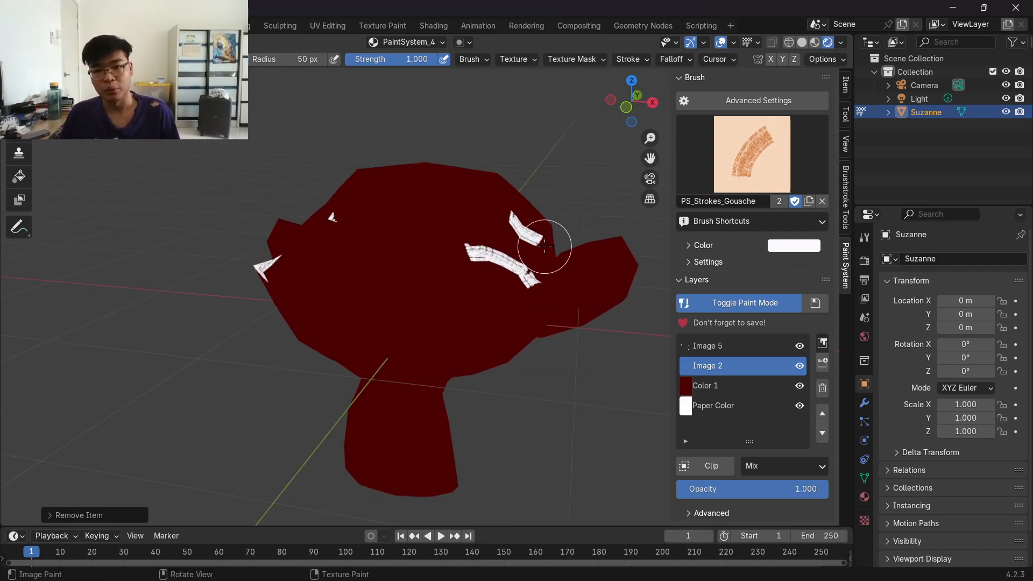
left_click(824, 200)
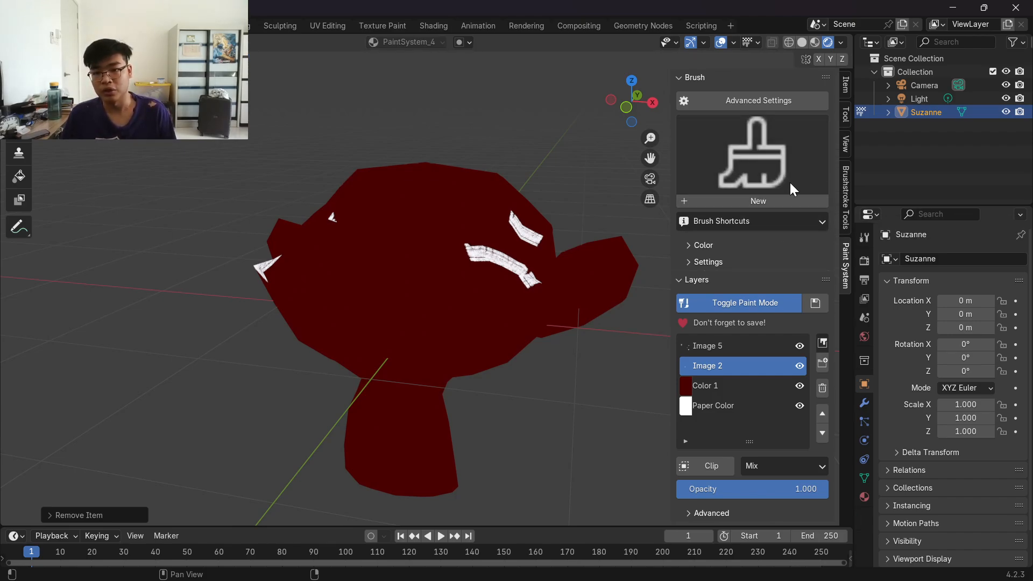
left_click(789, 200)
Step: Add a new texture to the brush in its tool settings and open that texture's properties
left_click(866, 240)
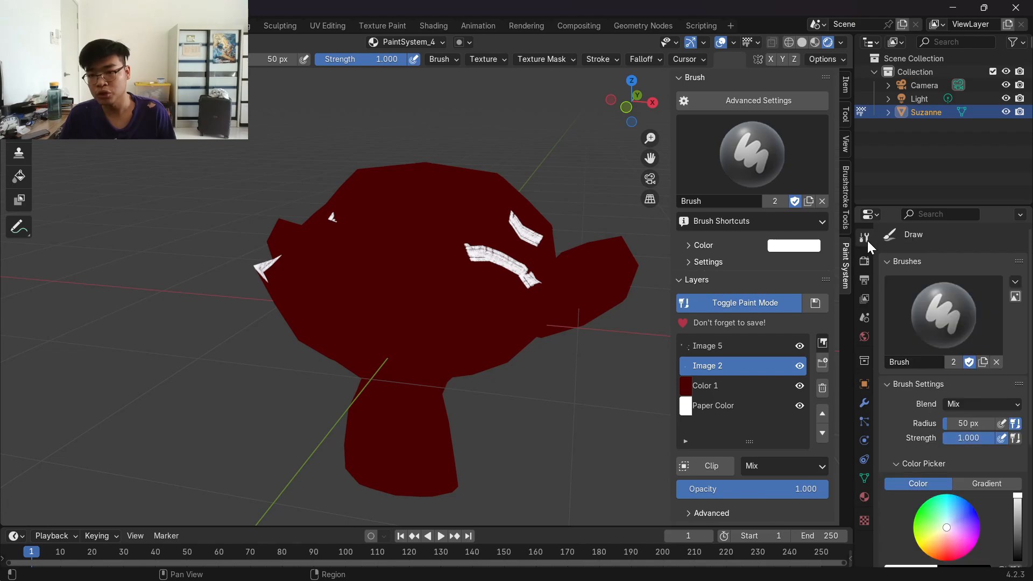
scroll(936, 318, "down", 3)
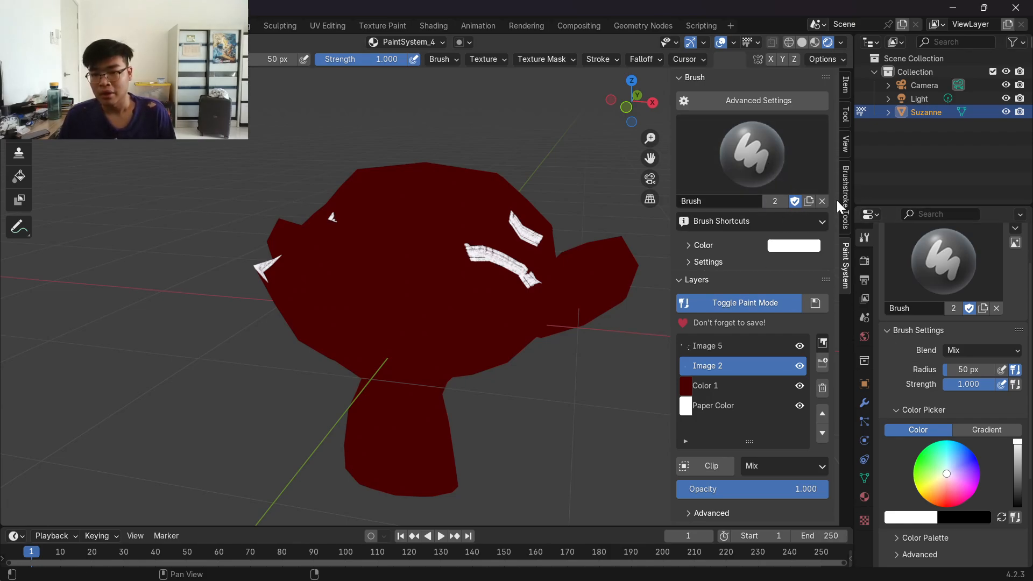
left_click(740, 157)
scroll(902, 289, "down", 3)
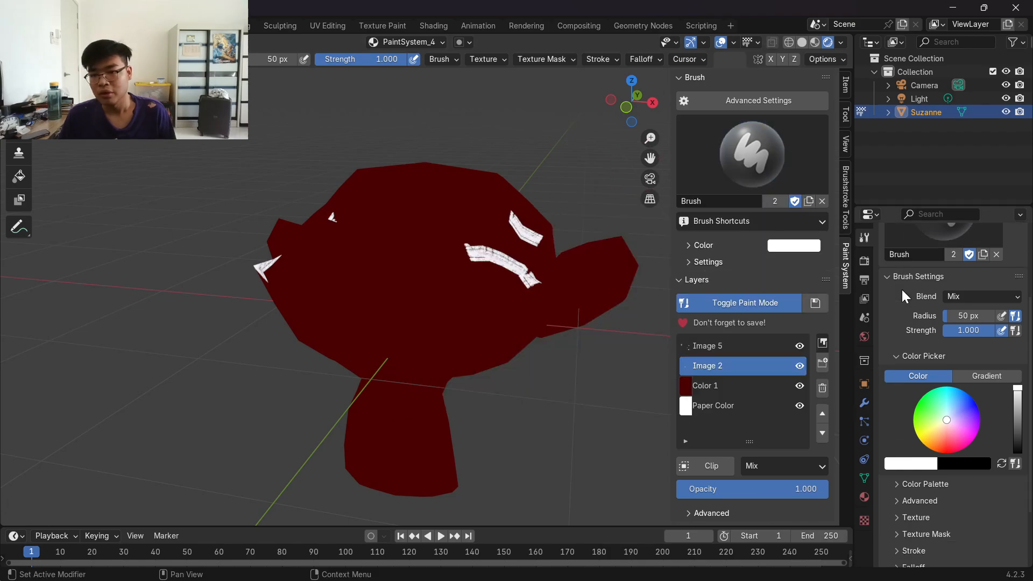
scroll(947, 326, "down", 3)
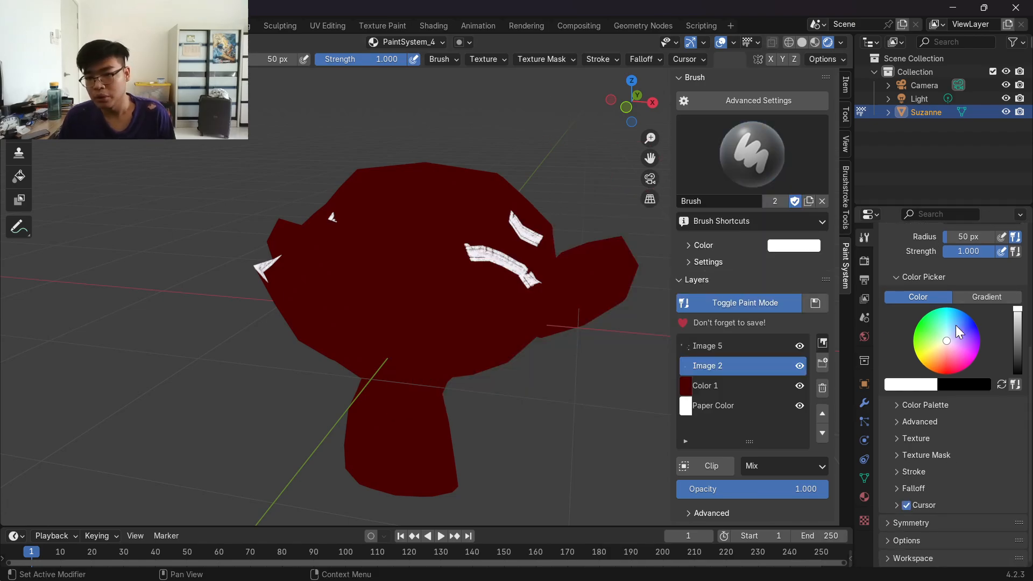
left_click(915, 438)
scroll(956, 434, "down", 4)
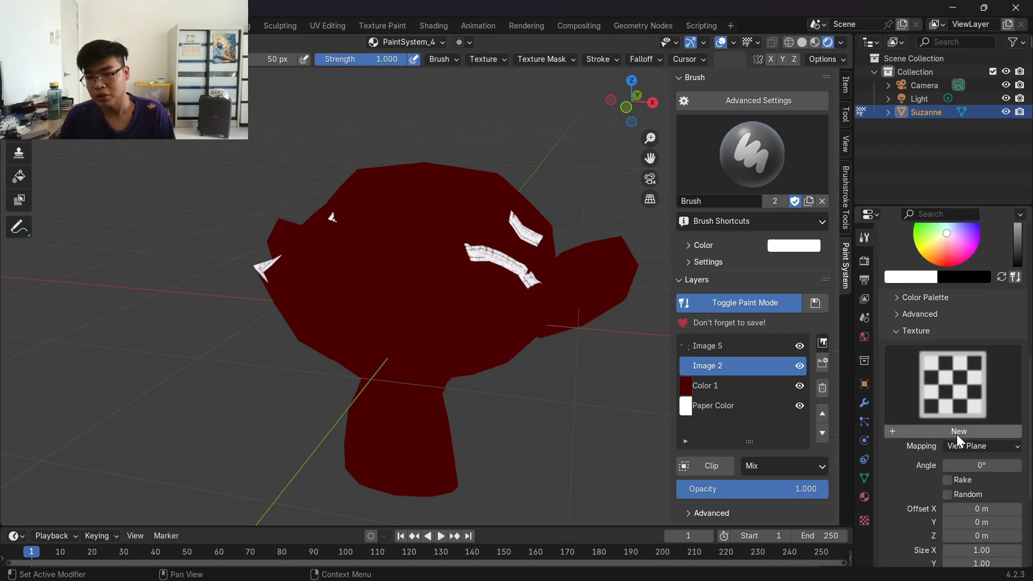
left_click(956, 432)
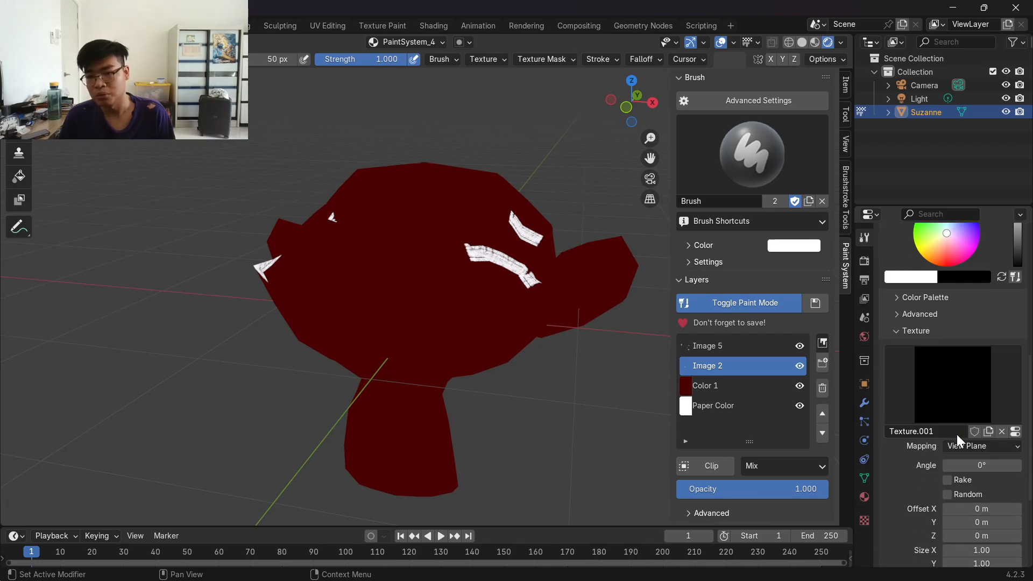
left_click(1015, 432)
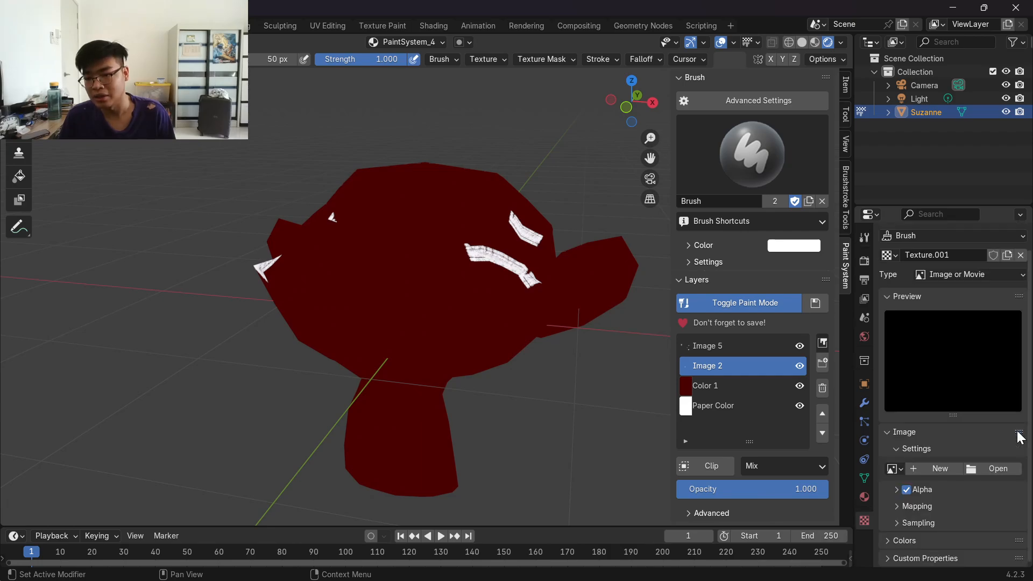
Step: Unlink the brush's texture and create another new image texture for it
left_click(1020, 255)
left_click(954, 279)
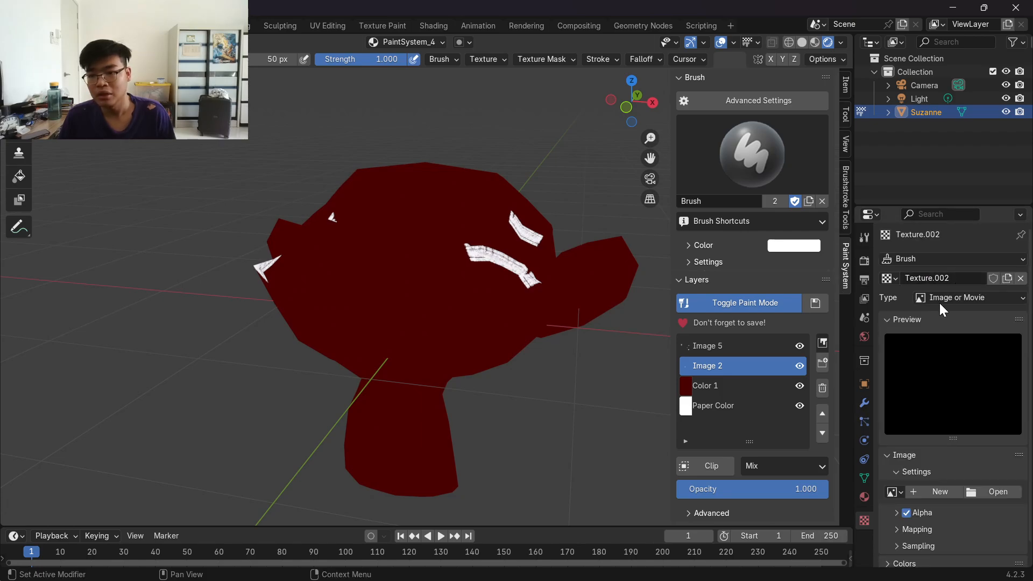
left_click(769, 159)
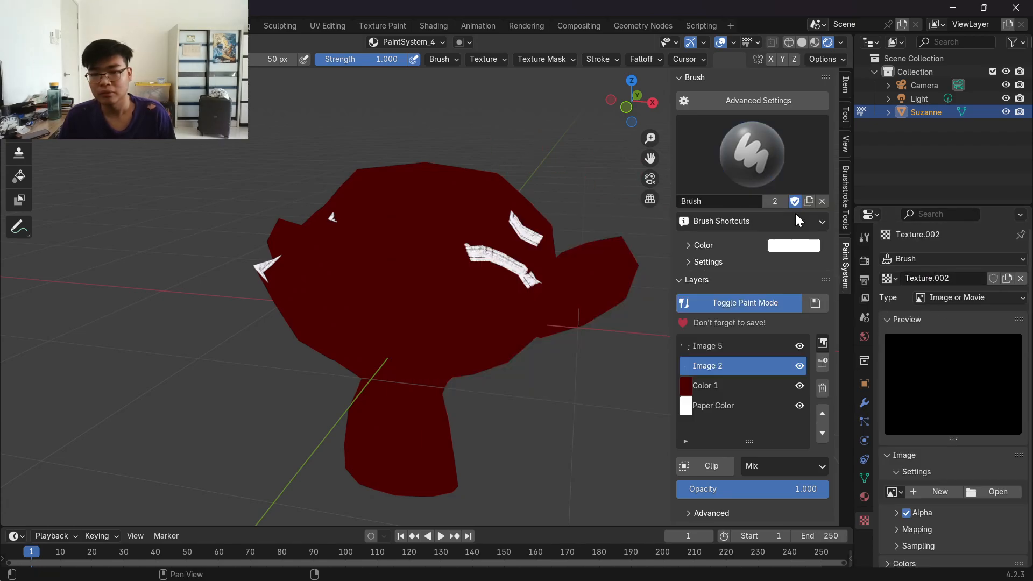
Step: Replace the current brush with another new brush and create a new image texture for it
left_click(825, 200)
left_click(822, 201)
left_click(822, 200)
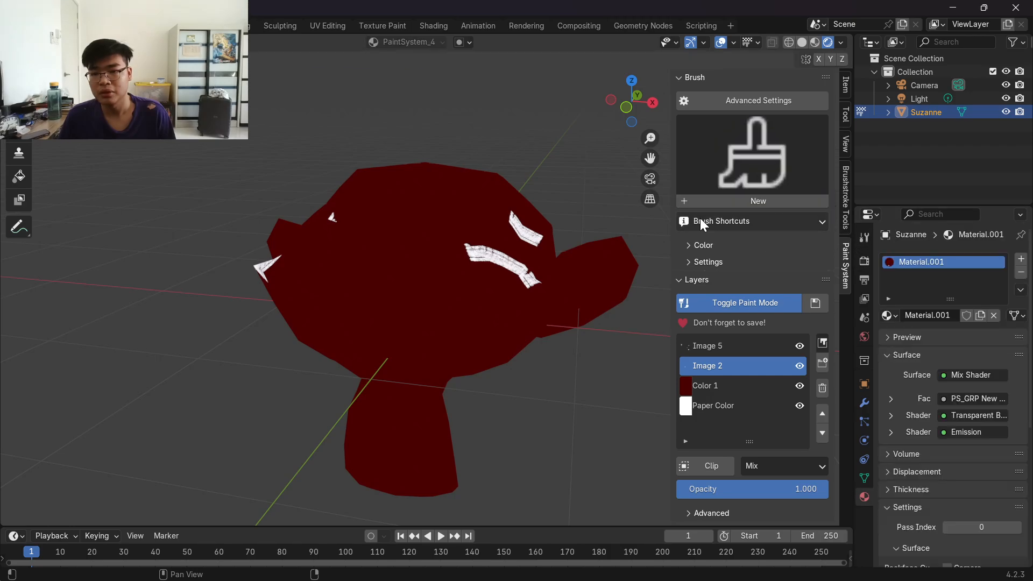
left_click(759, 201)
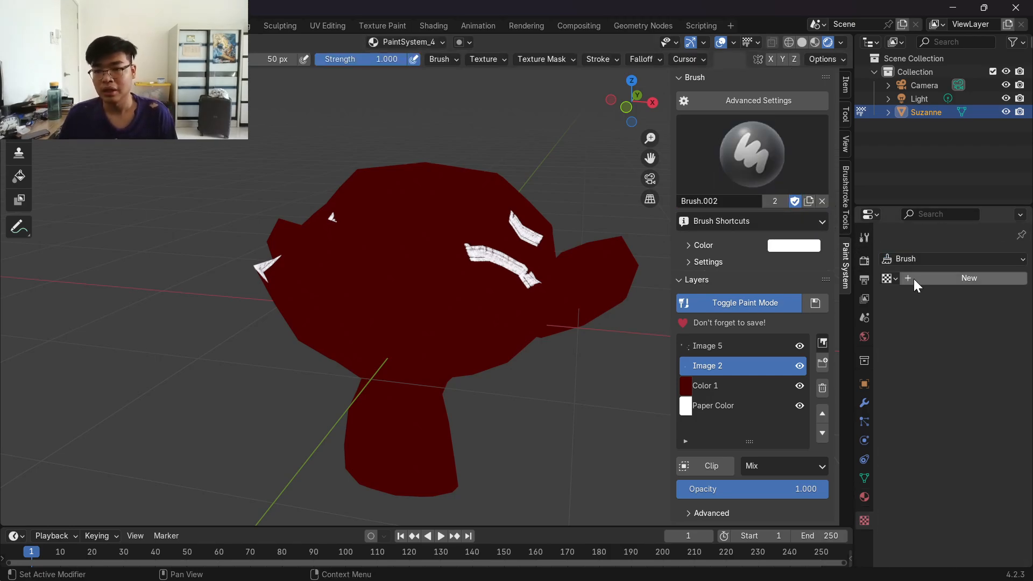
left_click(937, 277)
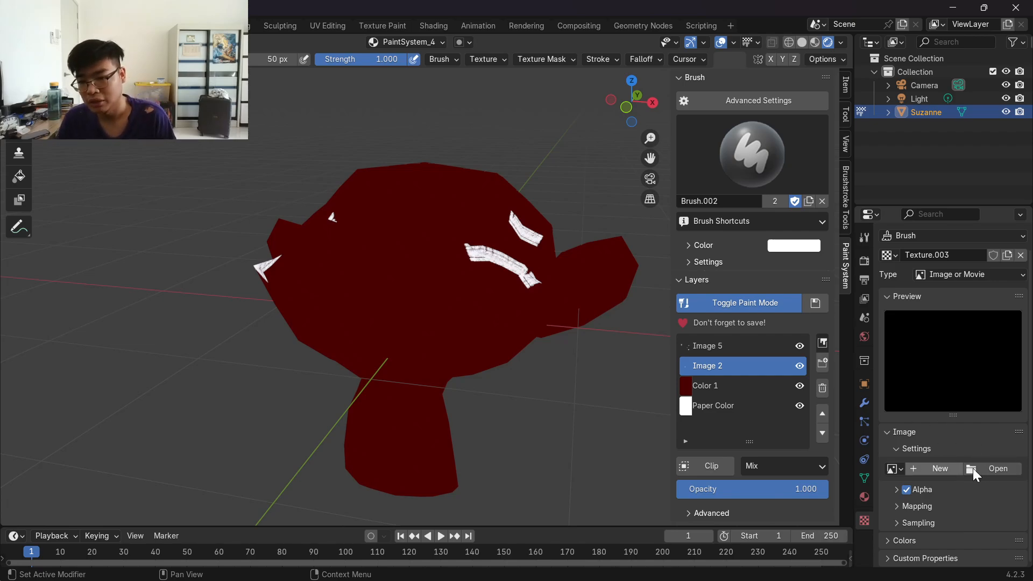
Step: Load 10.jpg from D:\FYP 1\assets\Brush strokes\Brush stroke asset as the image of the brush's texture
left_click(995, 469)
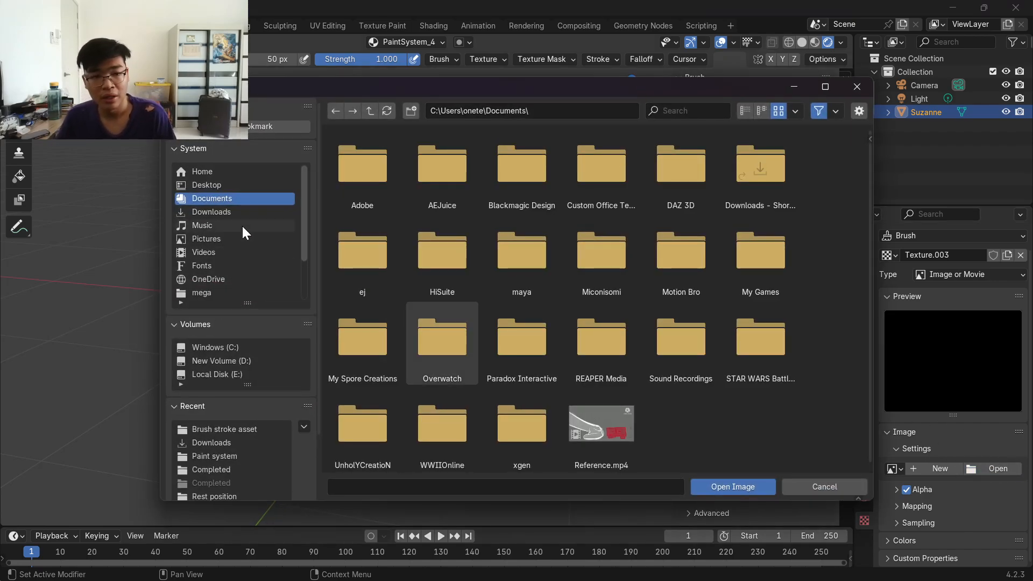
left_click(229, 358)
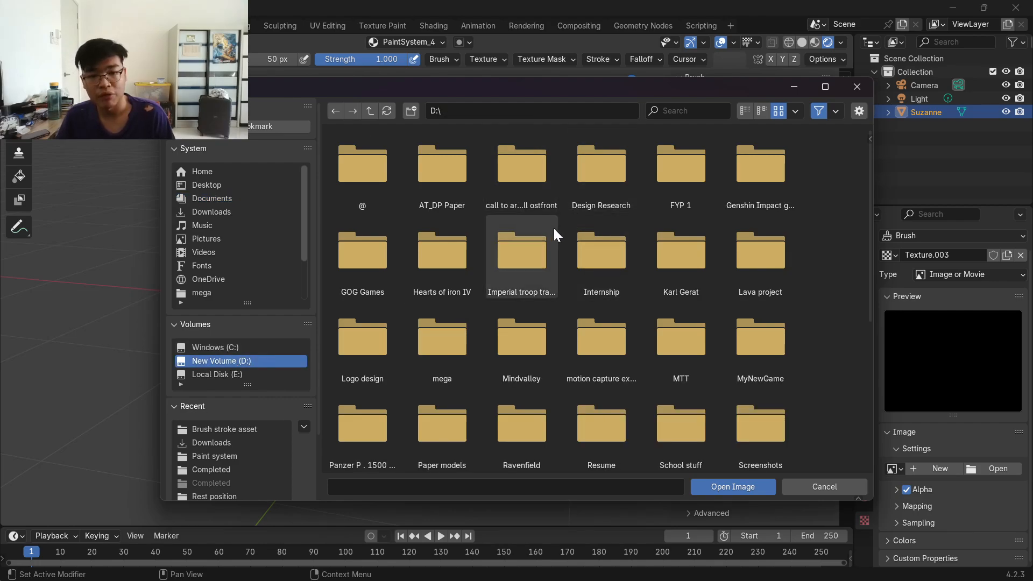
double_click(677, 172)
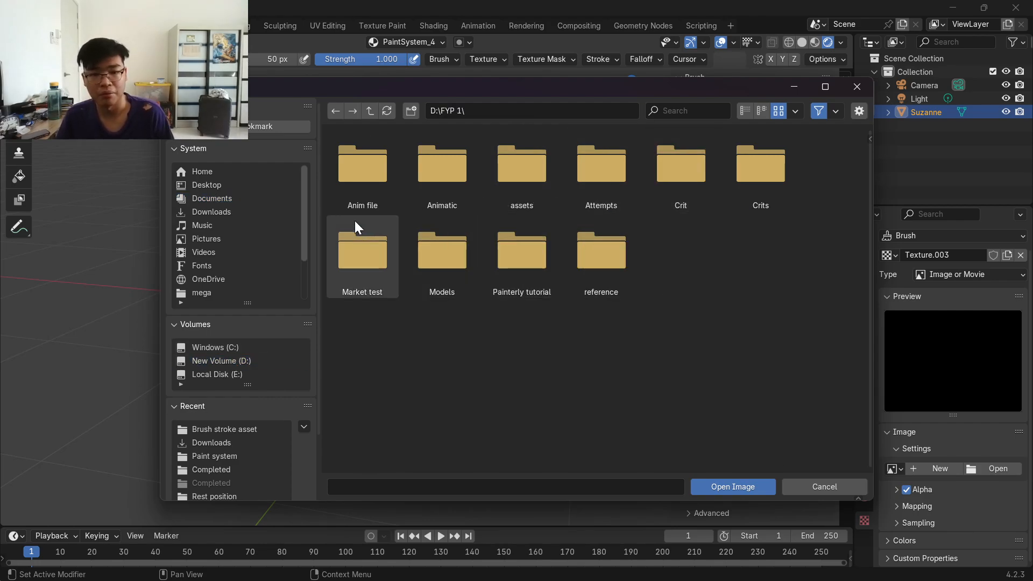
double_click(531, 178)
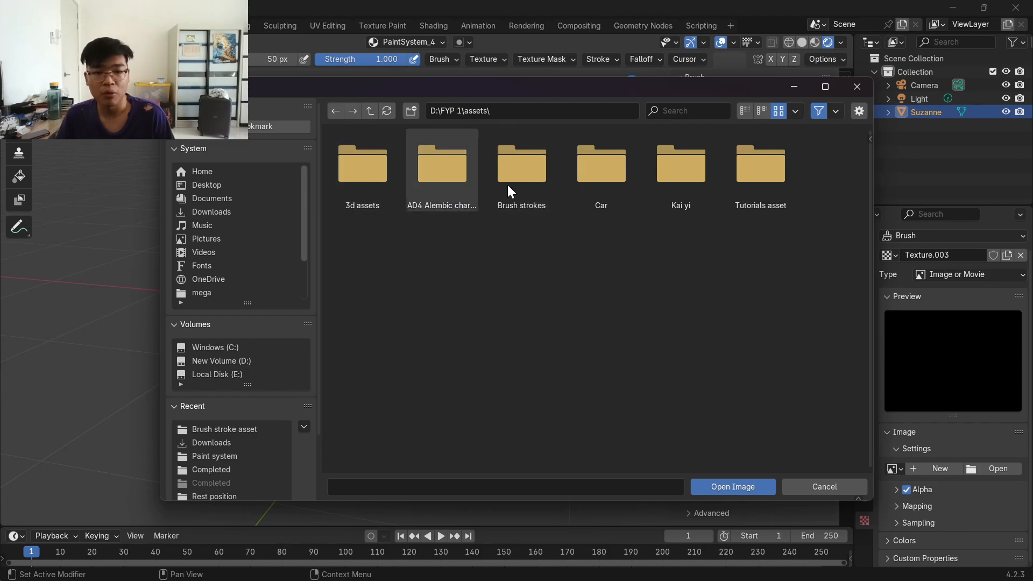
left_click(549, 181)
double_click(550, 181)
double_click(342, 186)
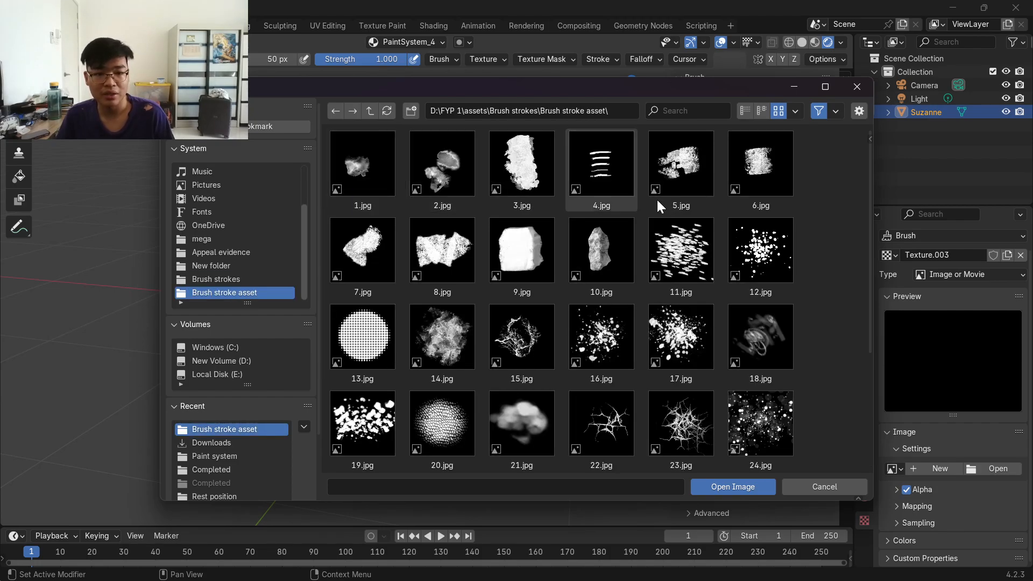
scroll(552, 323, "down", 1)
left_click(603, 235)
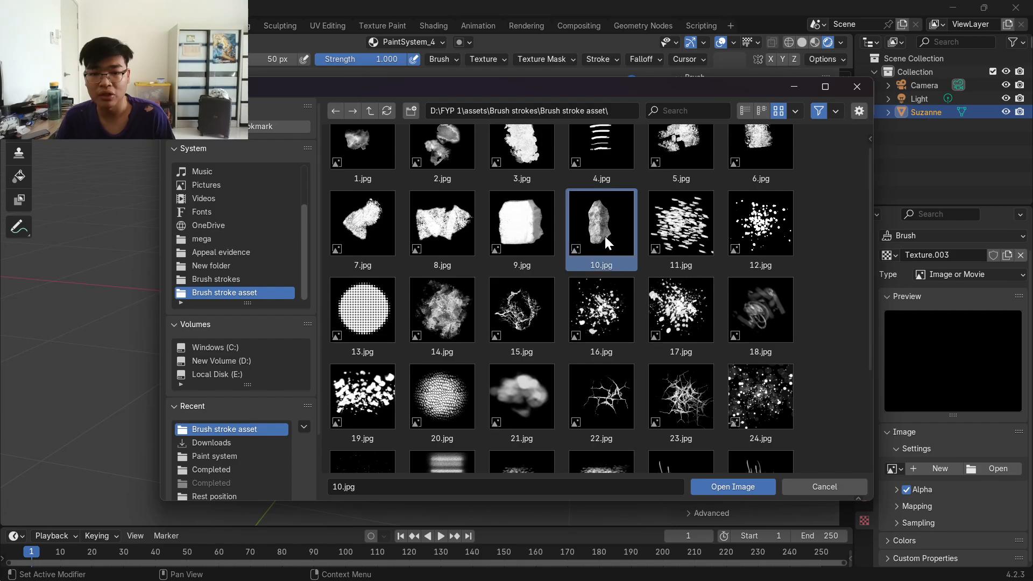
left_click(728, 486)
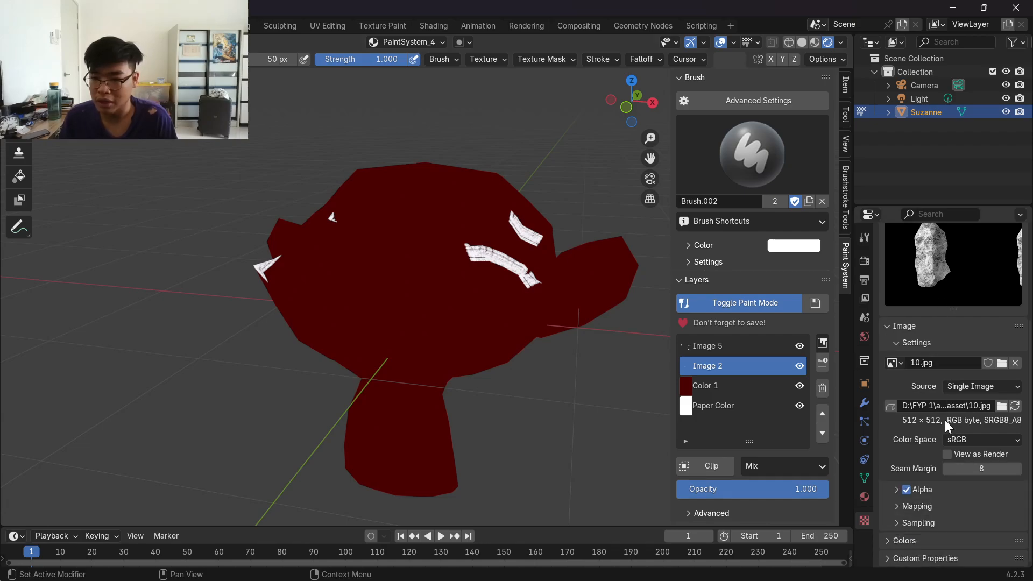
scroll(918, 393, "up", 5)
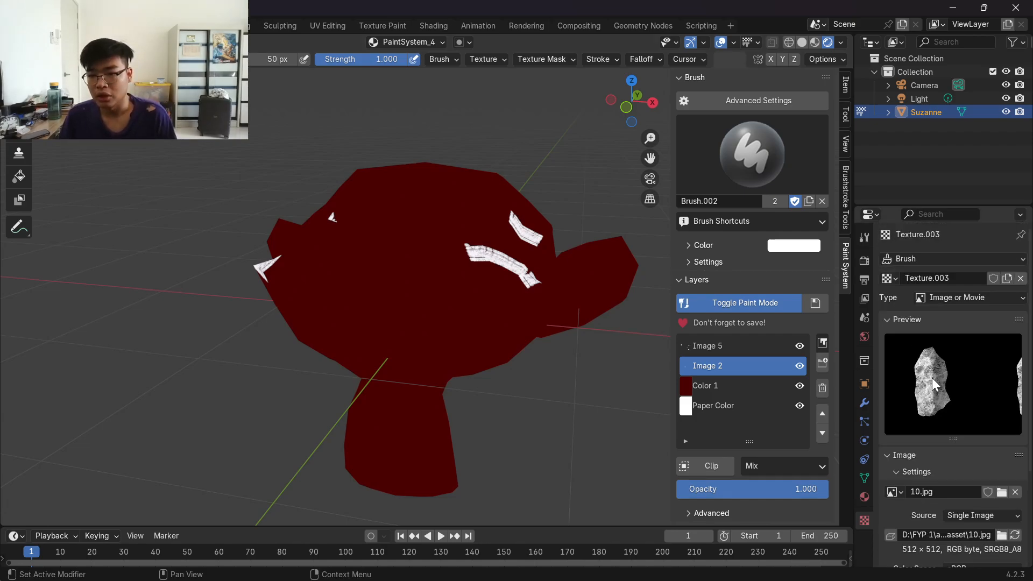
left_click(739, 170)
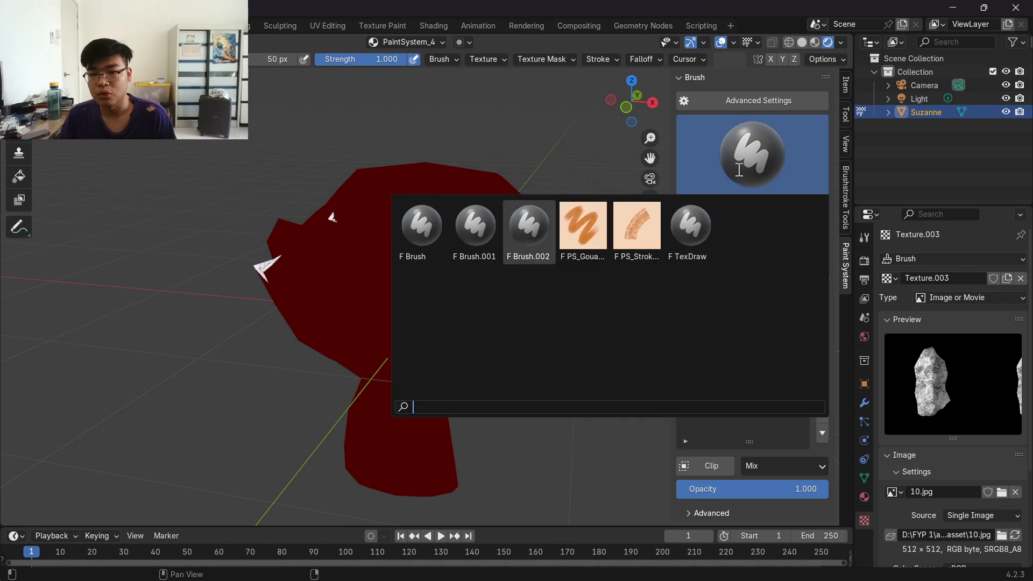
scroll(924, 359, "down", 5)
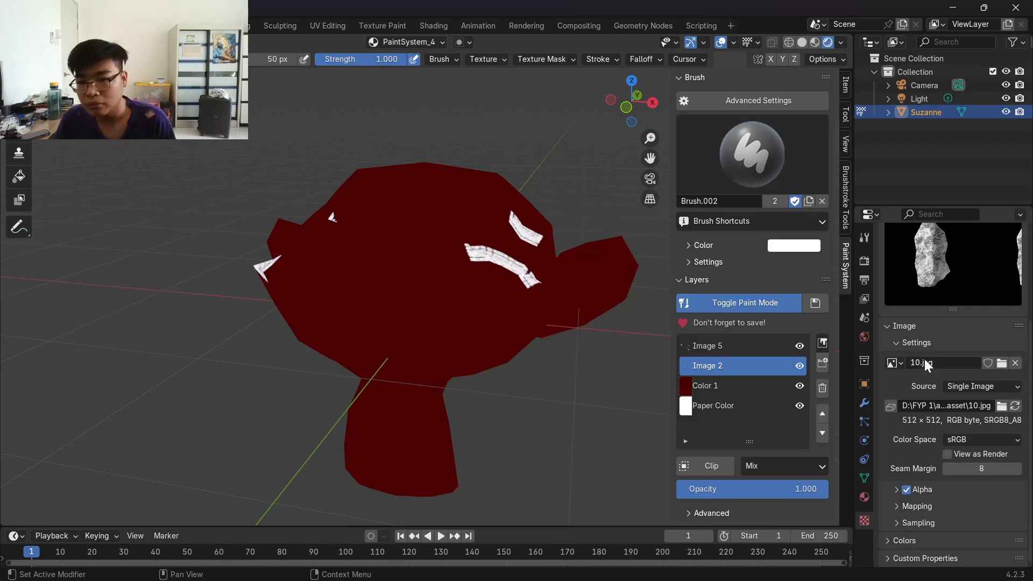
scroll(958, 371, "down", 2)
scroll(920, 287, "up", 5)
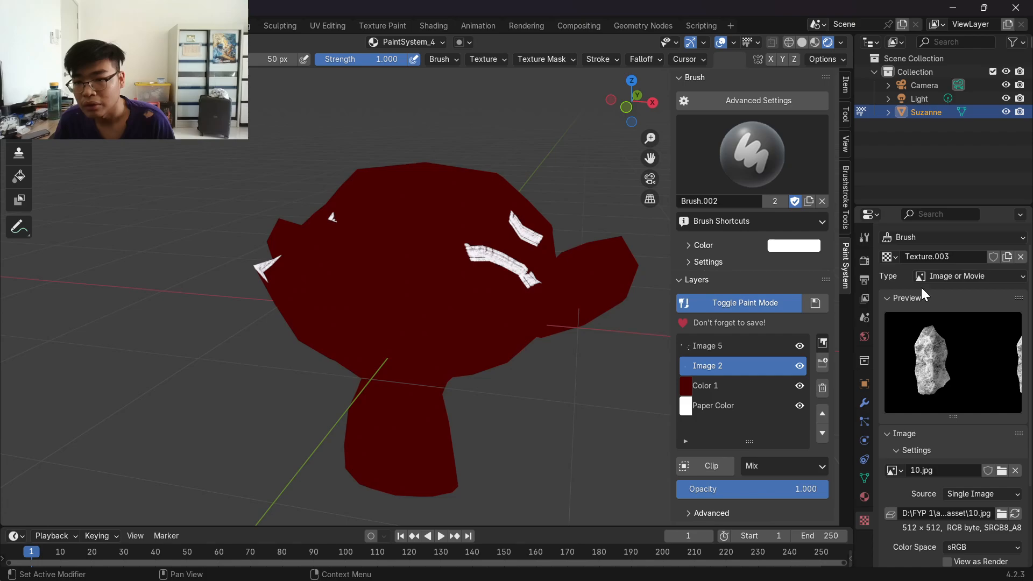
scroll(925, 393, "down", 5)
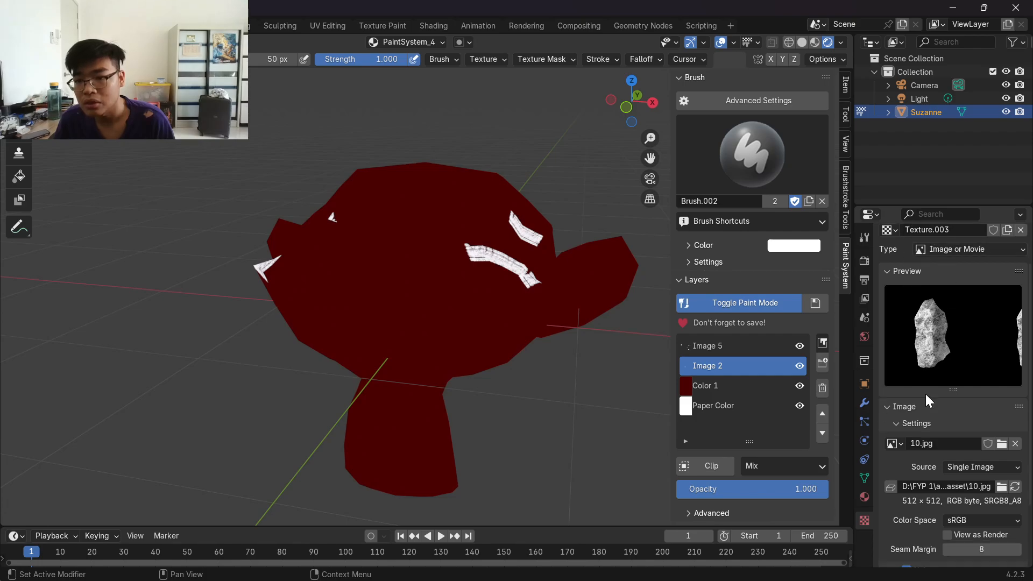
Step: Paint test strokes and a single dab with the 10.jpg-textured brush across Suzanne's face on the Image 2 layer
left_click_drag(500, 273, 413, 308)
scroll(413, 308, "up", 6)
left_click_drag(427, 213, 378, 224)
scroll(323, 256, "up", 6)
middle_click_drag(313, 256, 364, 261)
left_click(420, 269)
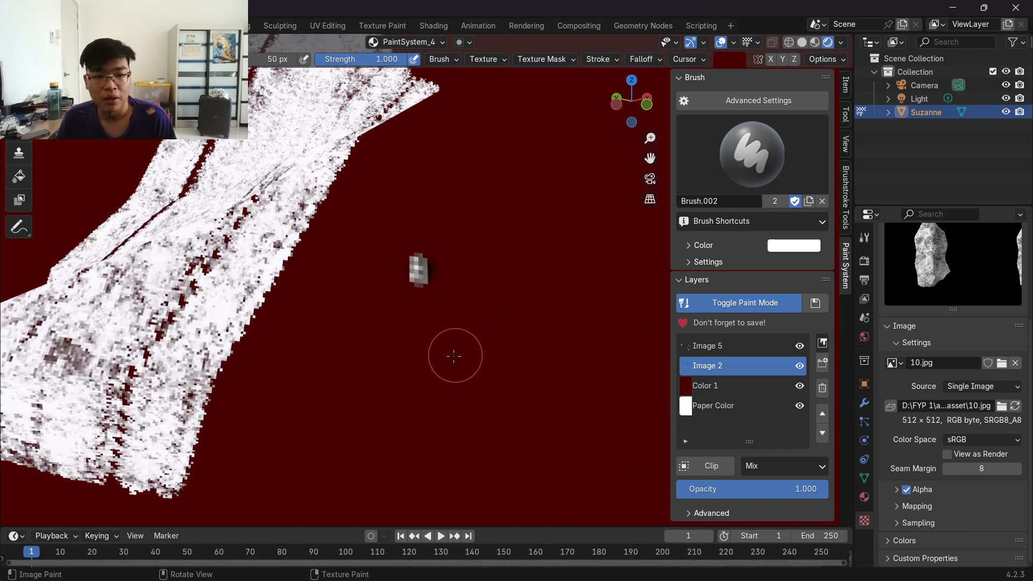
Step: Add a new image layer named Image 6 at 8192 resolution, using the UVMap
scroll(445, 296, "down", 5)
left_click(822, 343)
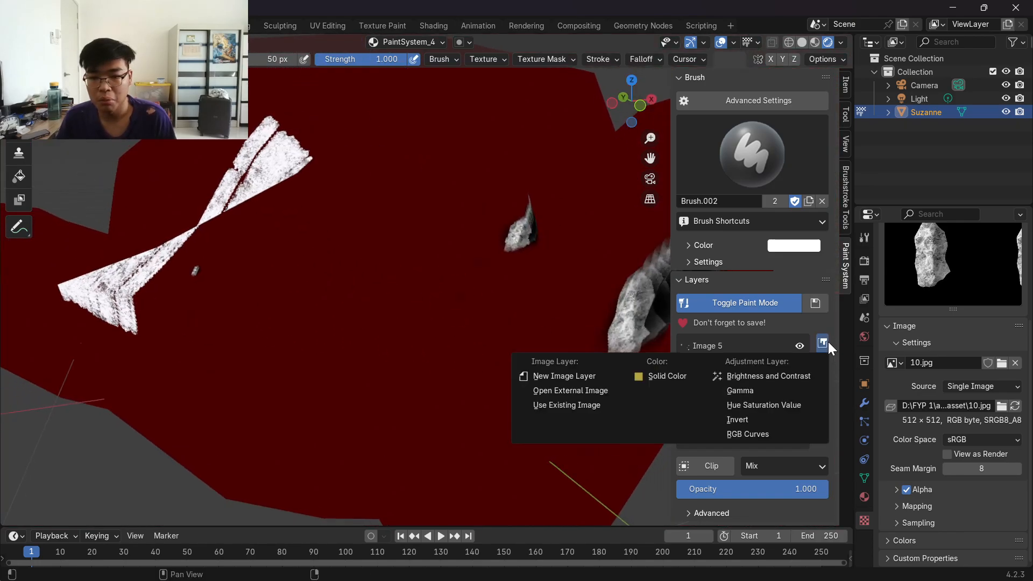
left_click(591, 375)
left_click(680, 393)
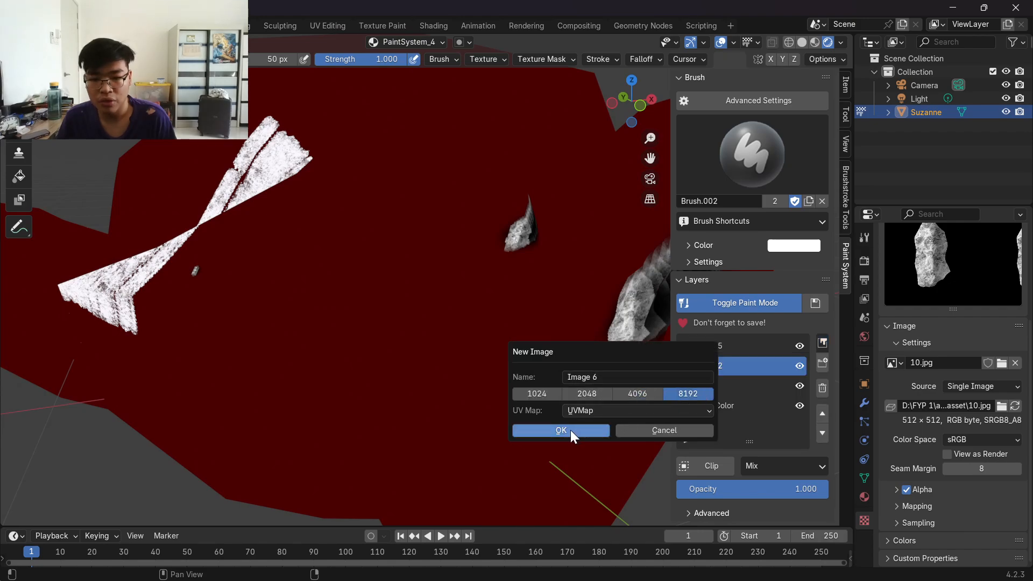
left_click(561, 430)
Step: Stamp single dabs of the rock-like brush texture on Suzanne's face on the Image 6 layer
scroll(499, 296, "down", 5)
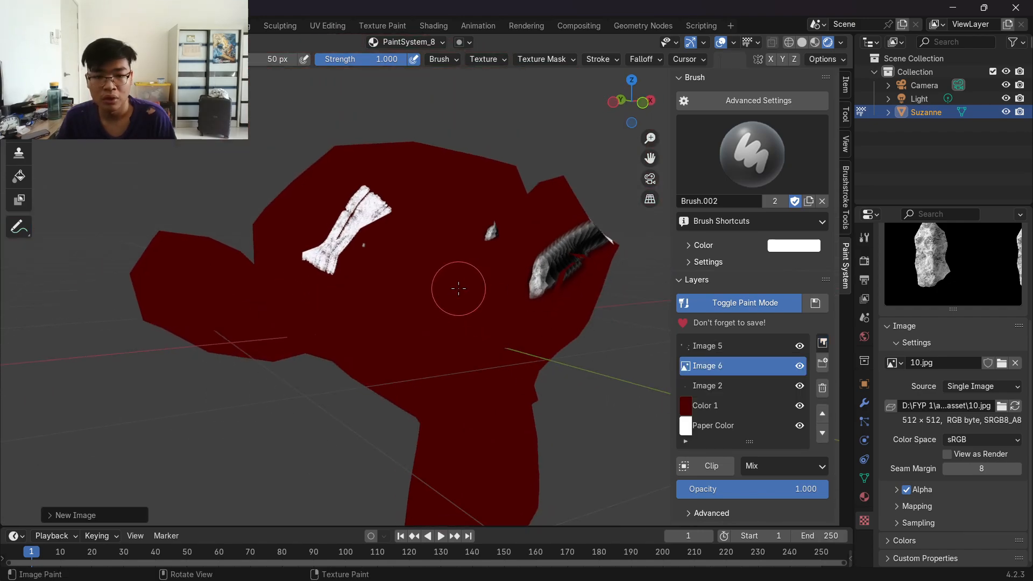
scroll(499, 296, "up", 8)
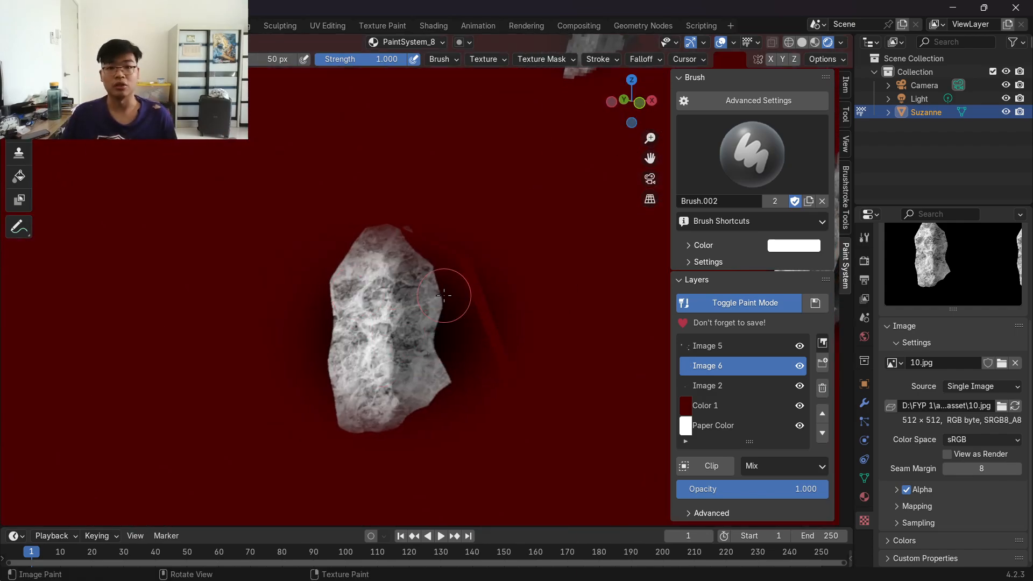
mouse_move(226, 346)
middle_mouse_down()
mouse_move(546, 241)
mouse_move(568, 244)
middle_mouse_up()
scroll(468, 320, "up", 4)
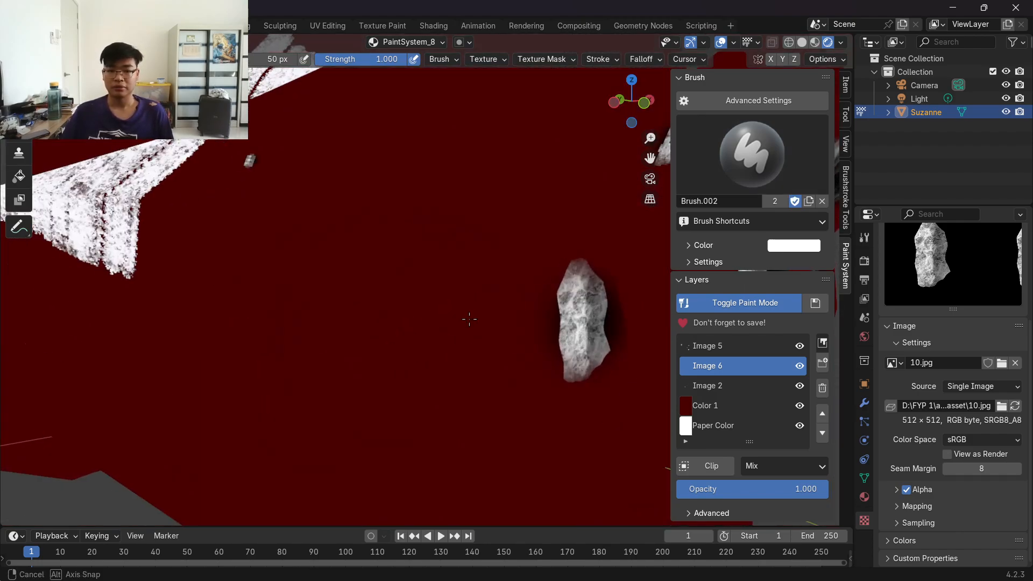
left_click(340, 312)
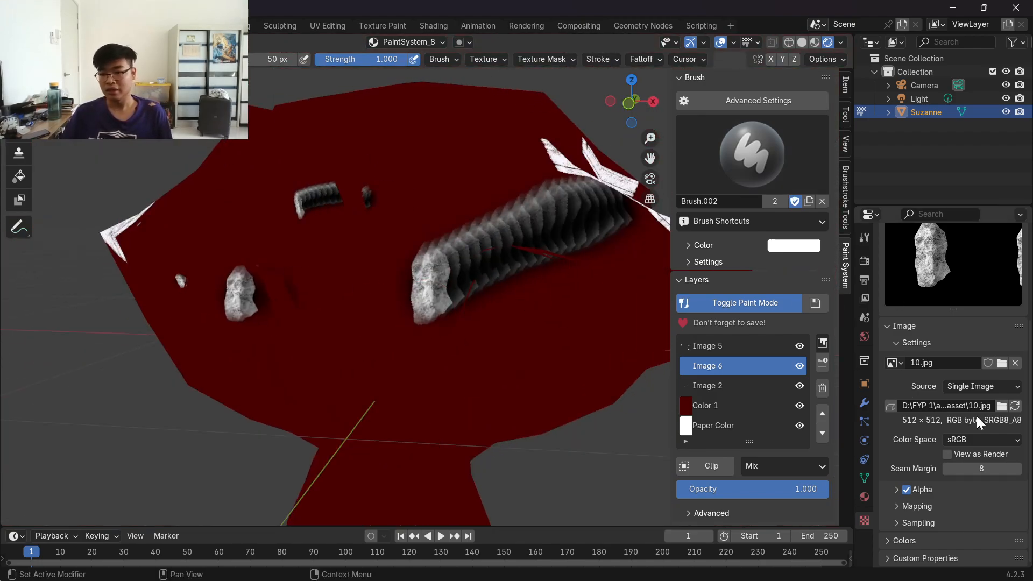
Step: Return to the brush's tool settings, check its texture and unlink the current brush
left_click(976, 388)
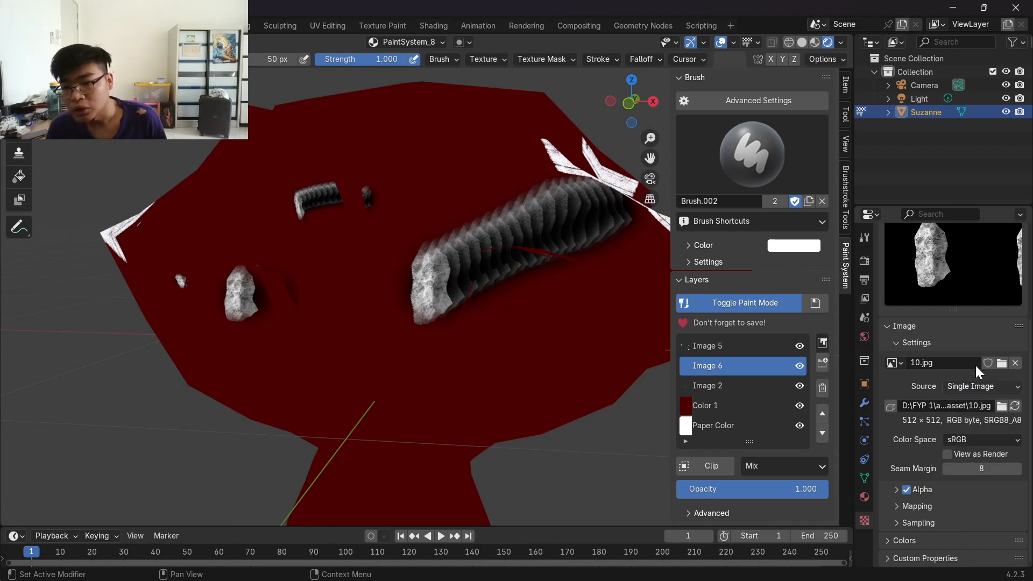
left_click(864, 240)
scroll(956, 457, "down", 5)
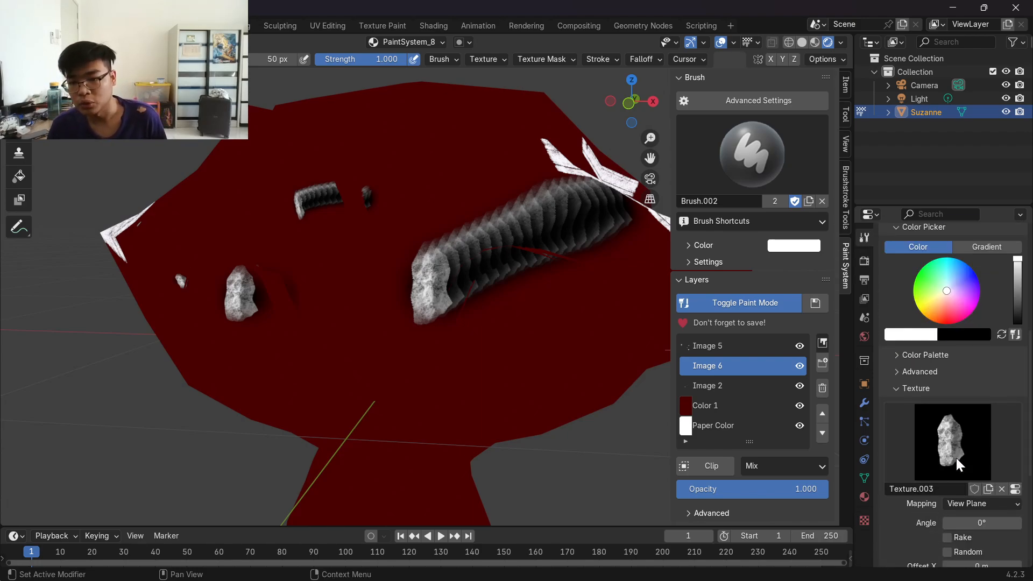
scroll(956, 458, "down", 3)
scroll(956, 457, "up", 10)
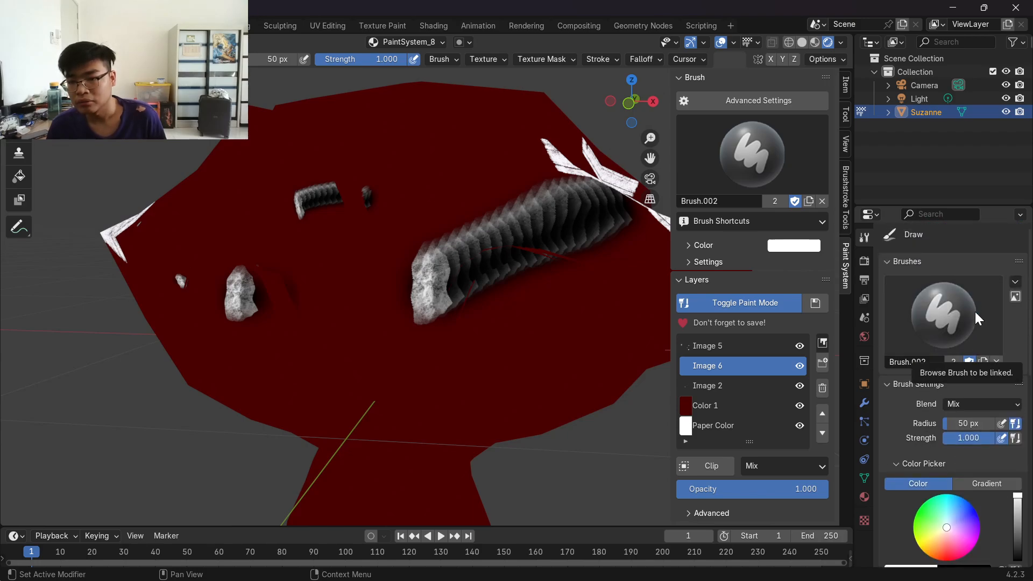
left_click(940, 311)
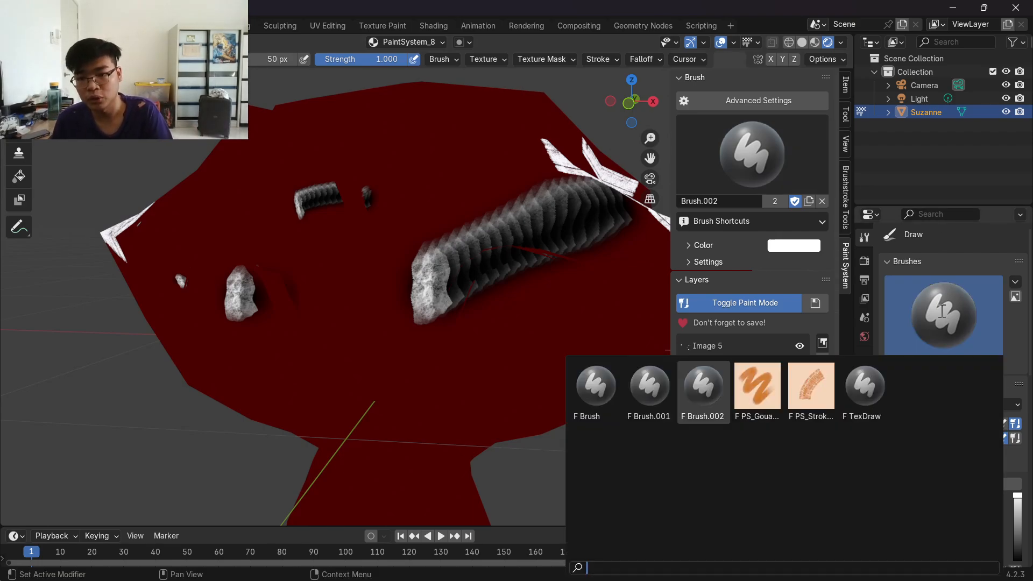
left_click(994, 363)
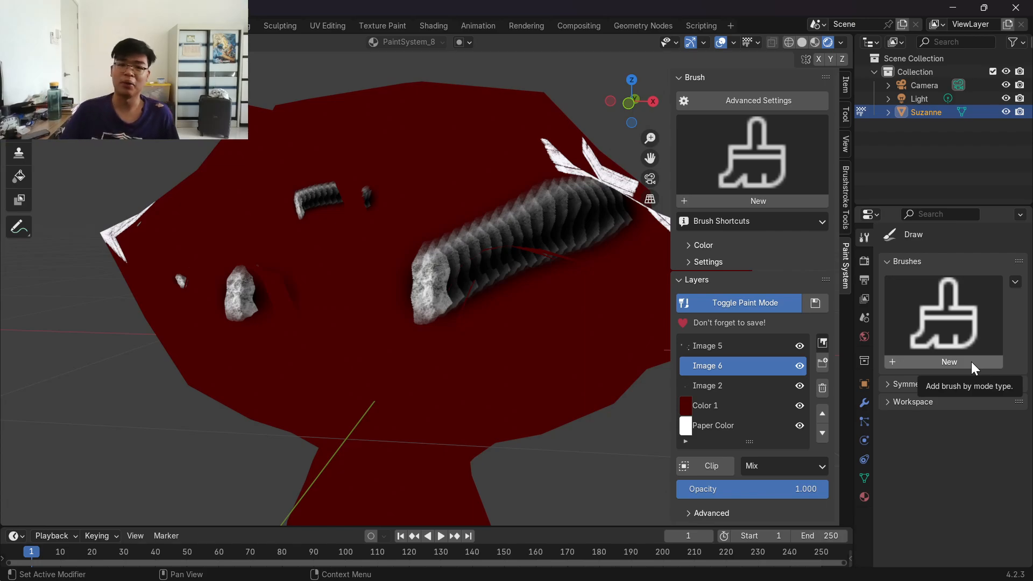
Step: Create another new brush and add a new texture to it in its brush settings
scroll(385, 327, "down", 3)
middle_click_drag(257, 269, 313, 266)
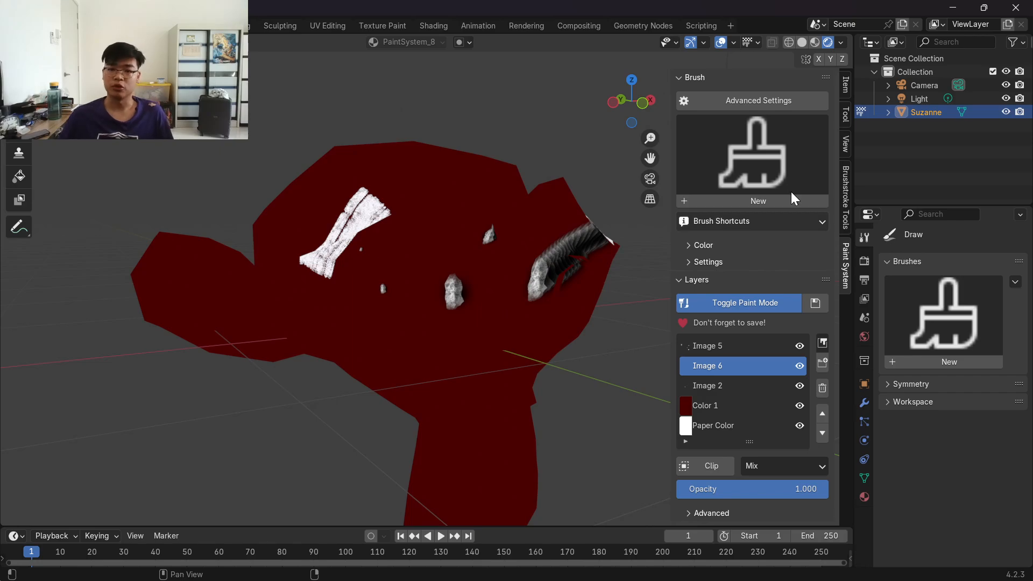
scroll(571, 274, "down", 2)
left_click(749, 201)
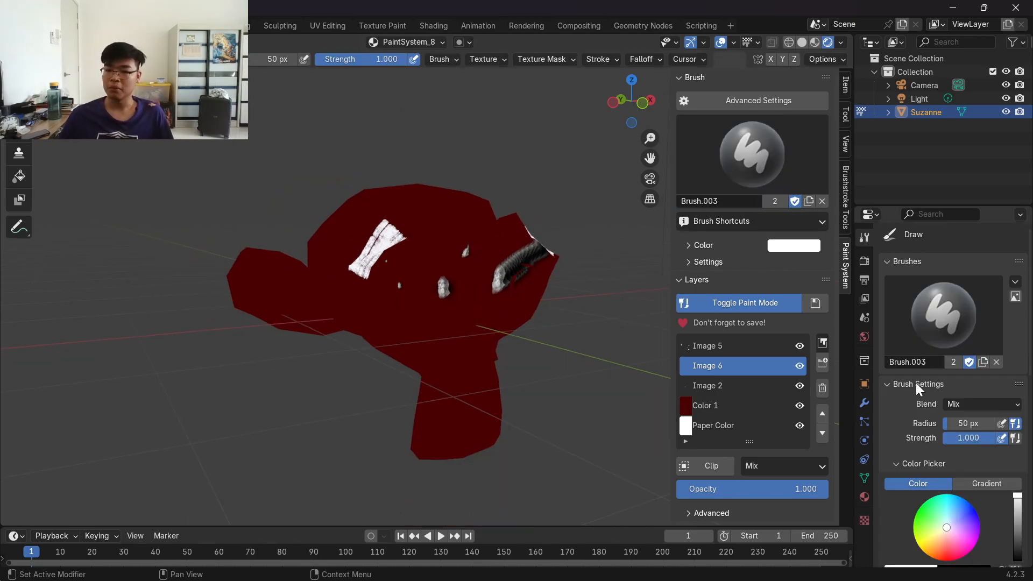
scroll(939, 410, "down", 10)
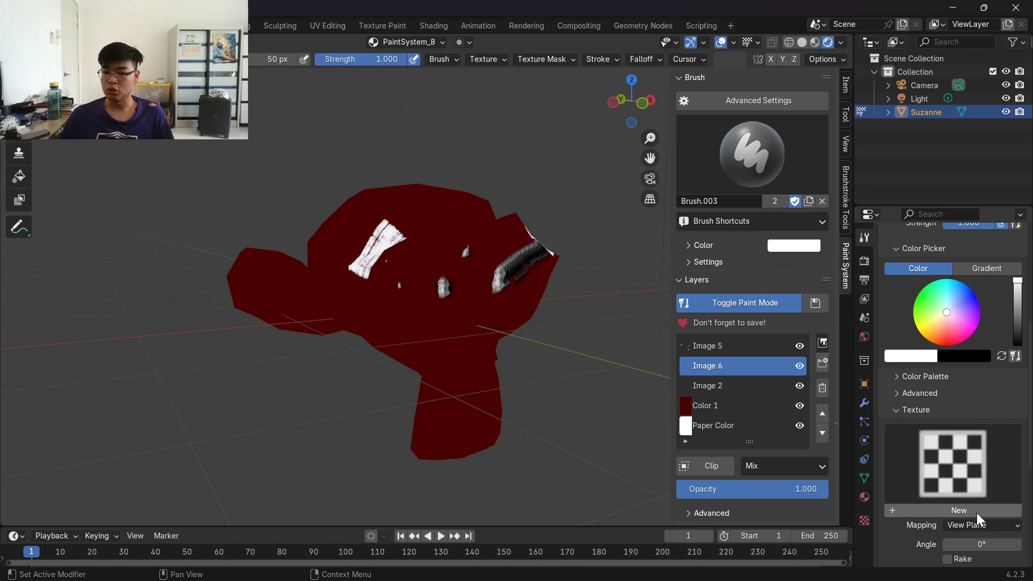
left_click(983, 430)
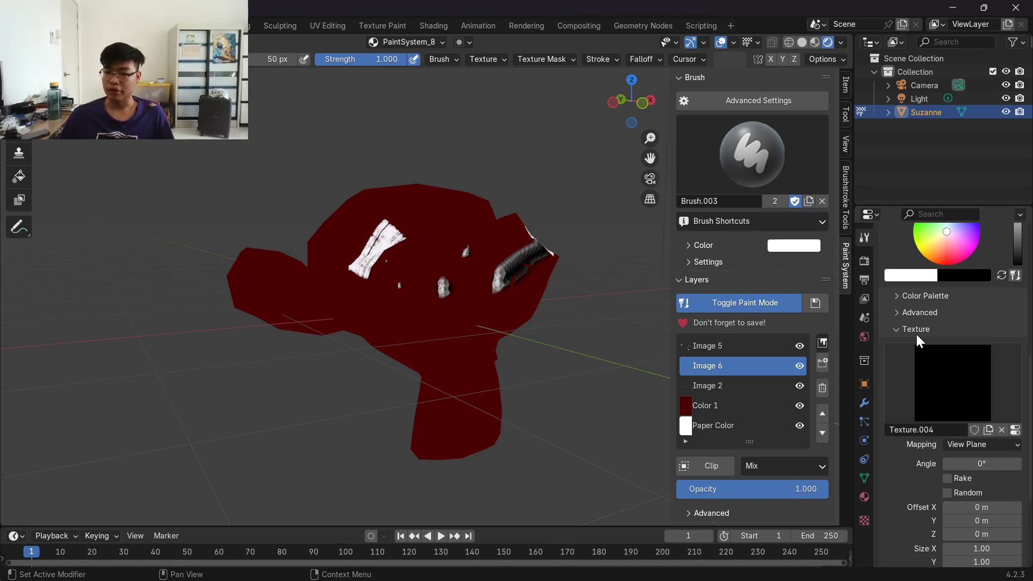
scroll(930, 333, "up", 3)
scroll(947, 330, "up", 10)
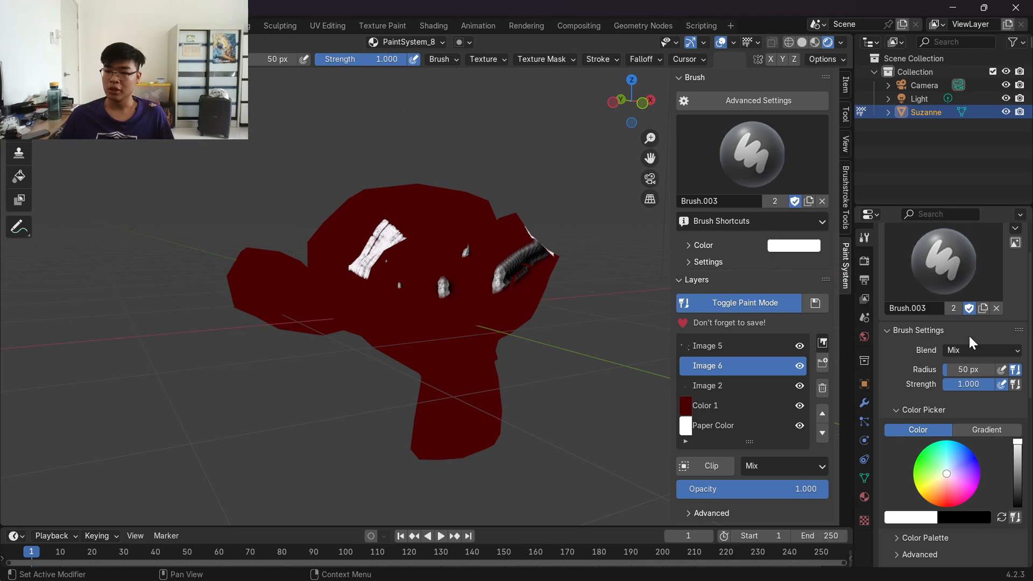
scroll(969, 335, "down", 5)
left_click(918, 463)
scroll(937, 376, "up", 3)
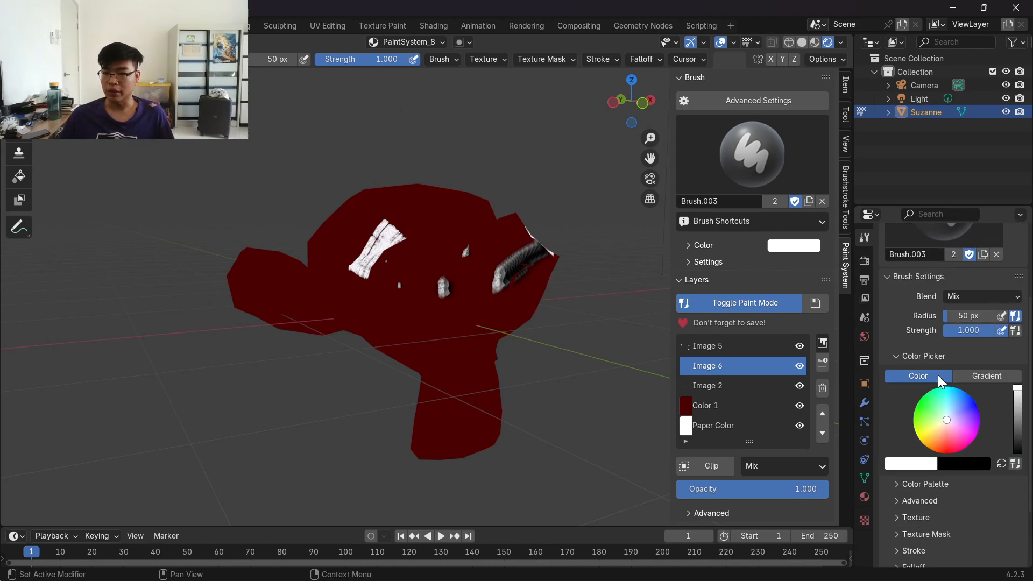
left_click(916, 276)
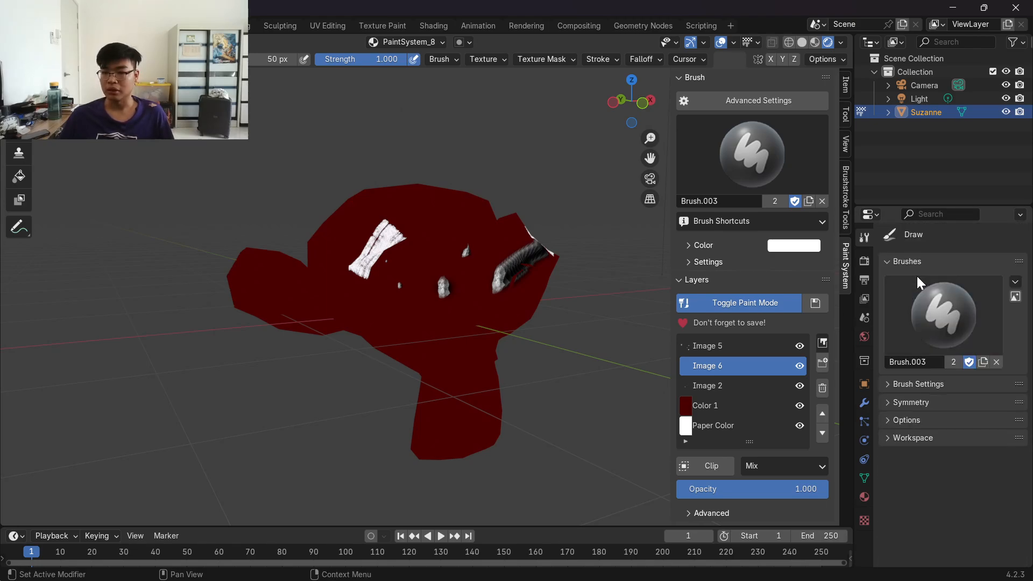
left_click(913, 383)
scroll(916, 431, "down", 6)
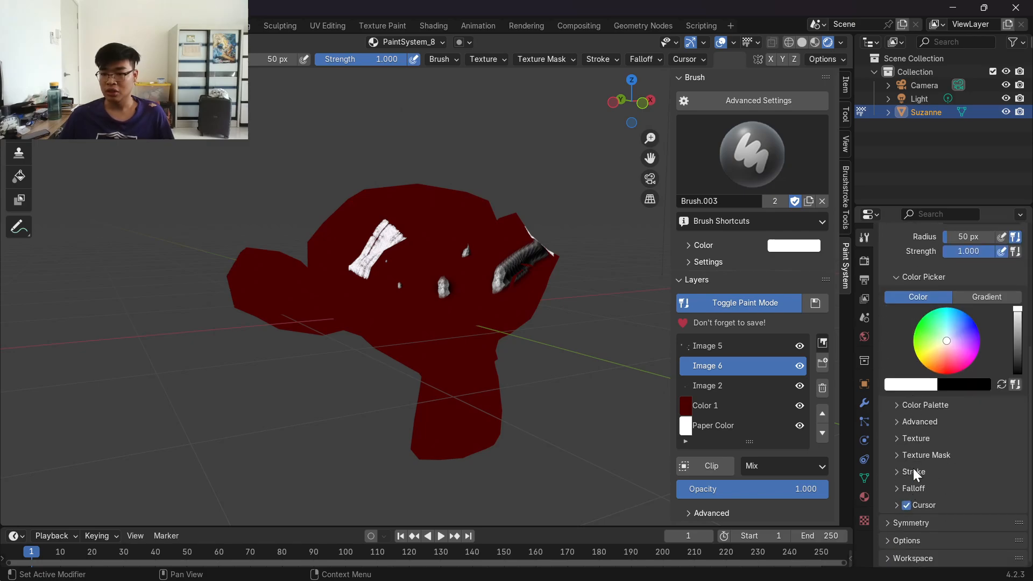
Step: Load 10.jpg from D:\FYP 1\assets\Brush strokes\Brush stroke asset as the image of the new brush's texture
left_click(916, 439)
scroll(922, 467, "down", 4)
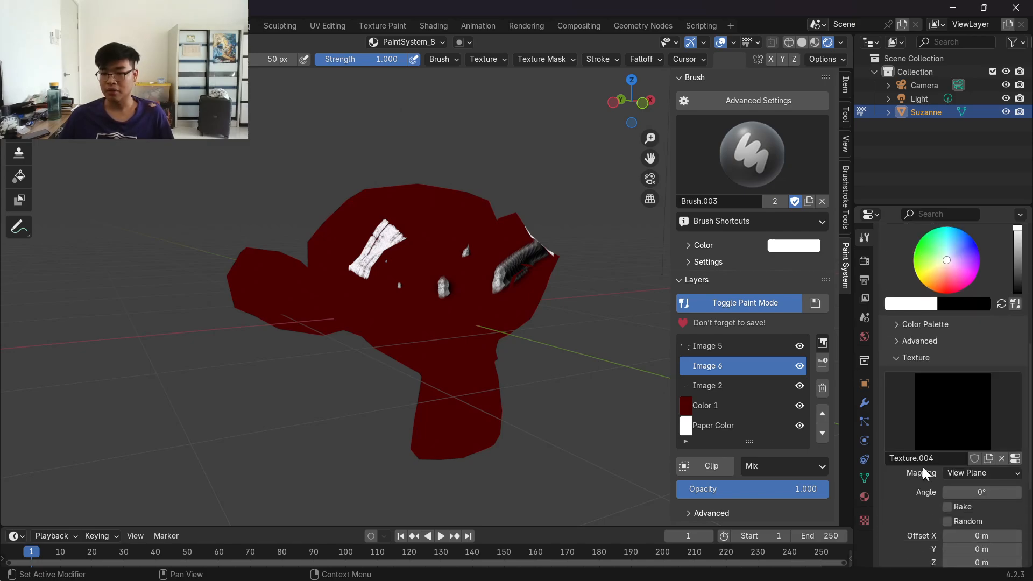
left_click(1012, 459)
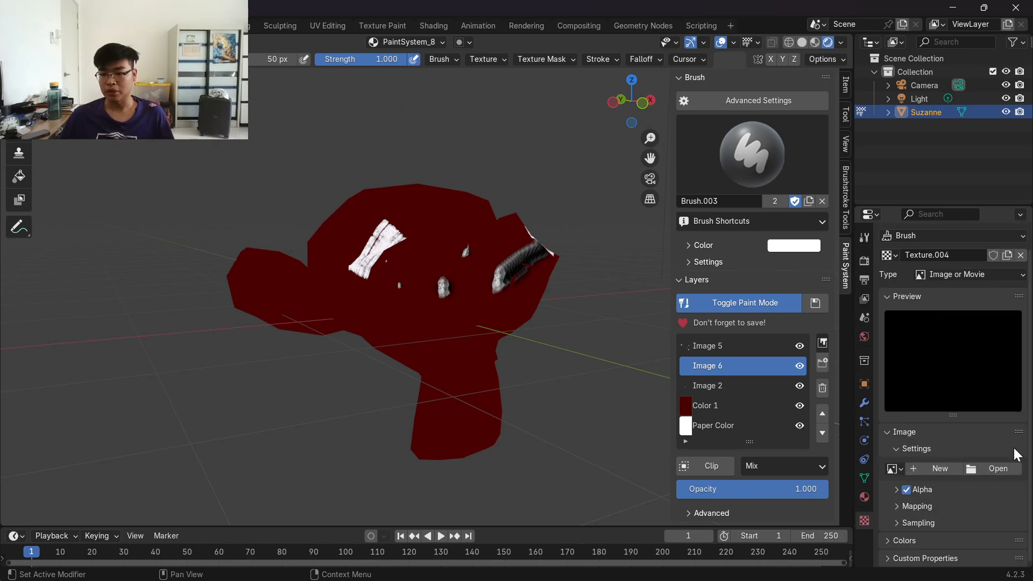
left_click(985, 466)
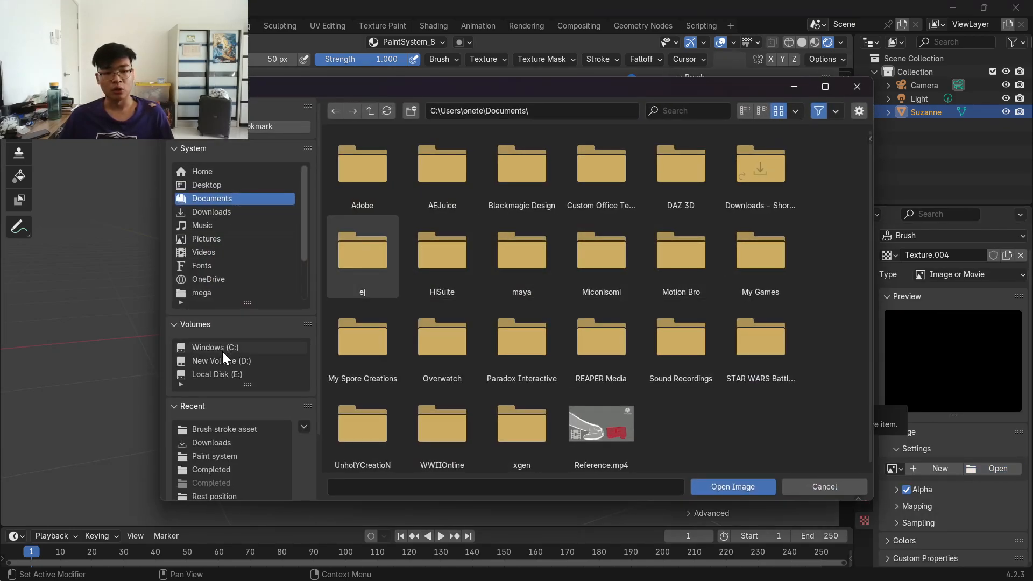
left_click(269, 360)
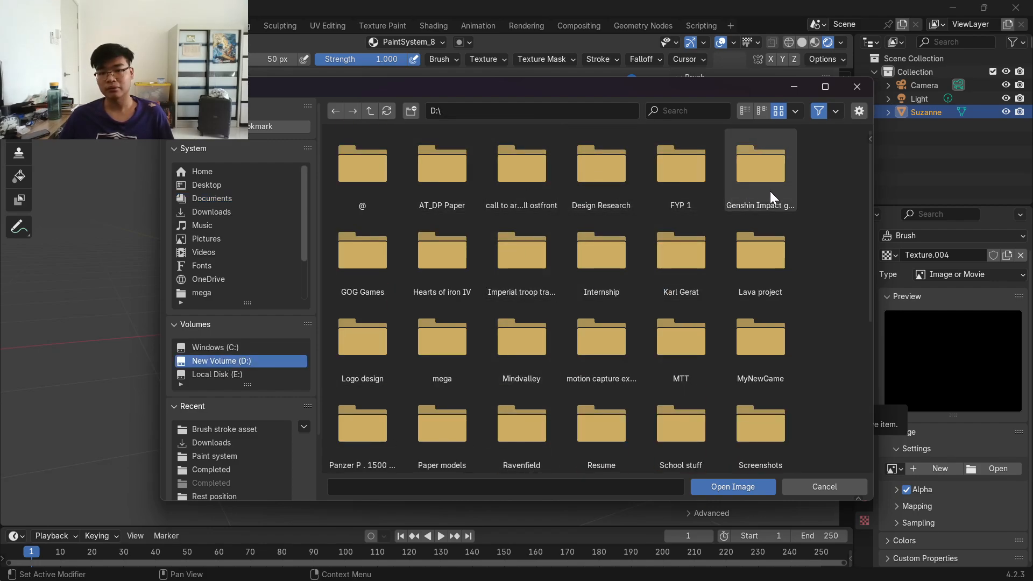
double_click(656, 199)
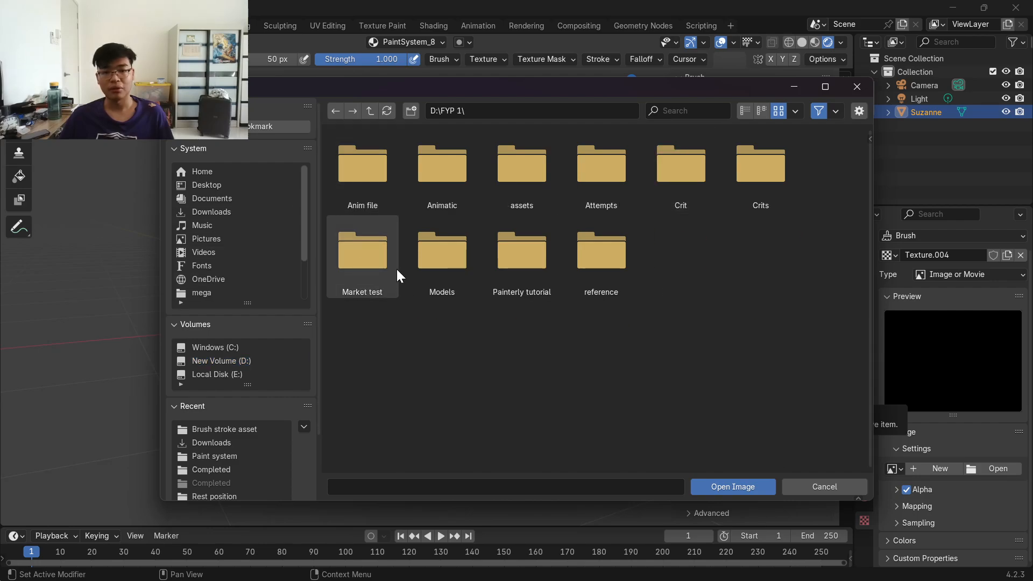
double_click(541, 191)
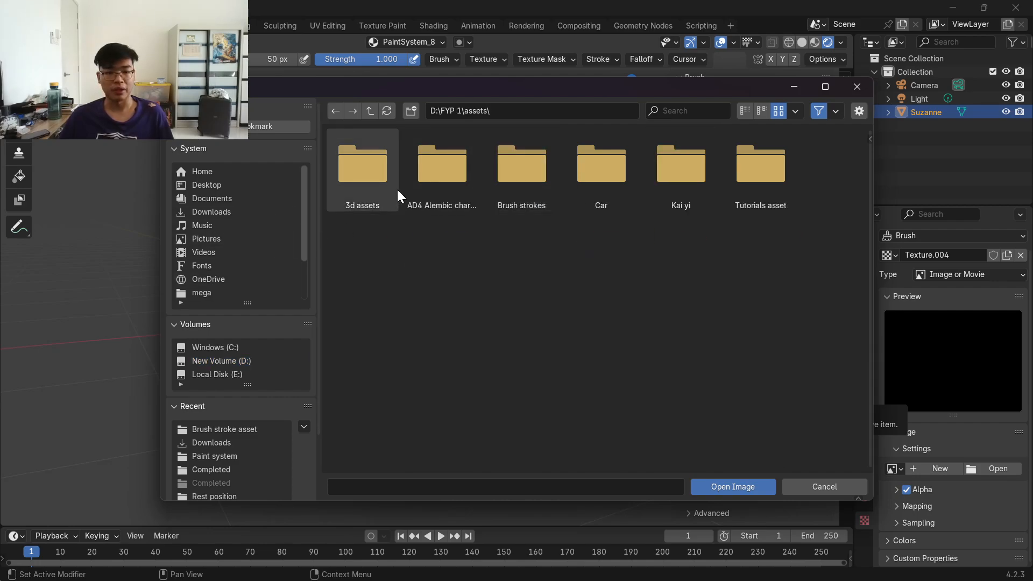
double_click(537, 184)
double_click(345, 169)
left_click(605, 247)
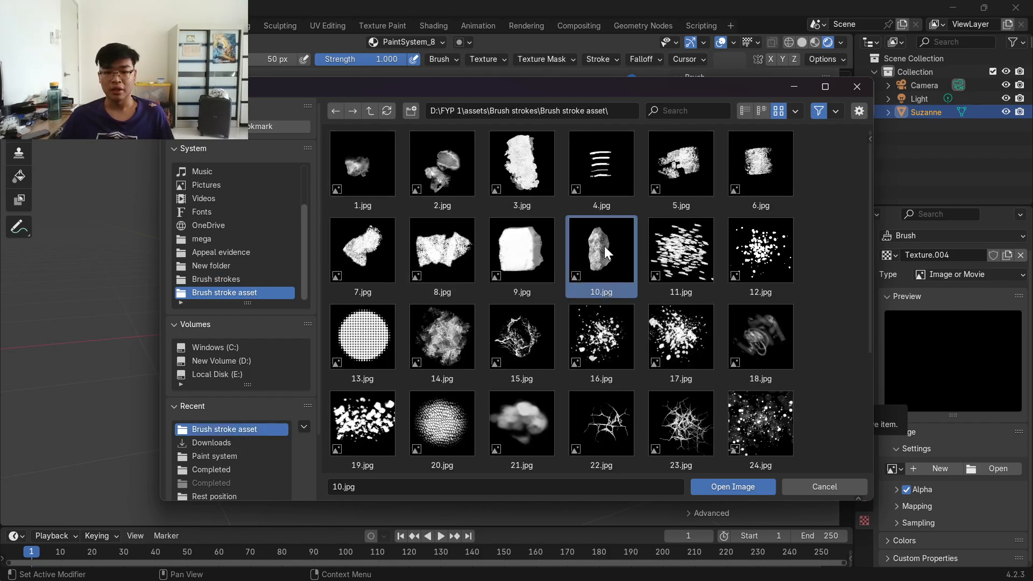
left_click(747, 487)
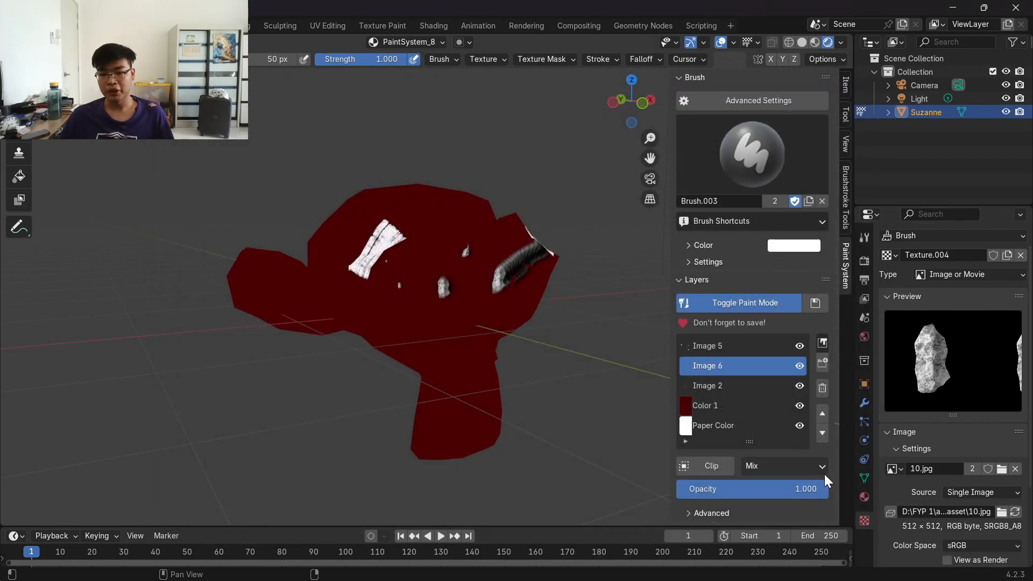
Step: Test the new brush by stamping separate dabs of its 10.jpg texture on the front of Suzanne's face
left_click(406, 288)
scroll(409, 323, "up", 3)
left_click(422, 323)
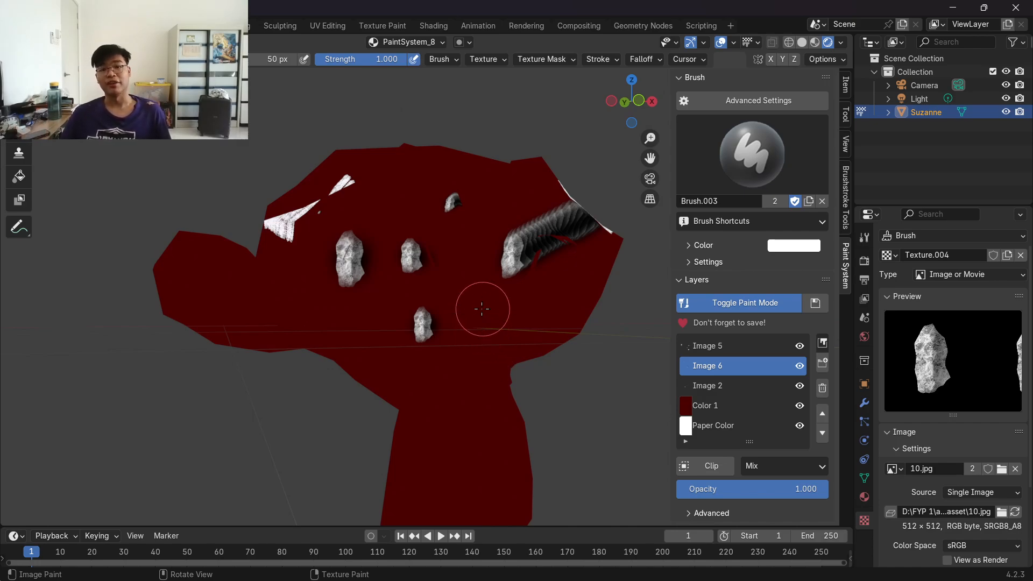
left_click(710, 569)
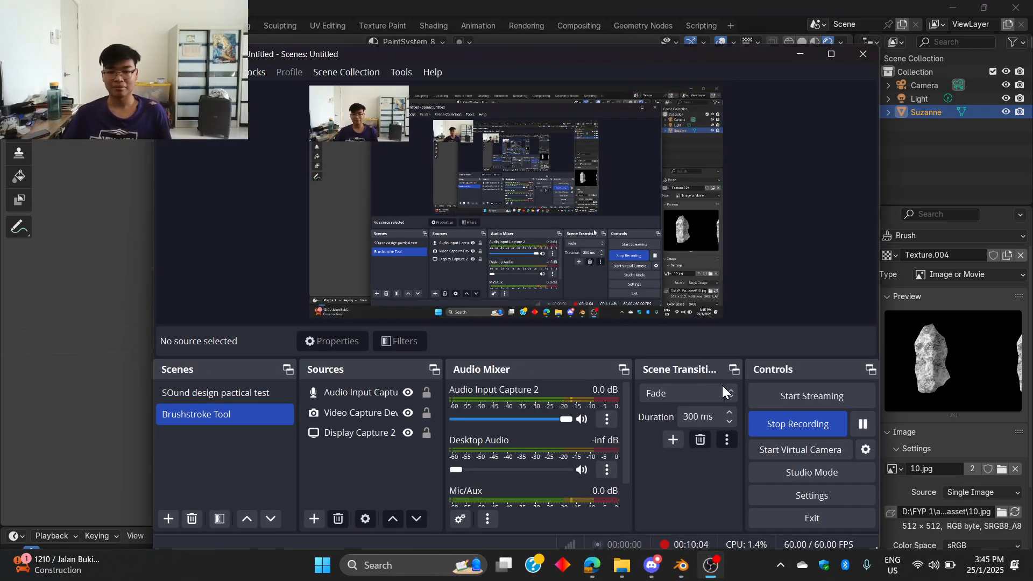